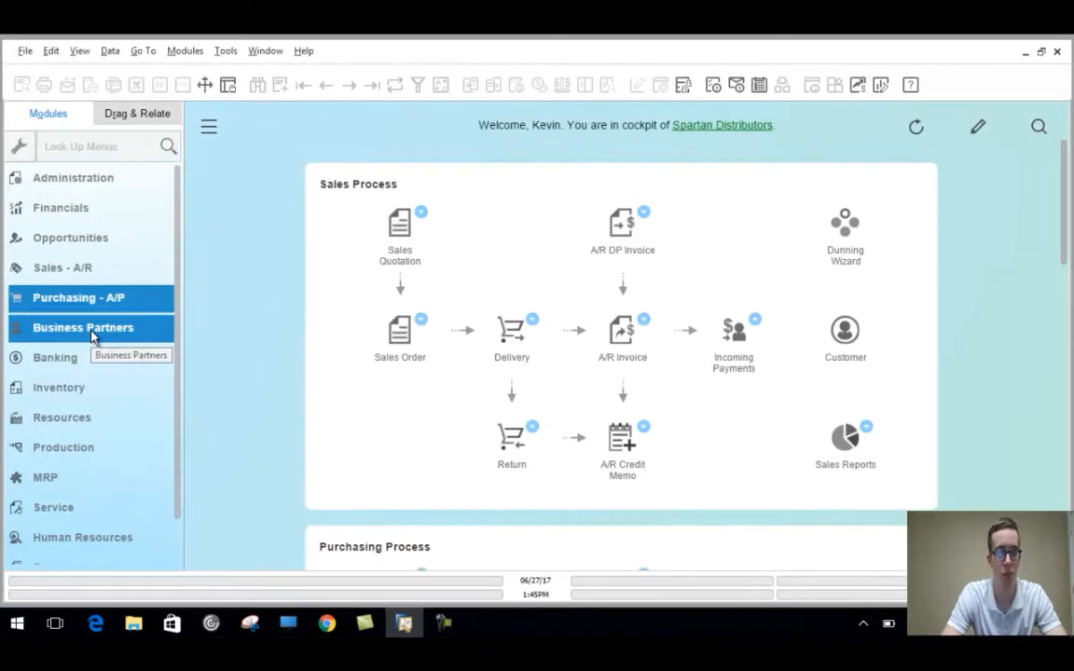
# Open the Business Partner Master Data form from the Business Partners module.
pyautogui.click(92, 333)
pyautogui.click(109, 210)
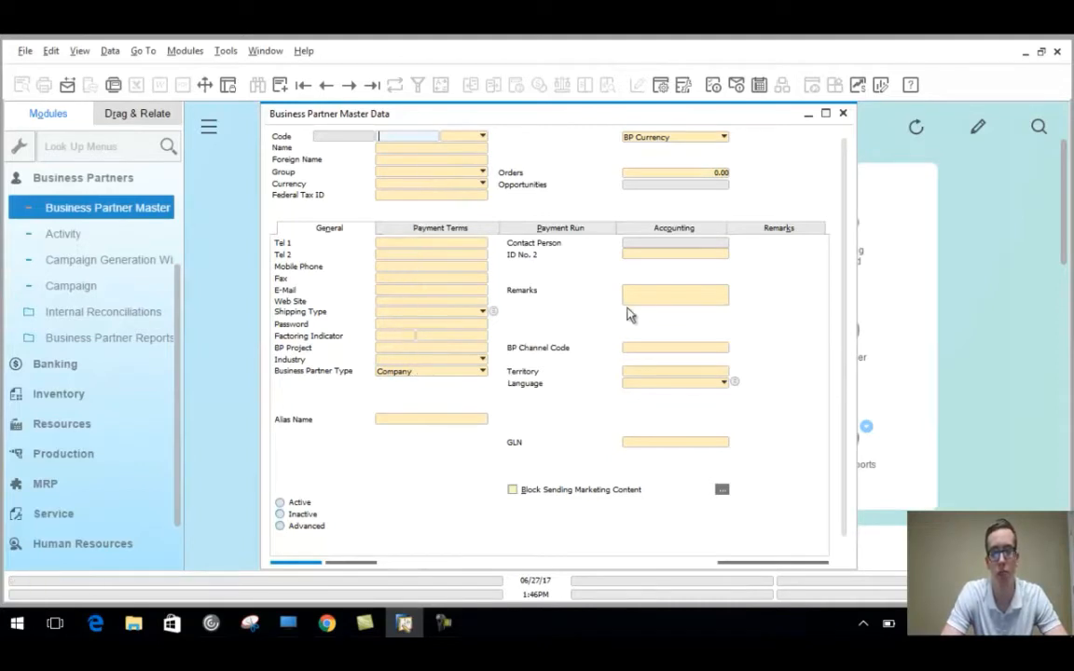
# Set the partner type to Customer and list the existing business partners with Find.
pyautogui.click(482, 136)
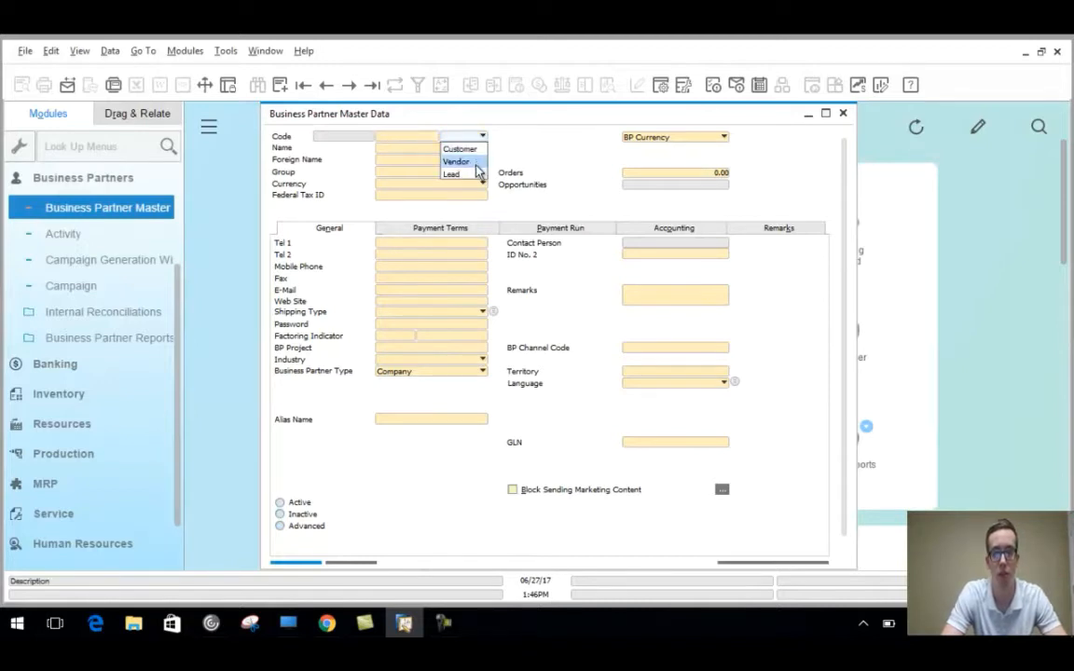
pyautogui.click(403, 154)
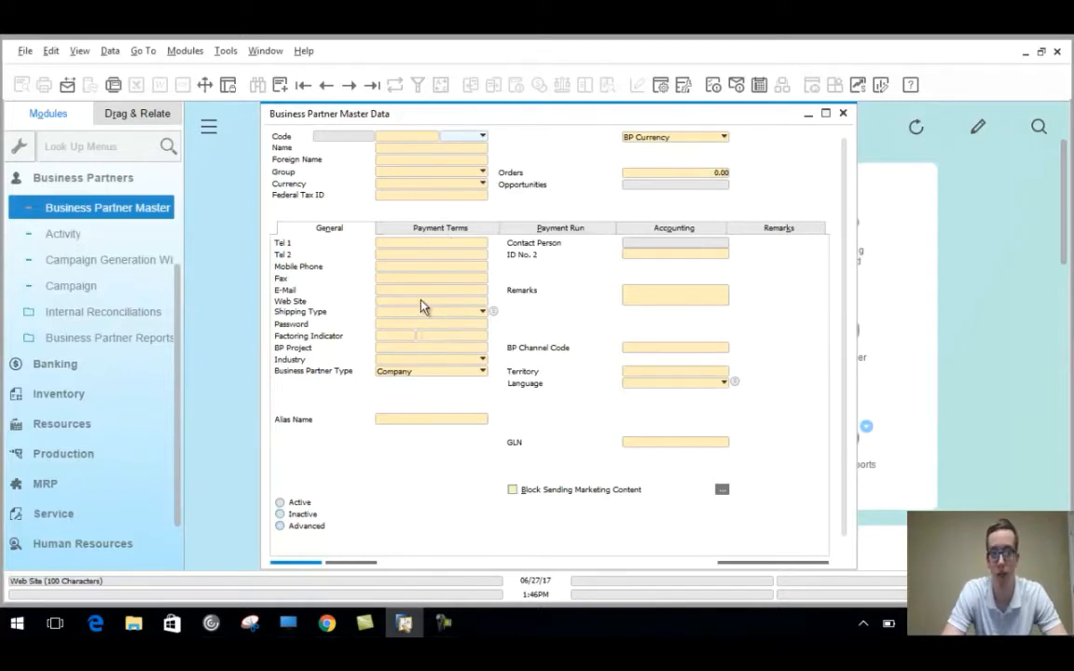
pyautogui.click(484, 138)
pyautogui.click(481, 152)
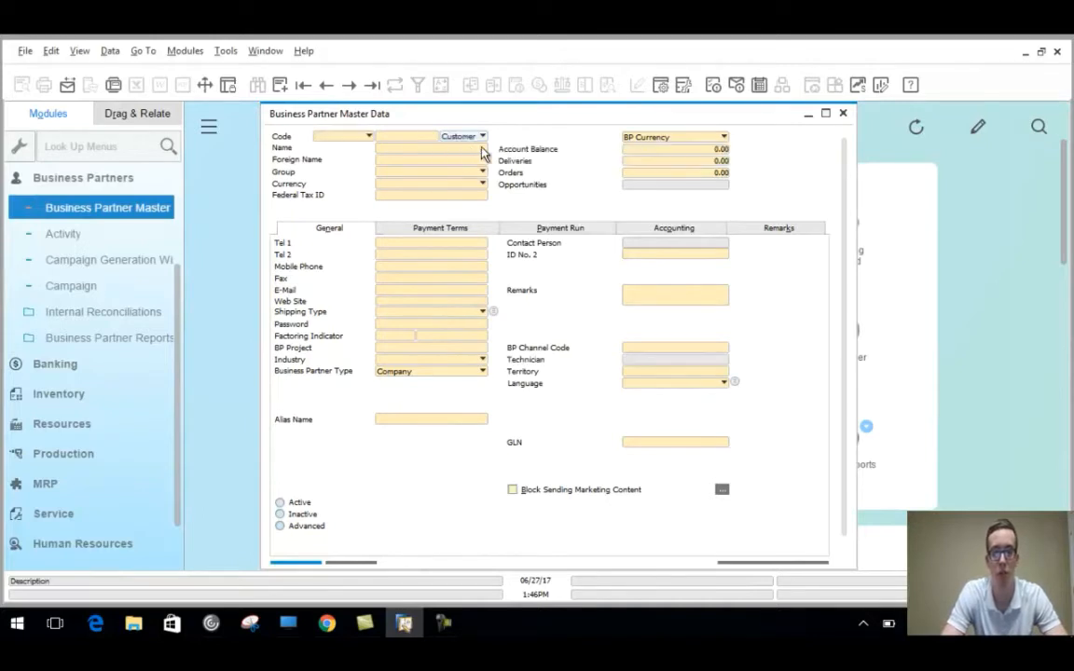
pyautogui.scroll(-2, 847, 193)
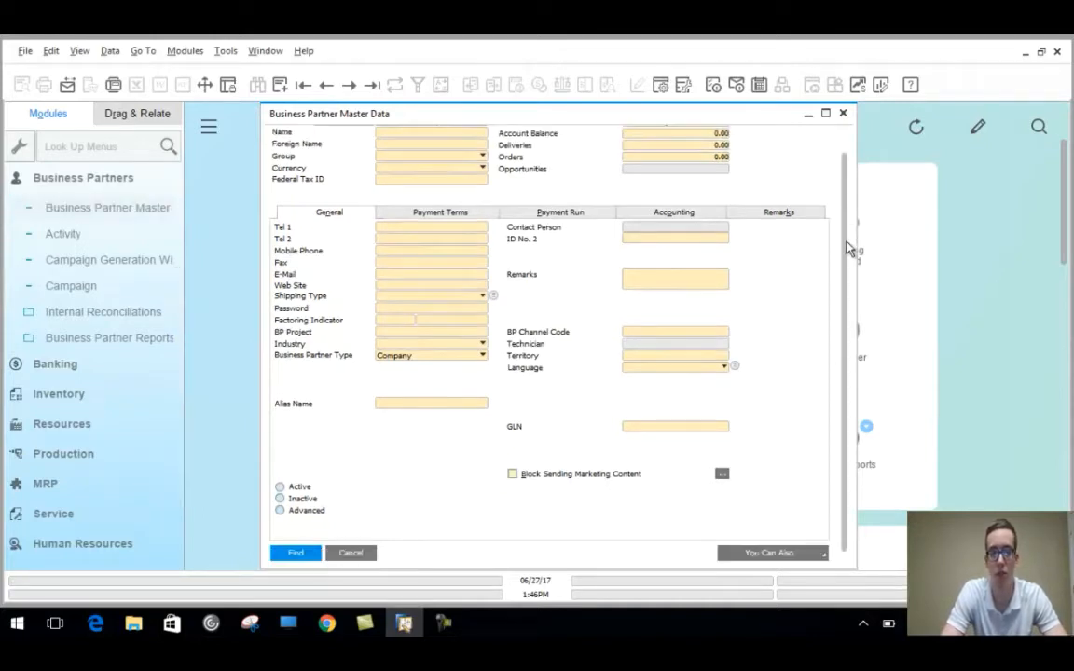
pyautogui.click(314, 555)
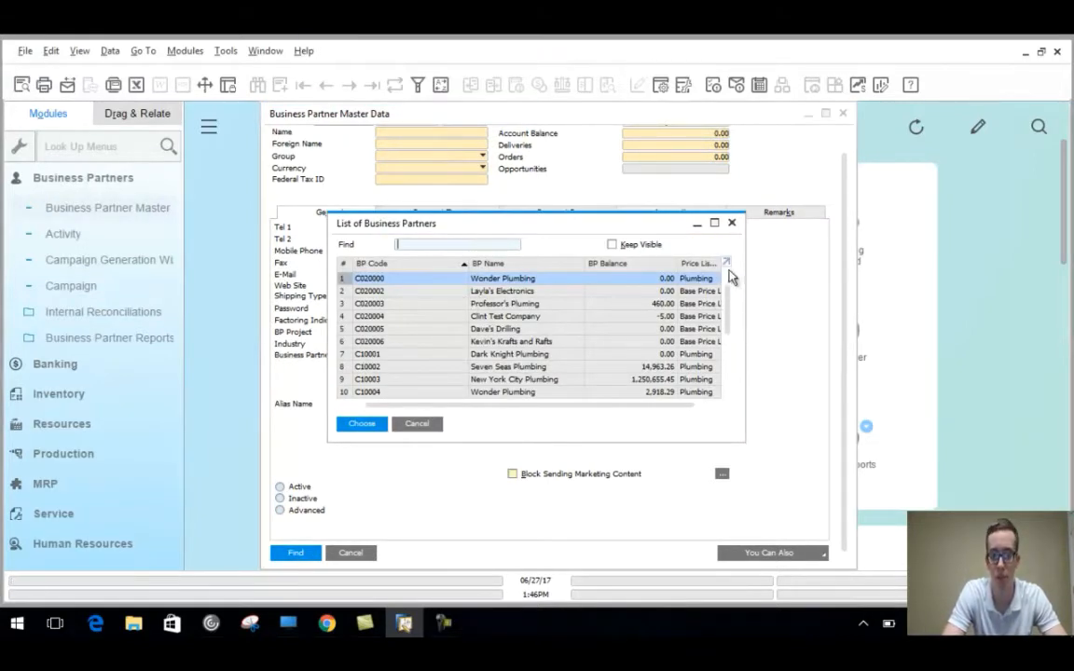
# Close the partner list and search by web site wonderworld.com.
pyautogui.click(732, 223)
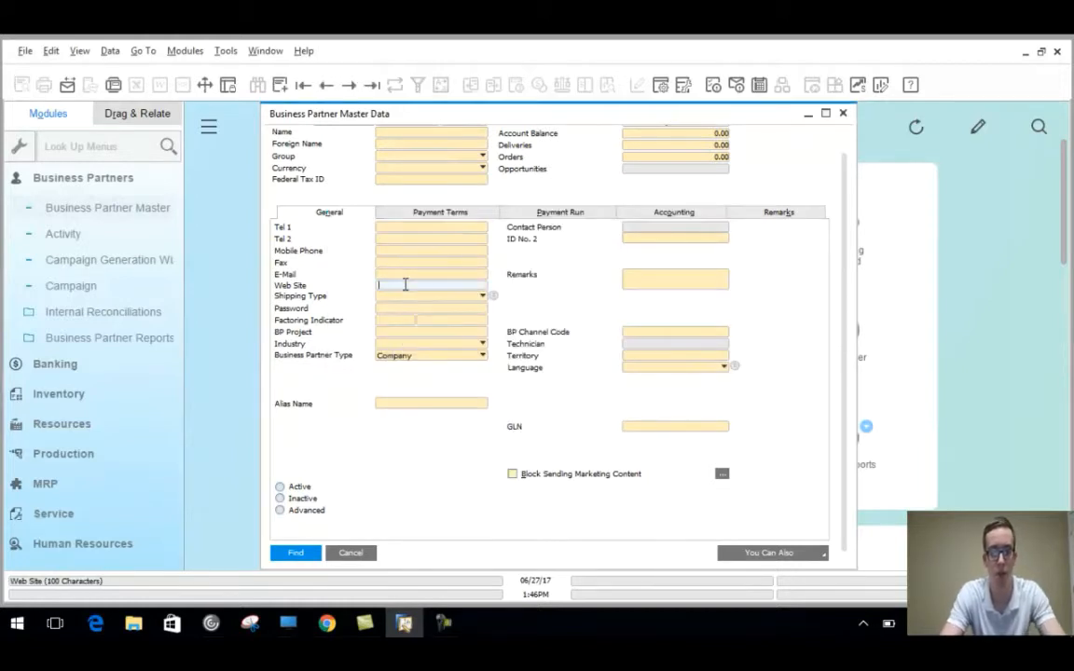
pyautogui.write('wonderworld.com')
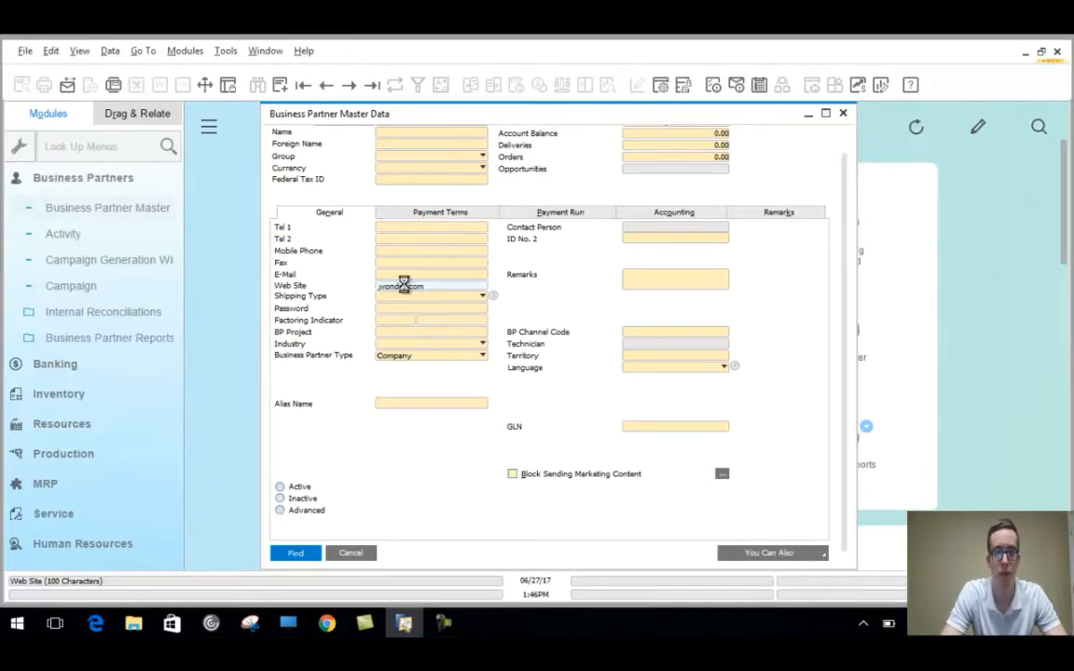
pyautogui.scroll(1, 846, 180)
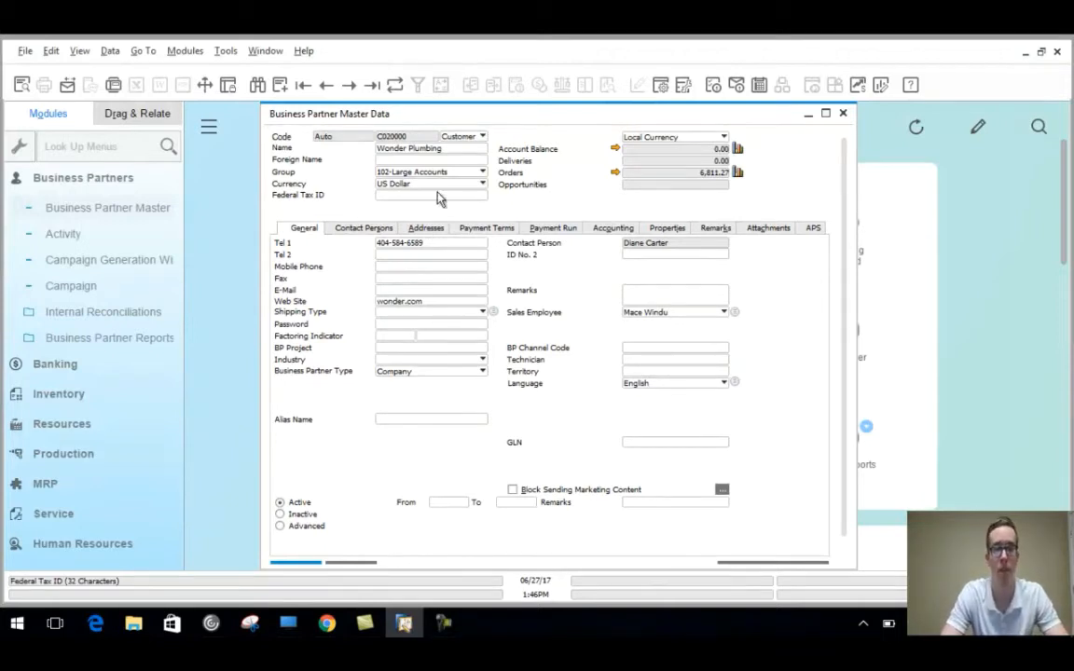
pyautogui.click(350, 87)
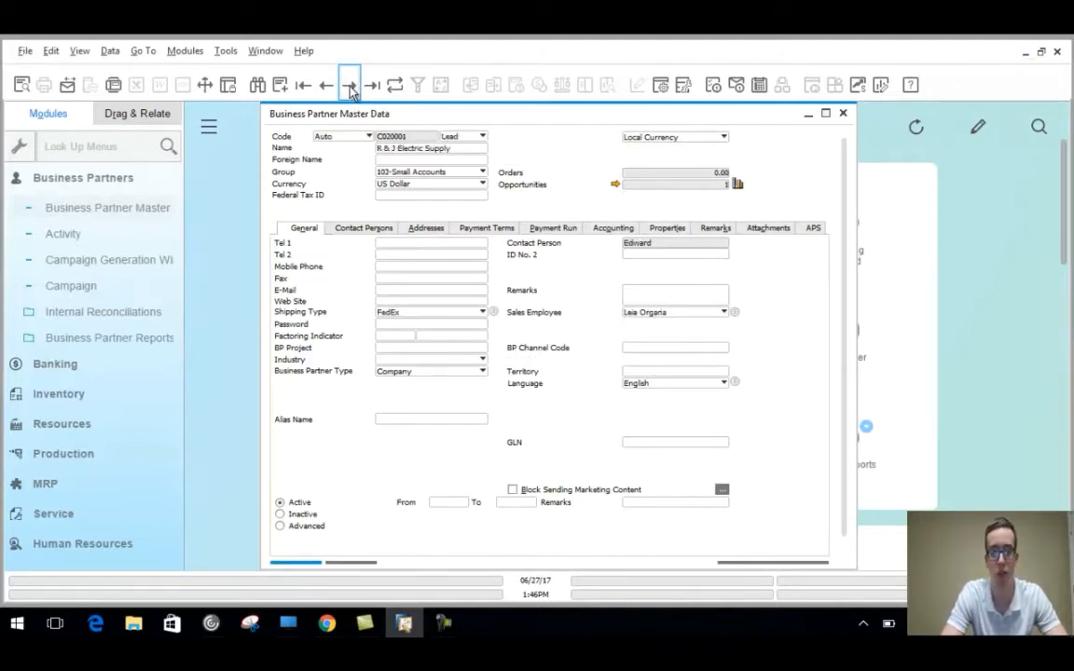
pyautogui.click(351, 87)
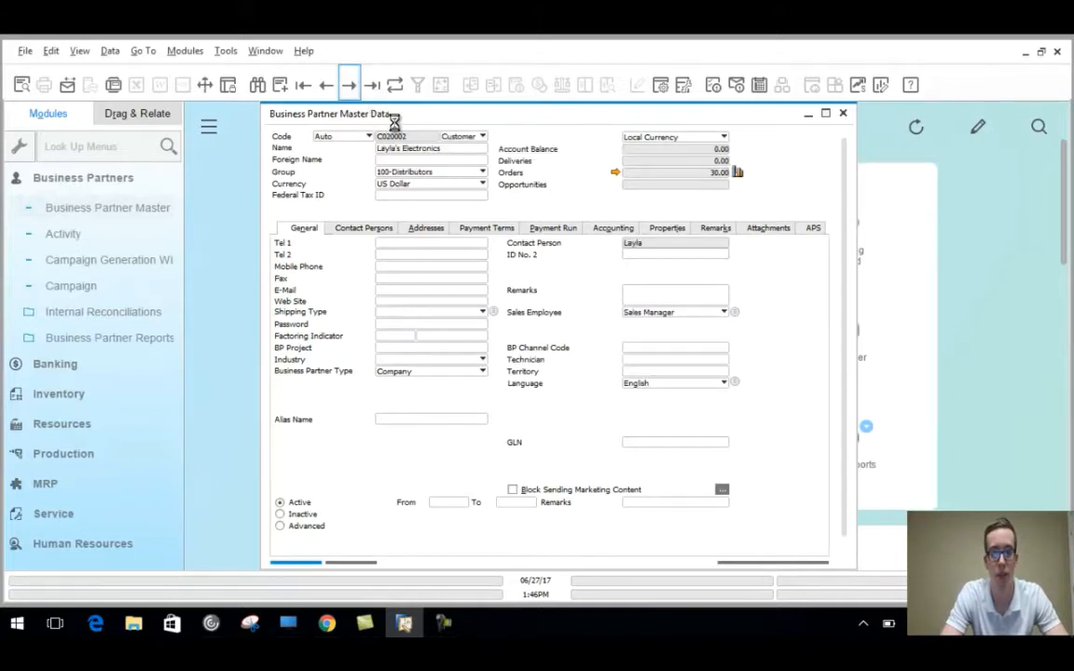
pyautogui.click(351, 87)
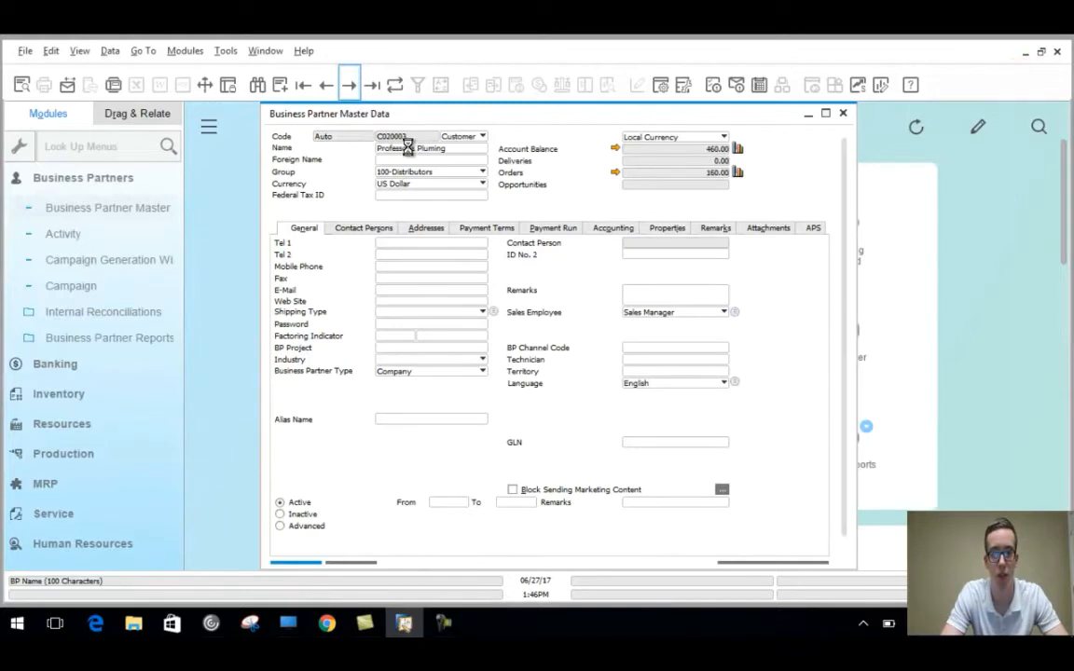
pyautogui.click(327, 89)
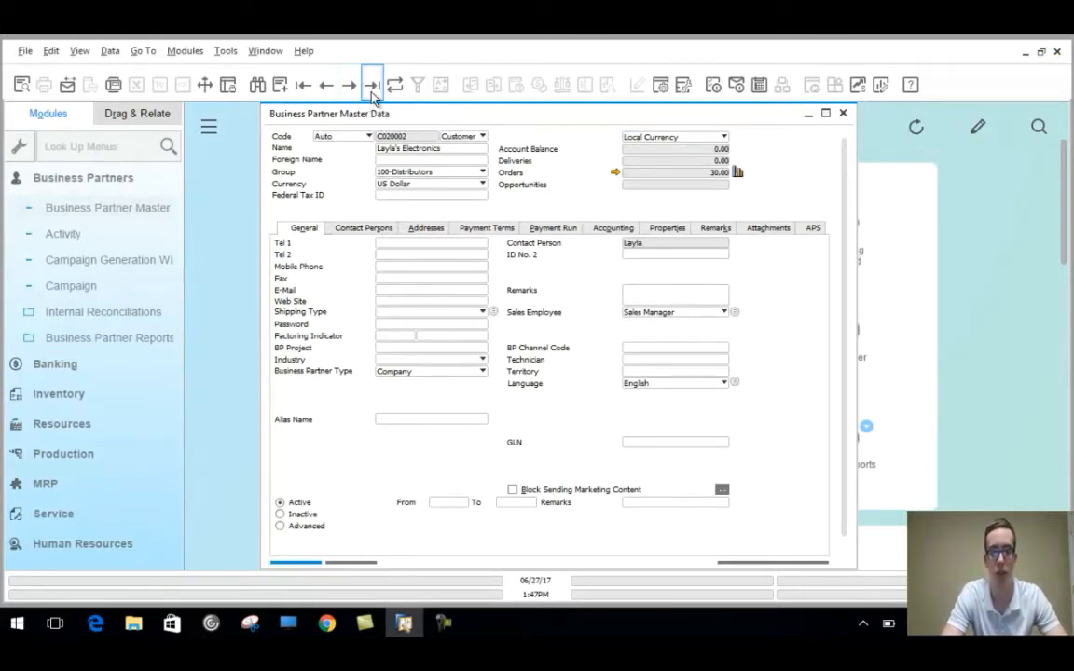
pyautogui.click(372, 85)
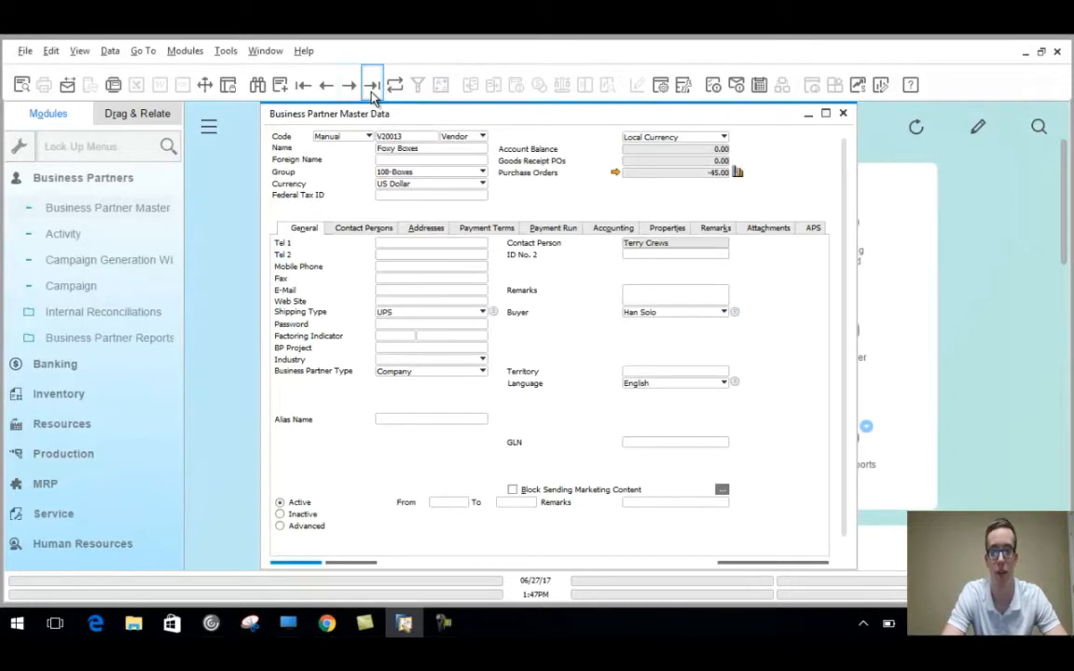
pyautogui.click(305, 85)
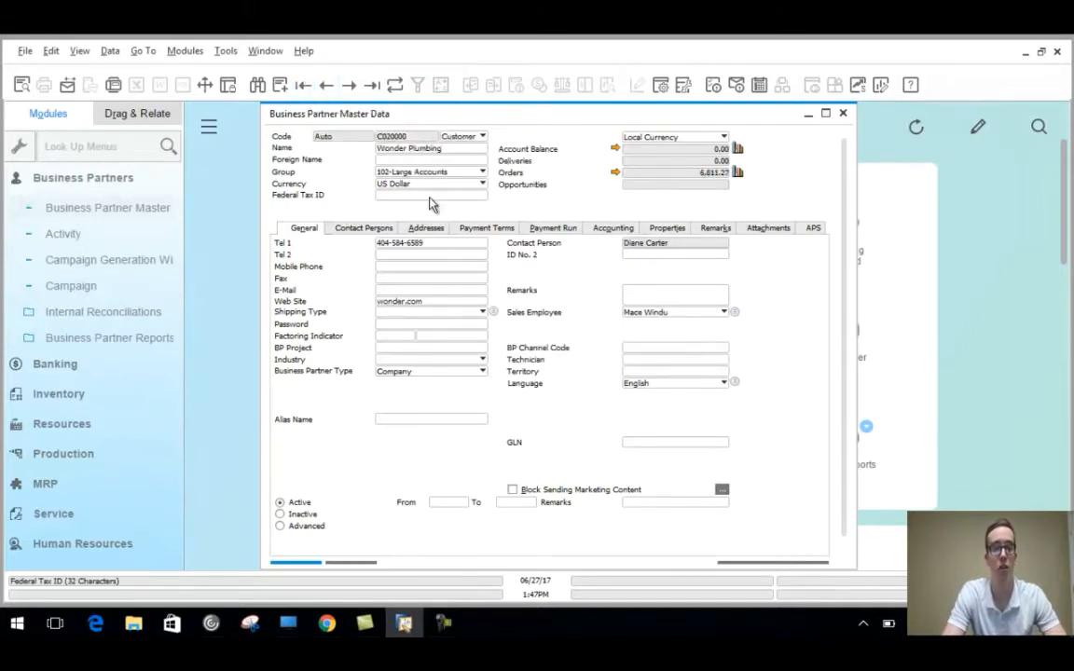
# Start a new Customer partner with code numbering switched from Auto to Manual.
pyautogui.click(281, 85)
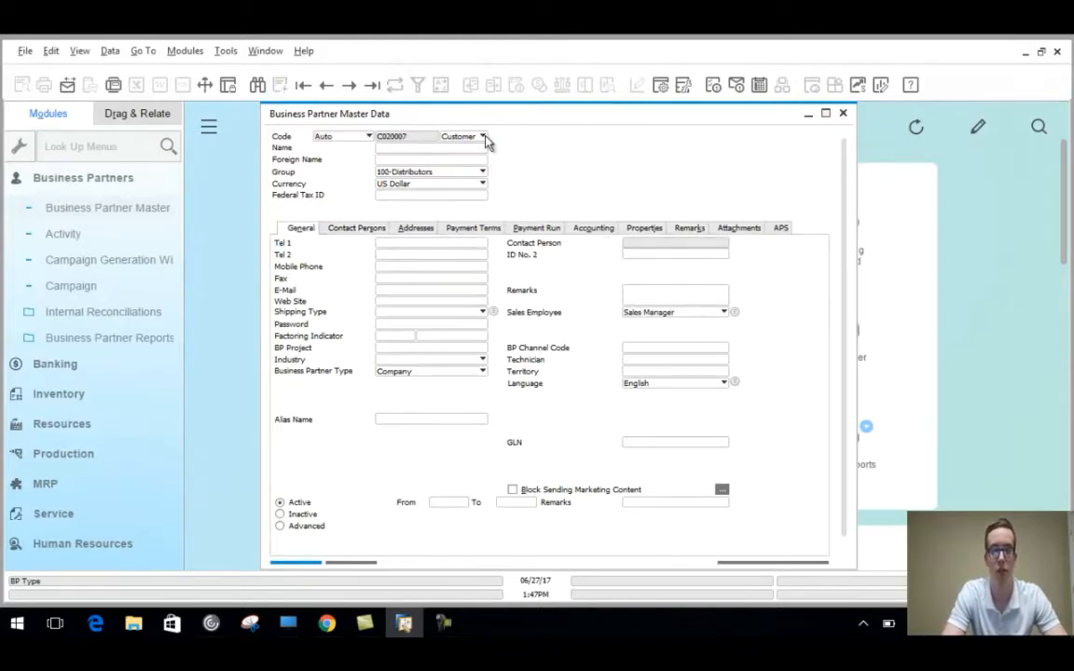
pyautogui.click(483, 137)
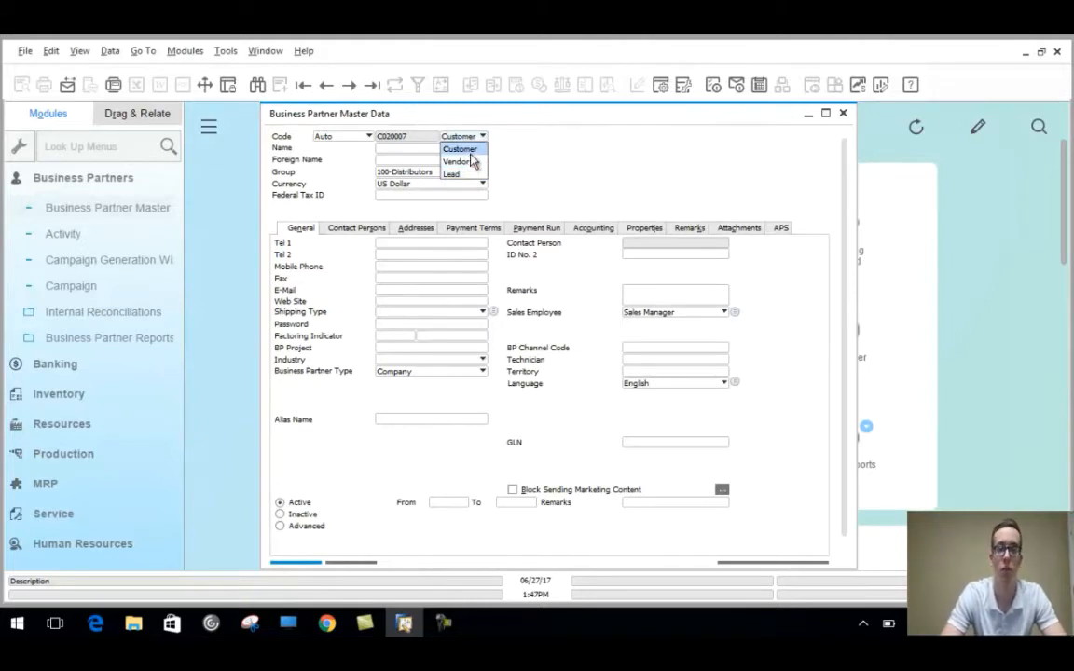
pyautogui.click(472, 156)
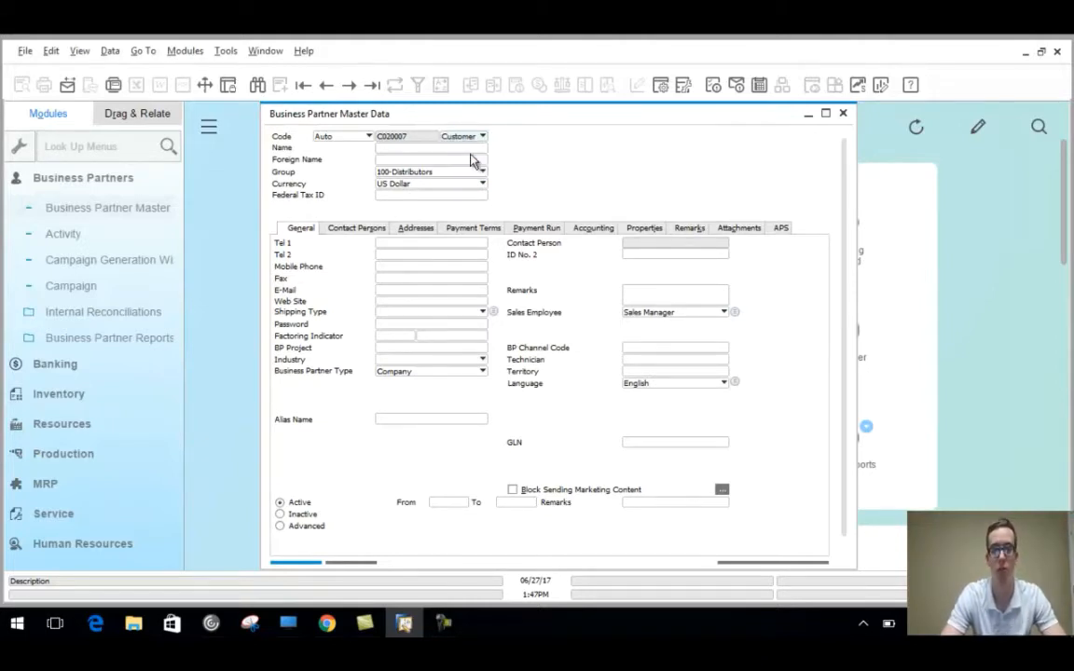
pyautogui.click(369, 138)
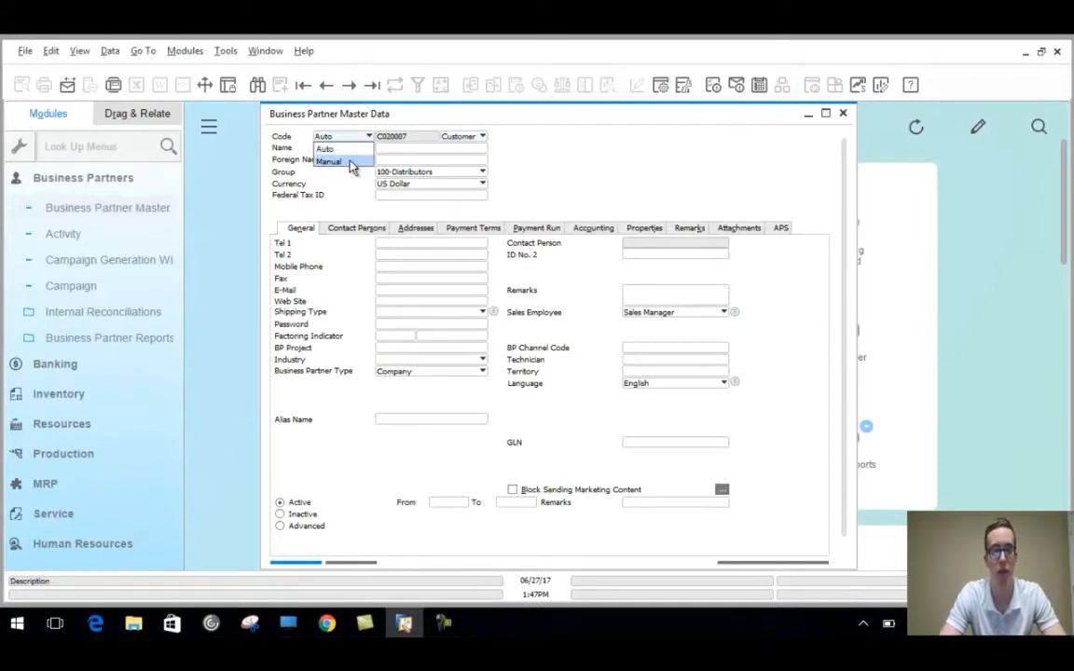
pyautogui.click(353, 162)
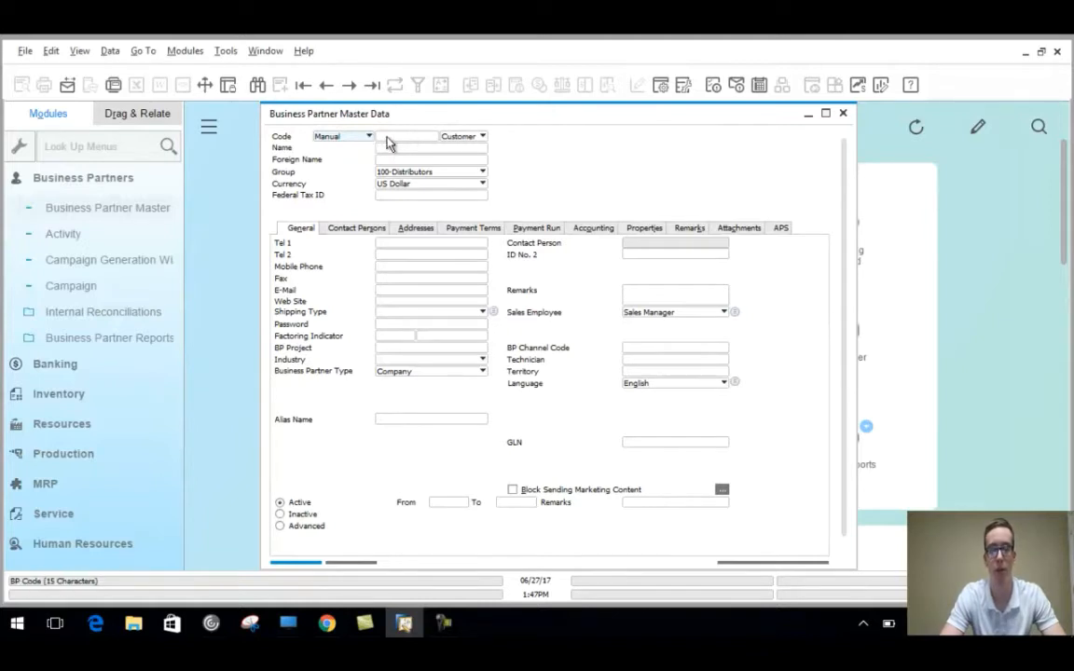
pyautogui.click(388, 136)
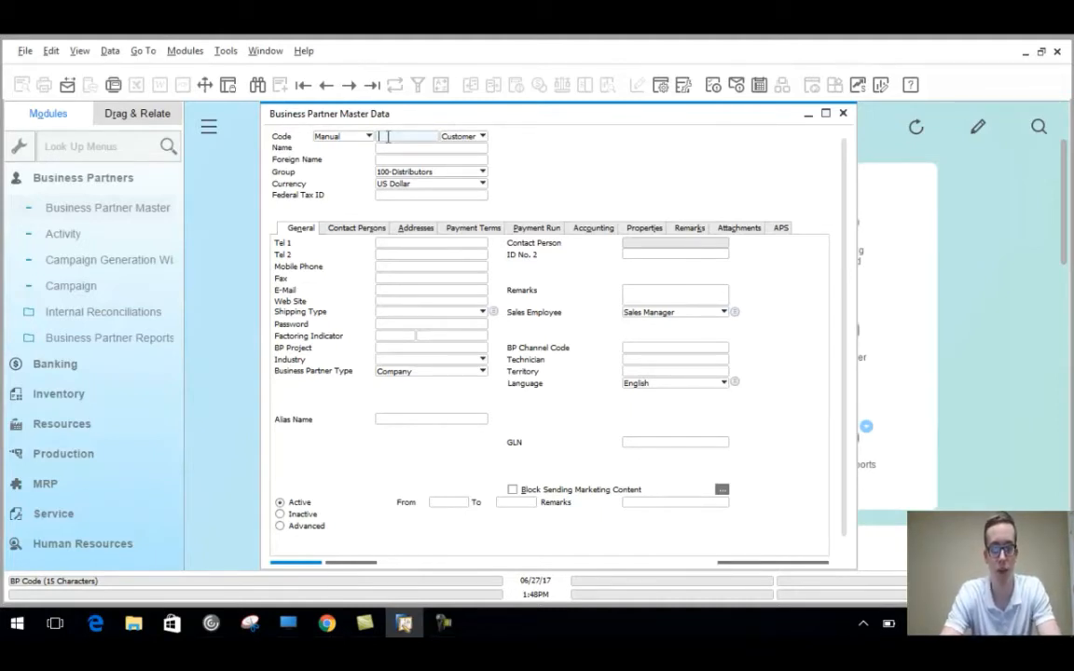
# Enter code C20015 and name Kevin's Krafts & Rafts for the new customer.
pyautogui.write('C2')
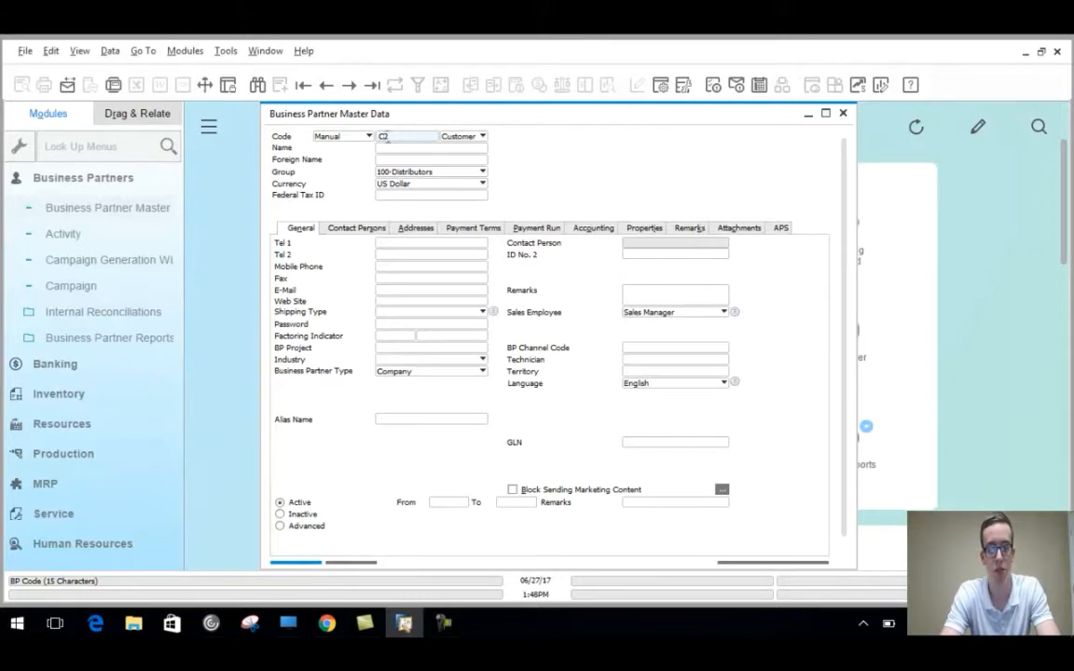
pyautogui.write('0015')
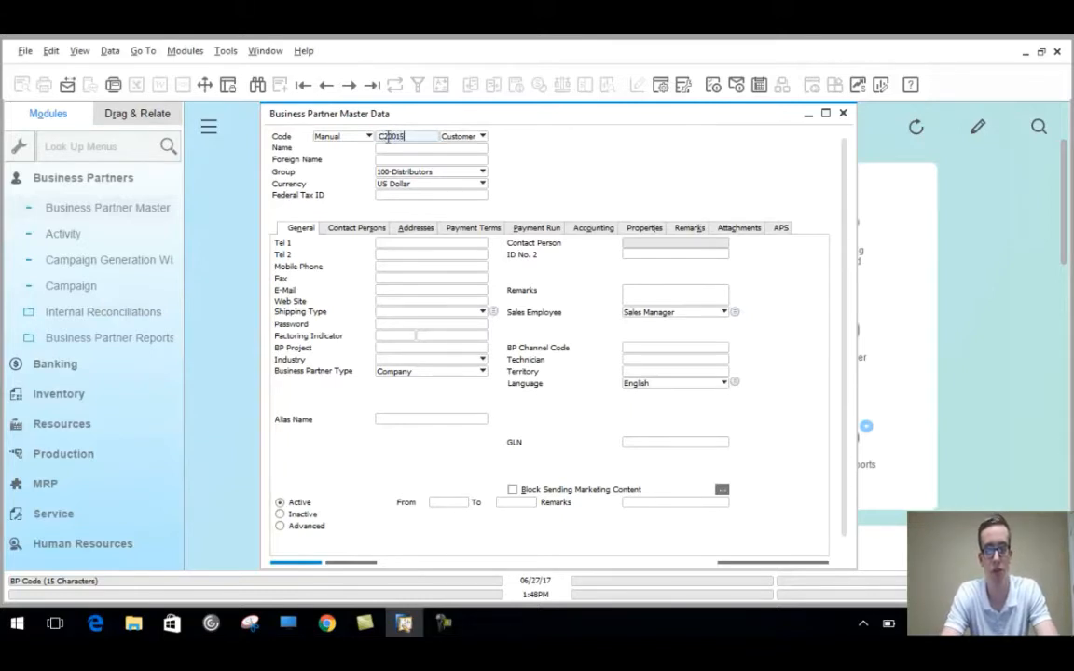
pyautogui.click(399, 149)
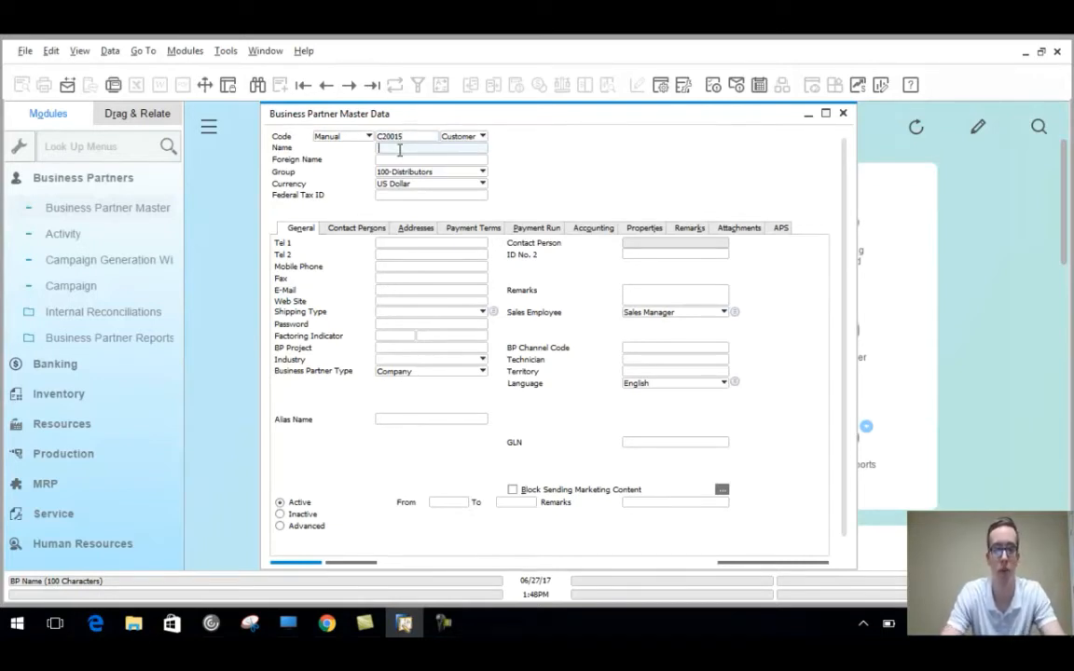
pyautogui.write('Kevin')
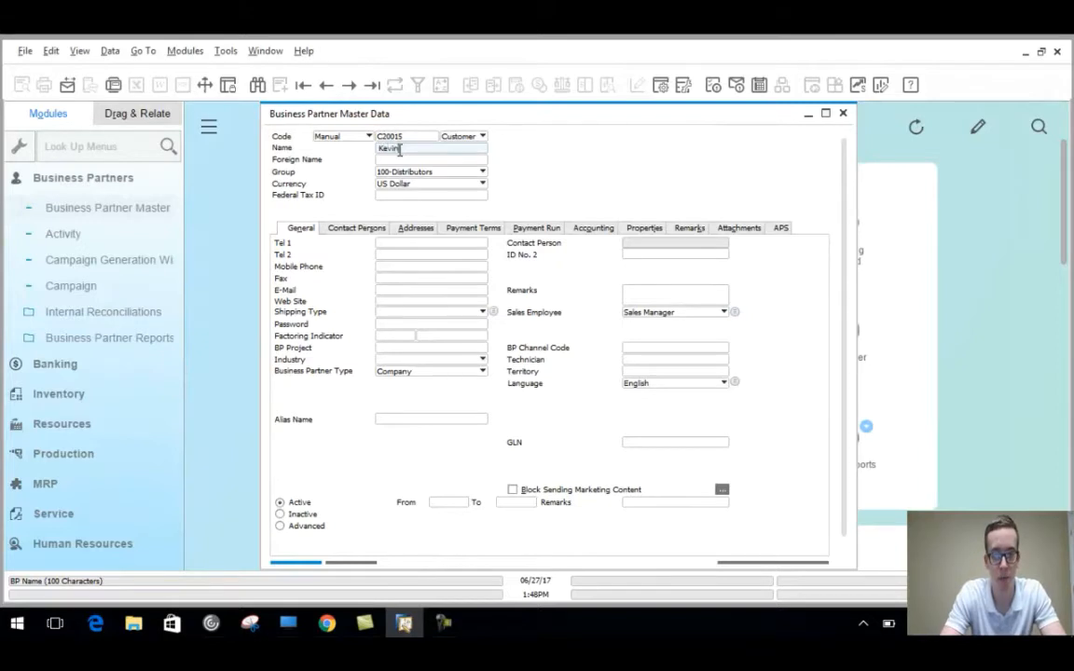
pyautogui.write("'s Kr")
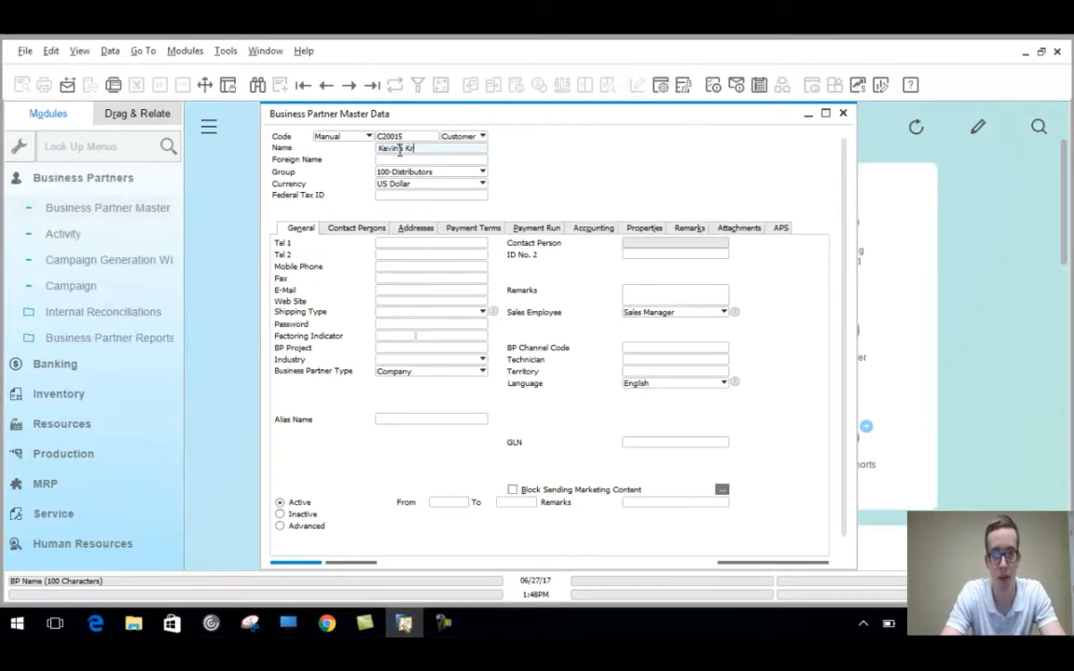
pyautogui.write('afts ')
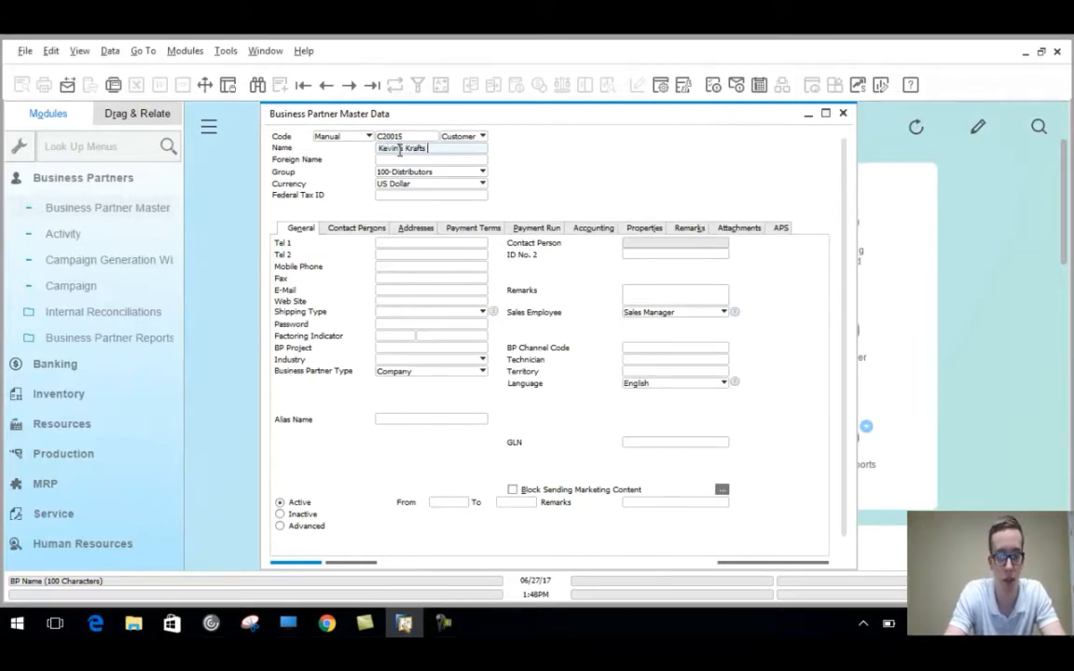
pyautogui.write('& Rafts')
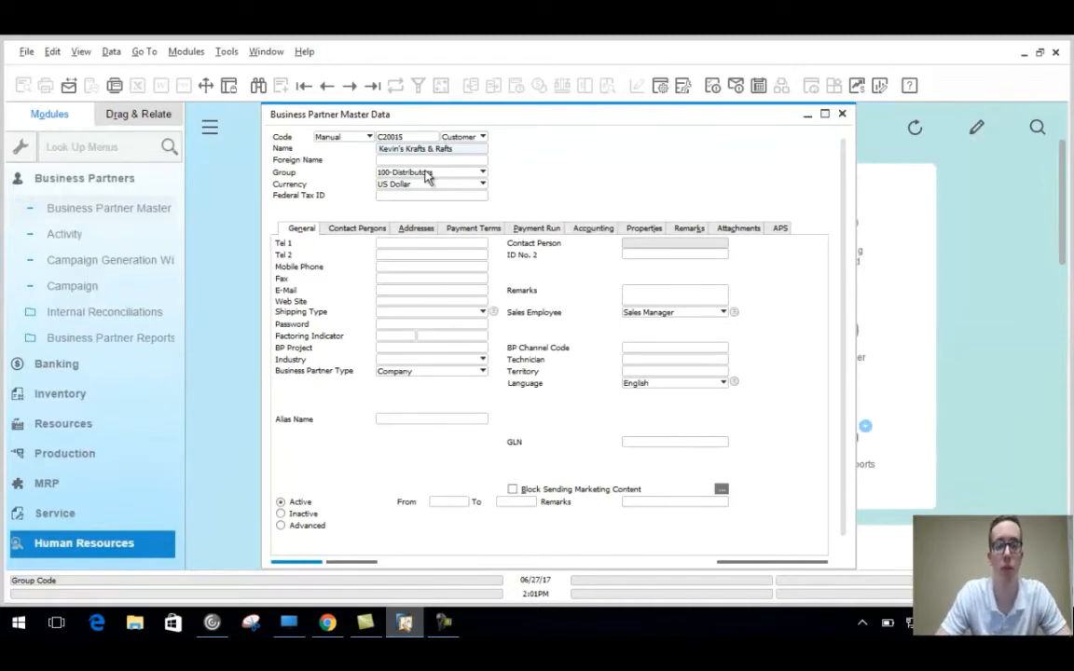
# Assign the customer to 103-Small Accounts, accepting that group's price list and discount.
pyautogui.click(476, 178)
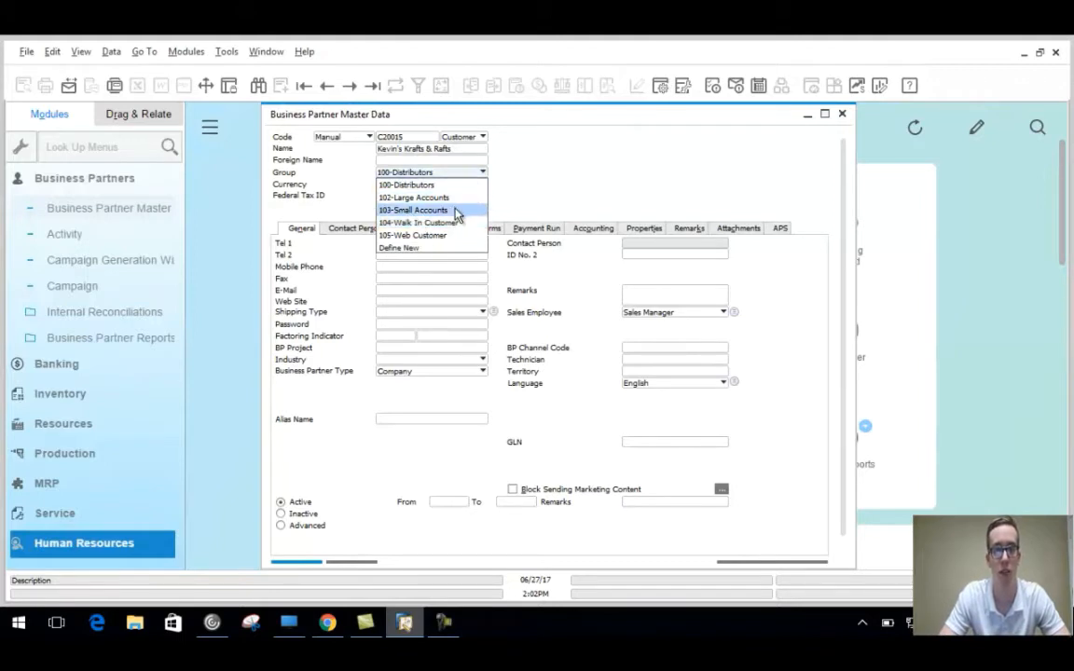
pyautogui.click(441, 212)
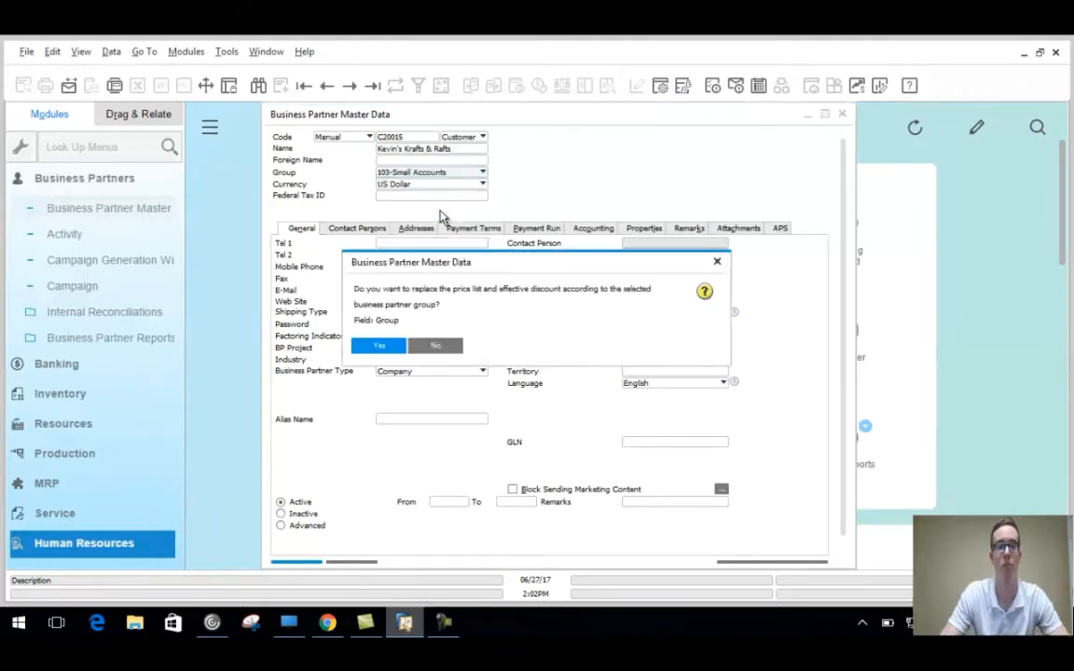
pyautogui.click(387, 350)
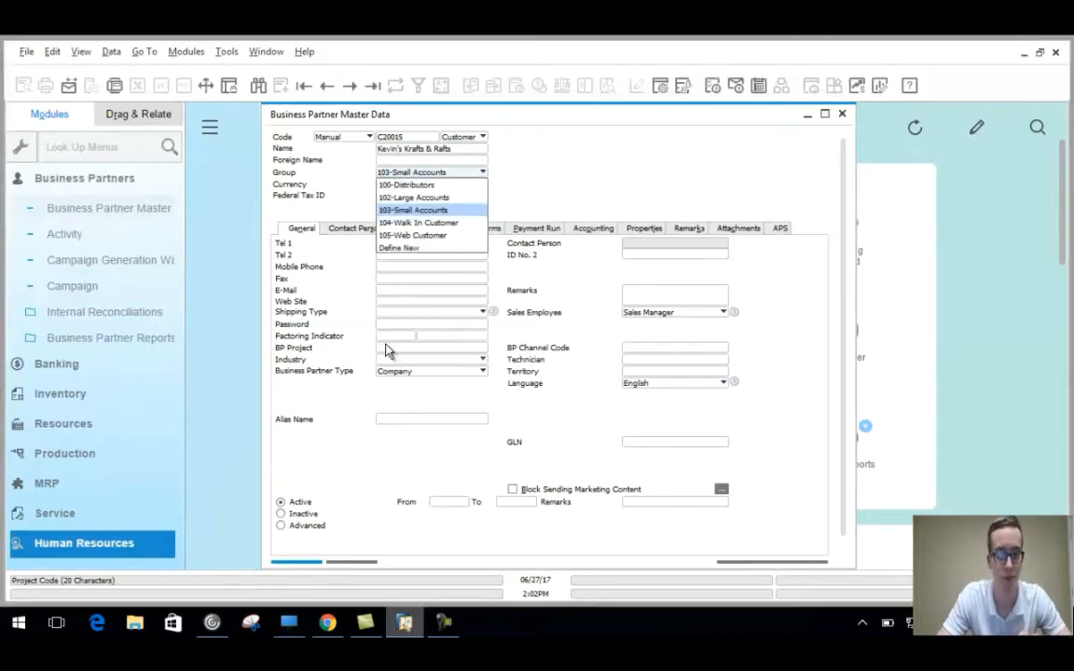
pyautogui.click(435, 210)
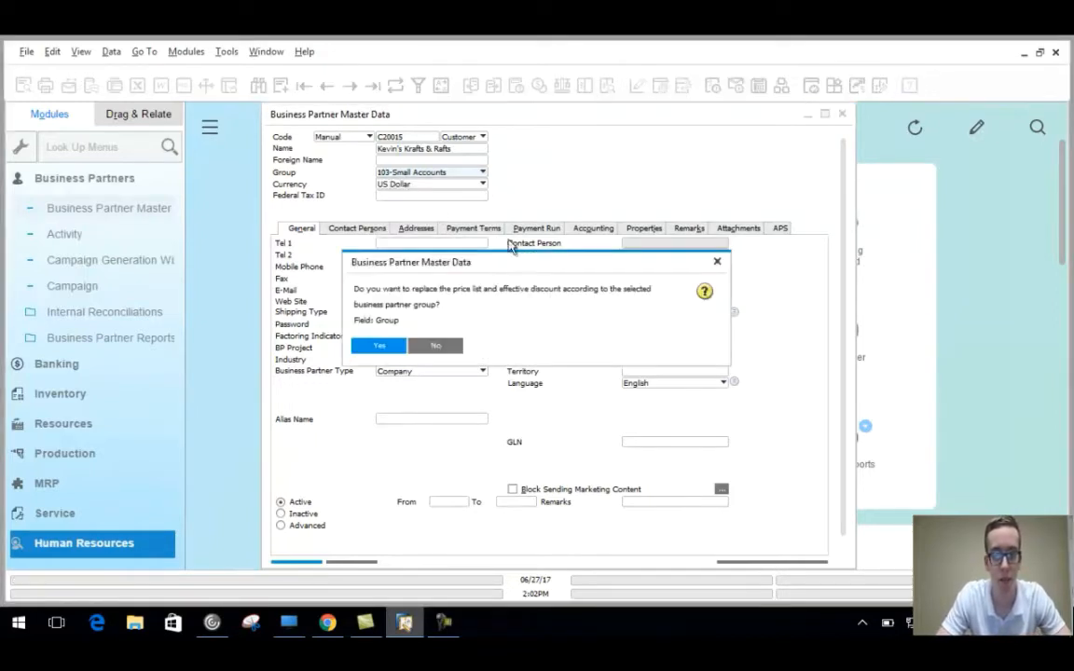
pyautogui.click(382, 345)
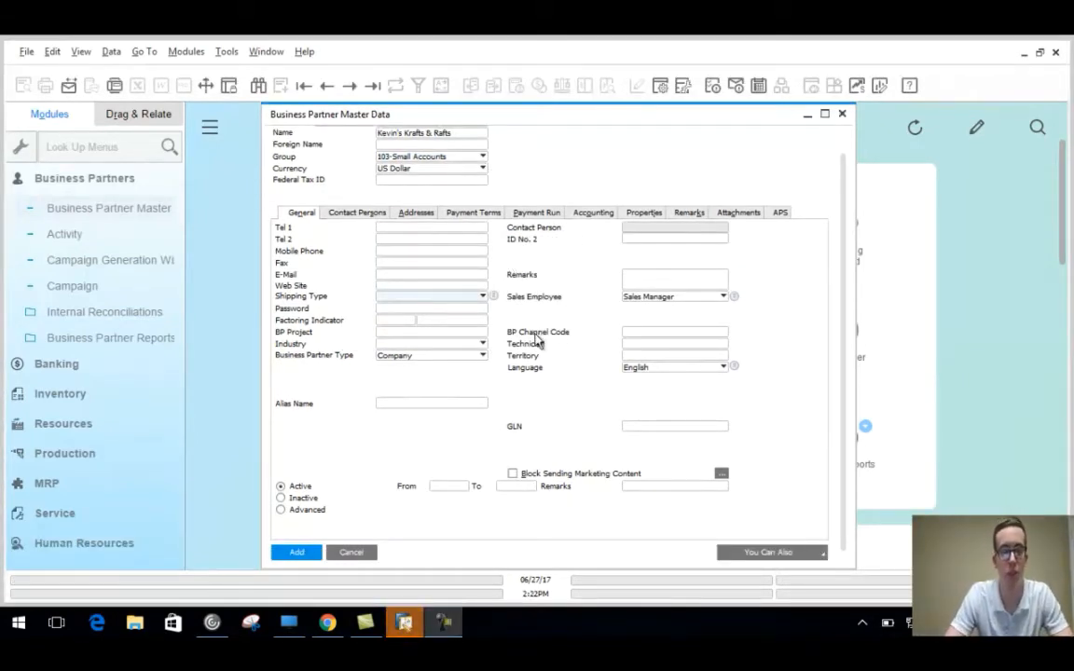
# Set the shipping type to UPS and pick a different sales employee.
pyautogui.click(455, 295)
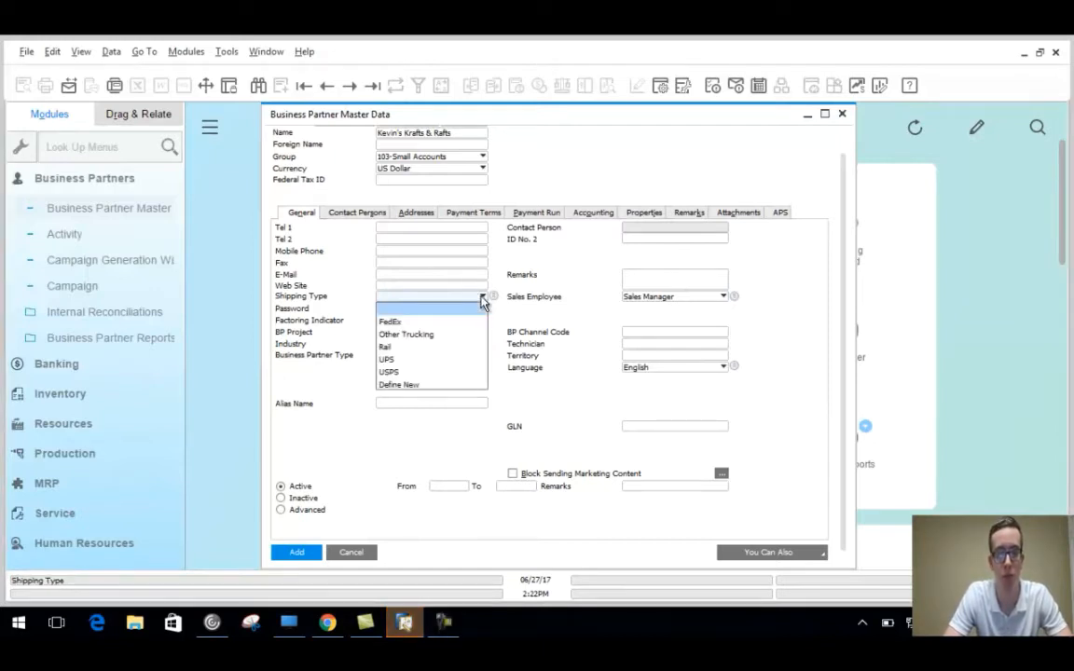
pyautogui.click(439, 360)
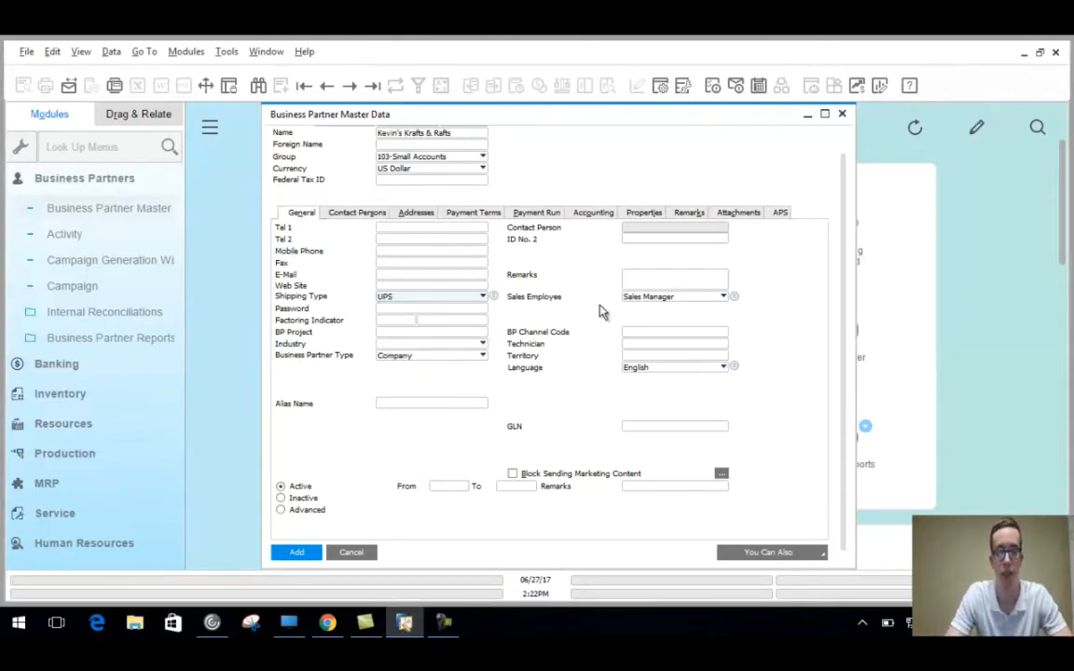
pyautogui.click(724, 296)
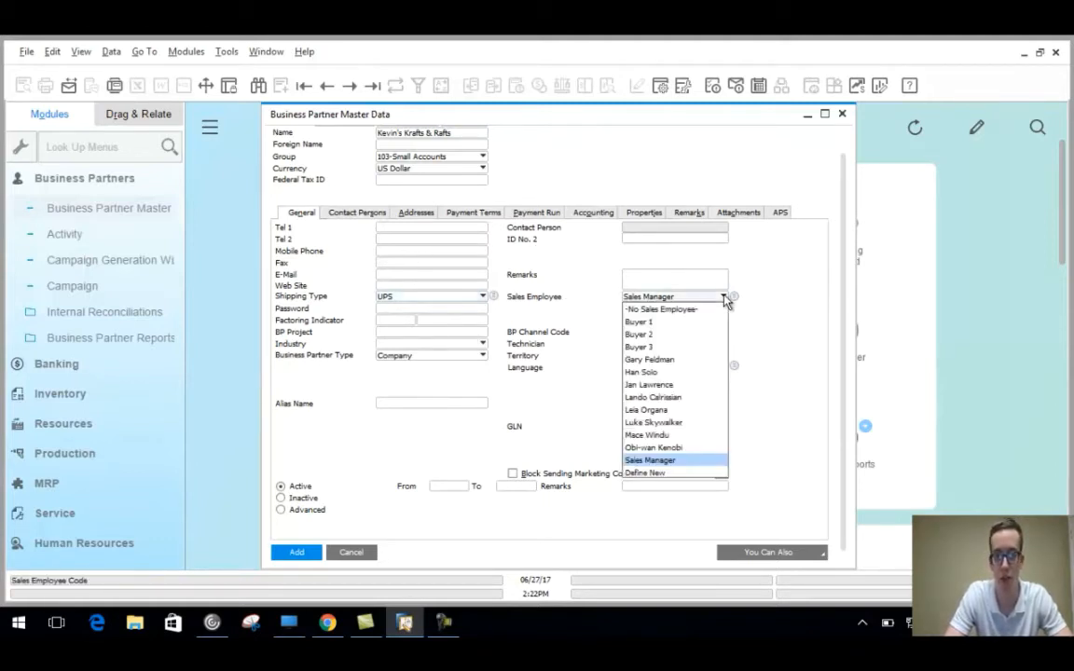
pyautogui.click(666, 374)
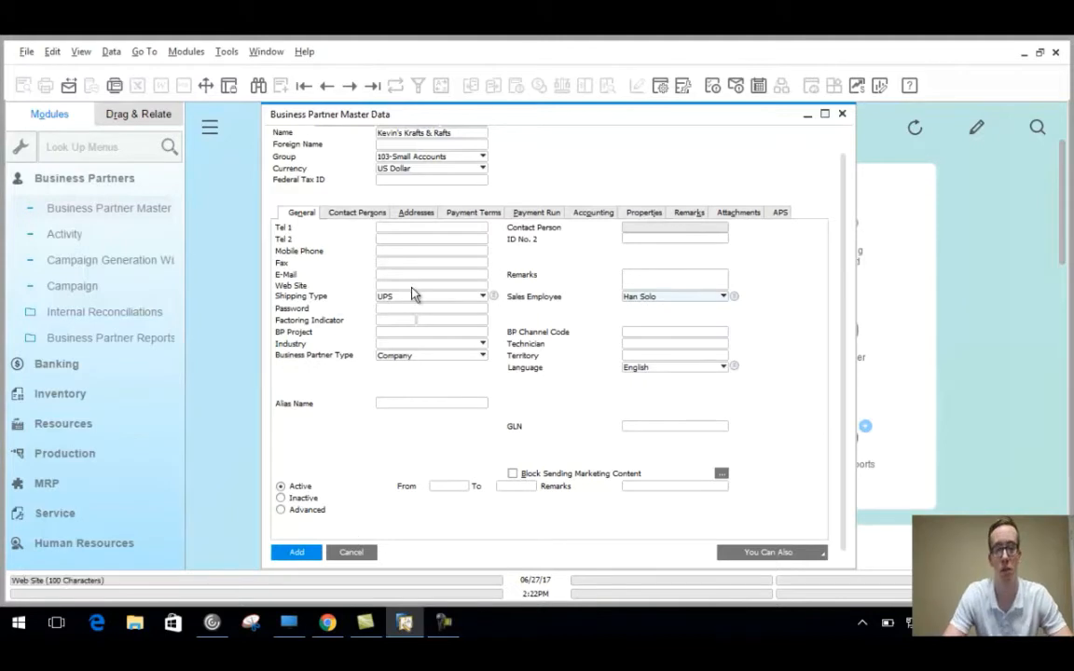
# Create a new contact person with the contact's first and last name.
pyautogui.click(363, 216)
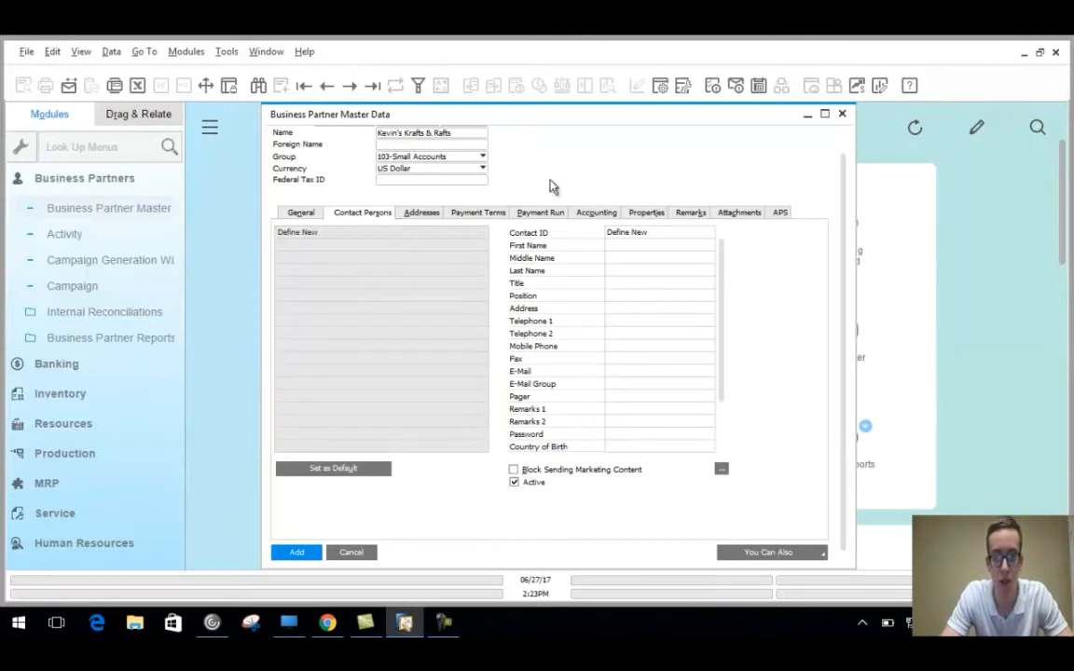
pyautogui.click(627, 235)
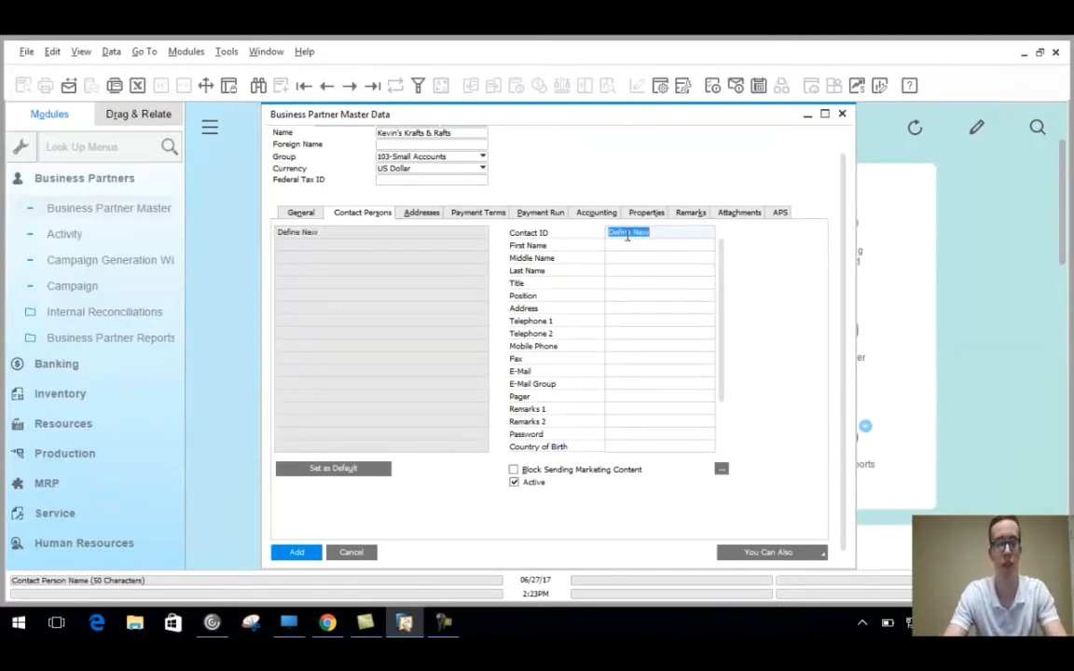
pyautogui.write('Terry')
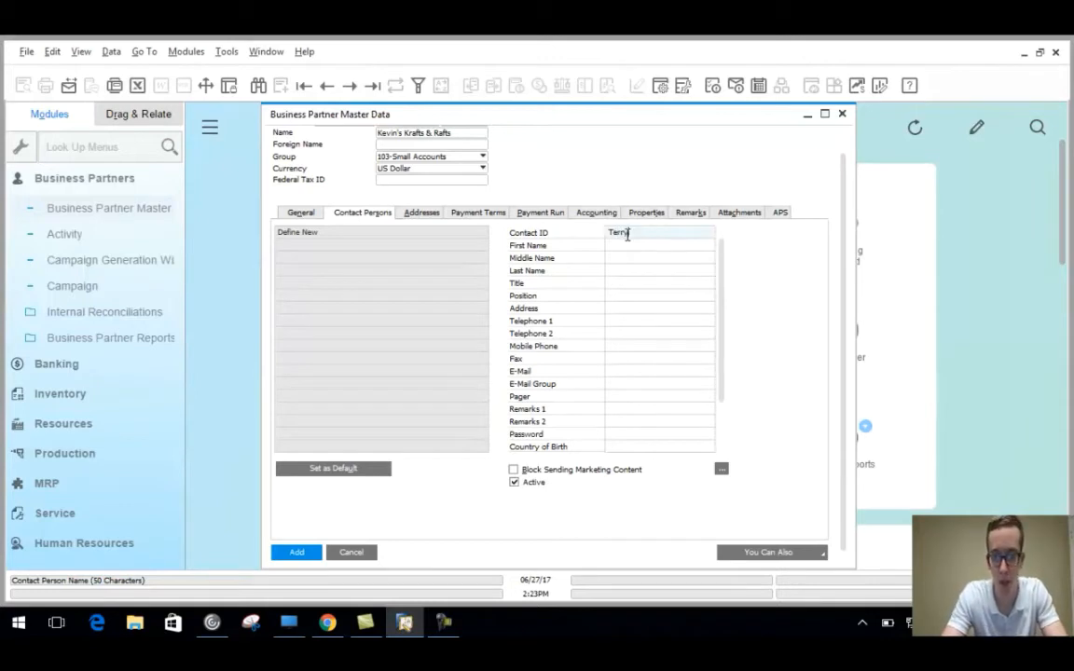
pyautogui.write(' Crews')
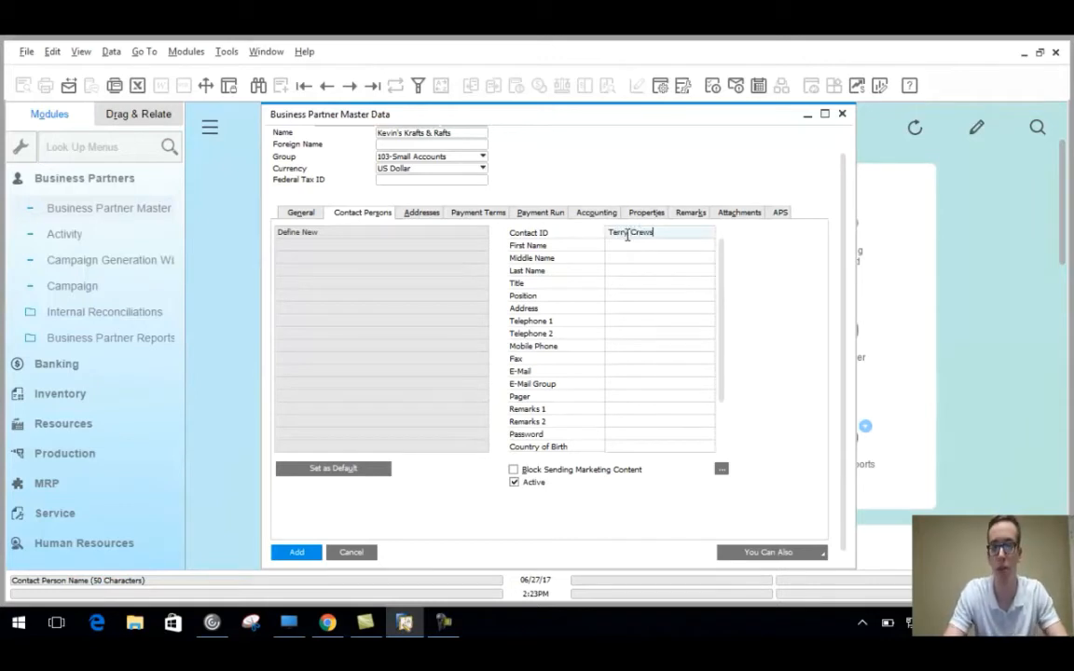
pyautogui.click(639, 244)
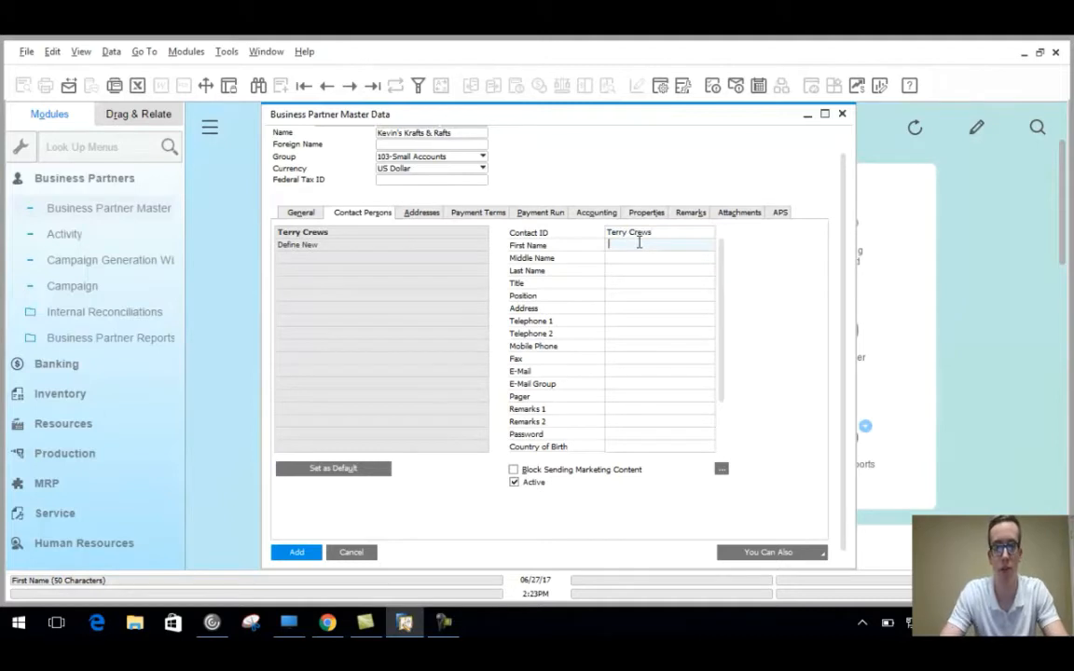
pyautogui.write('Terry')
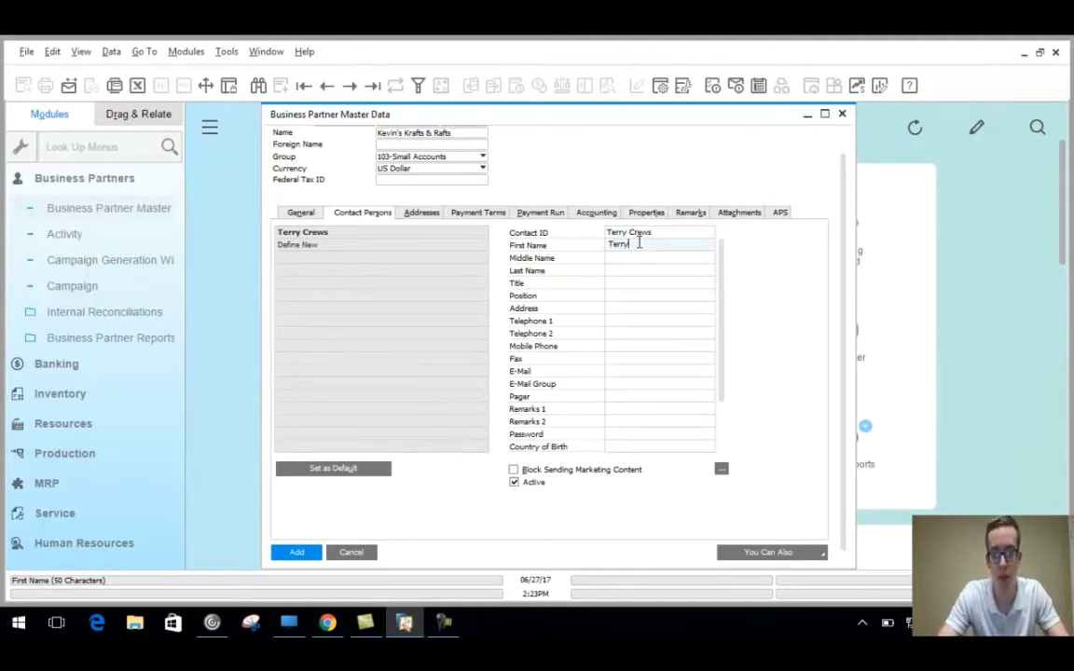
pyautogui.click(635, 269)
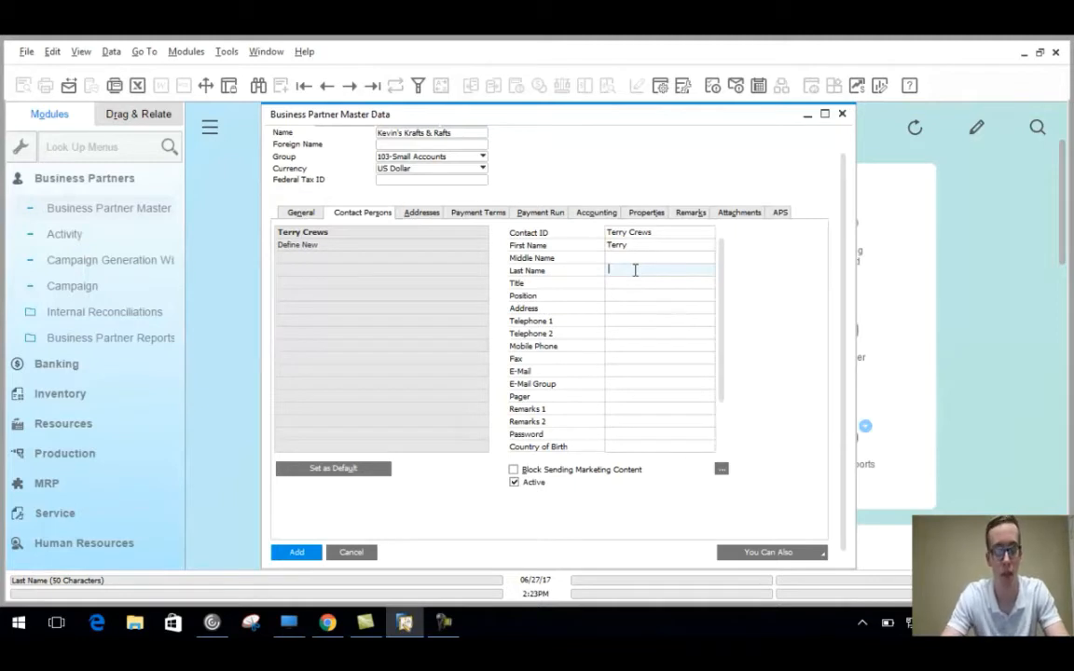
pyautogui.write('Crews')
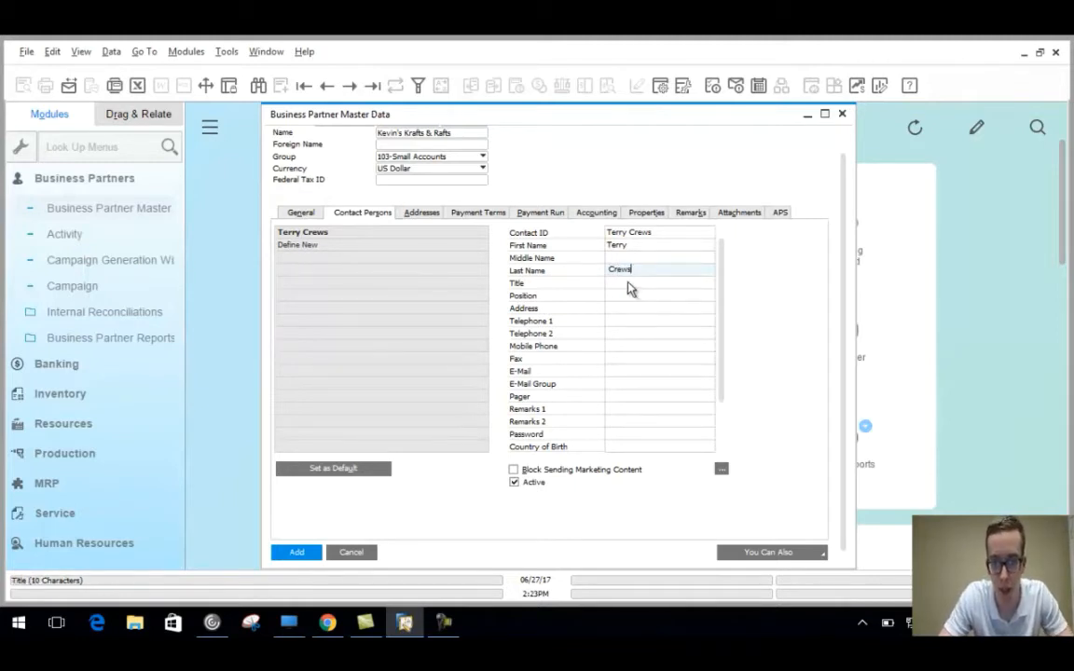
# Give the contact title Mr., position General Manager and a telephone number.
pyautogui.click(630, 283)
pyautogui.write('Mr.')
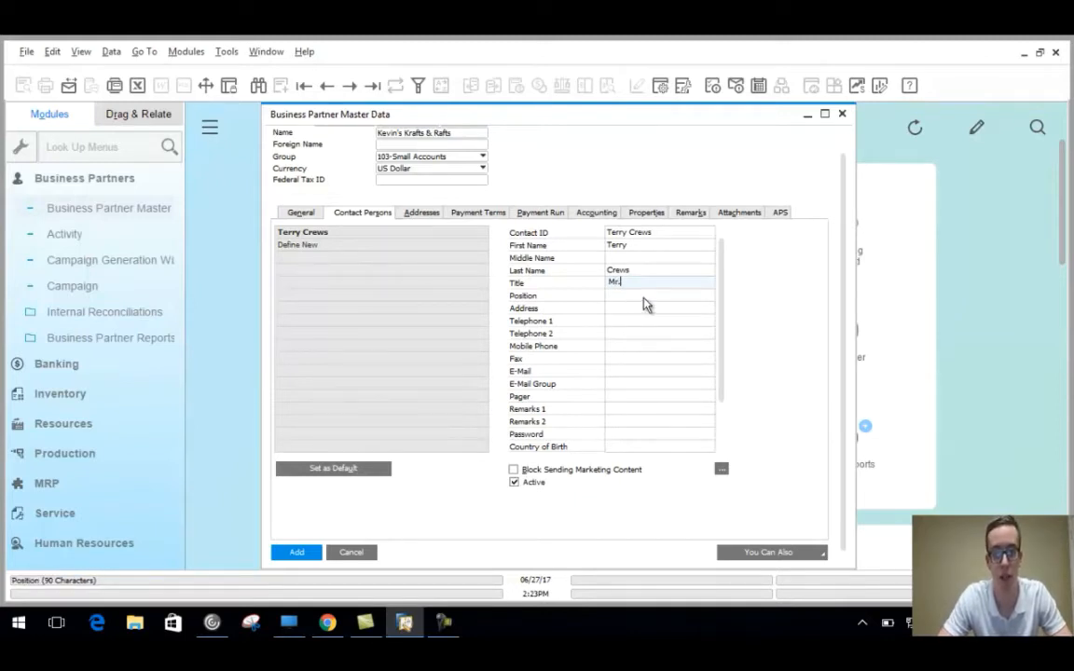
pyautogui.click(644, 297)
pyautogui.write('G')
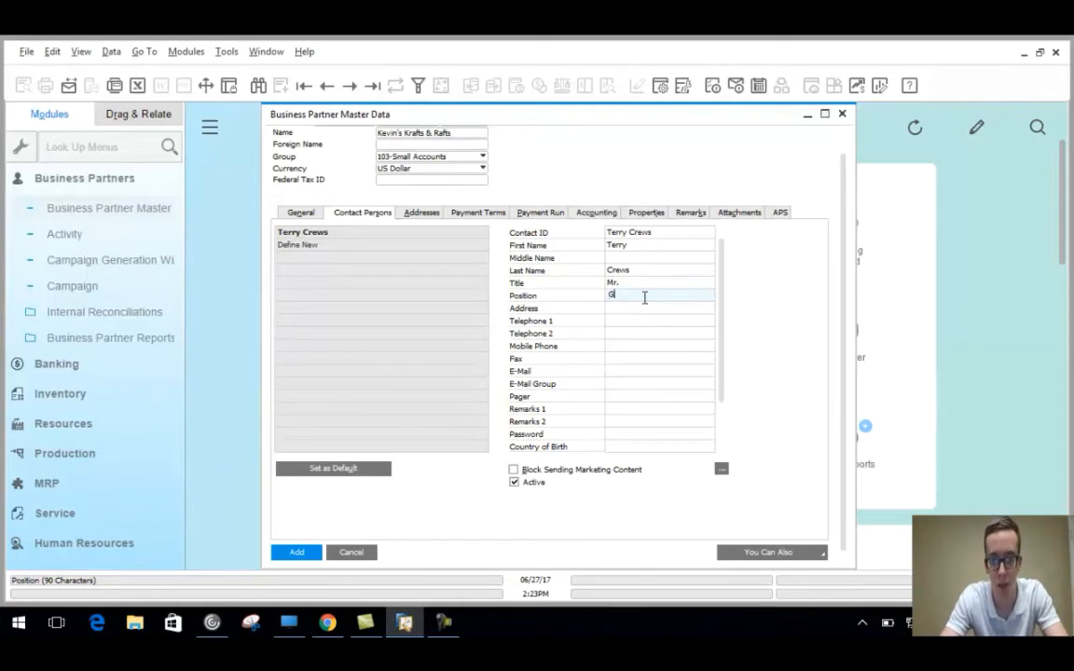
pyautogui.write('eneral Manager')
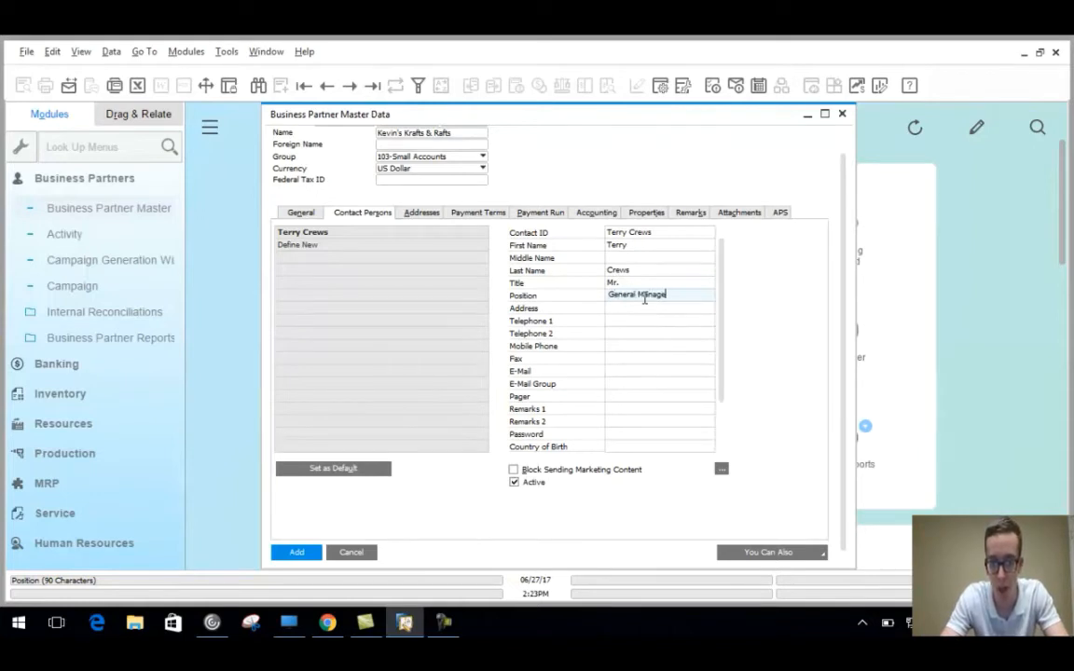
pyautogui.click(630, 322)
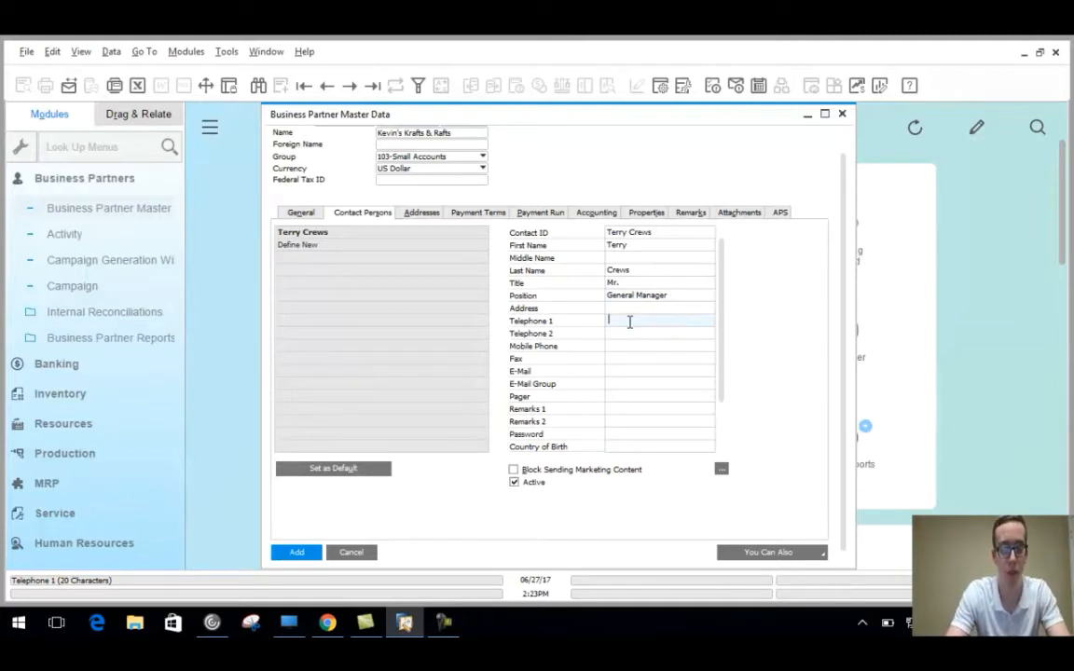
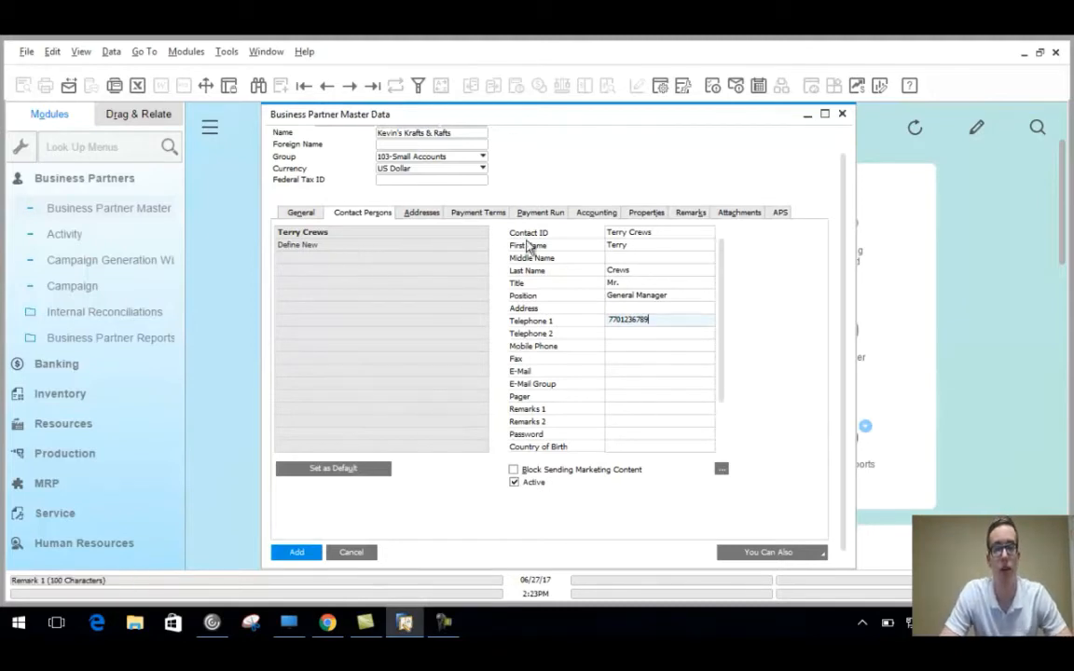
# Add a second contact person to the customer's contact list.
pyautogui.click(331, 249)
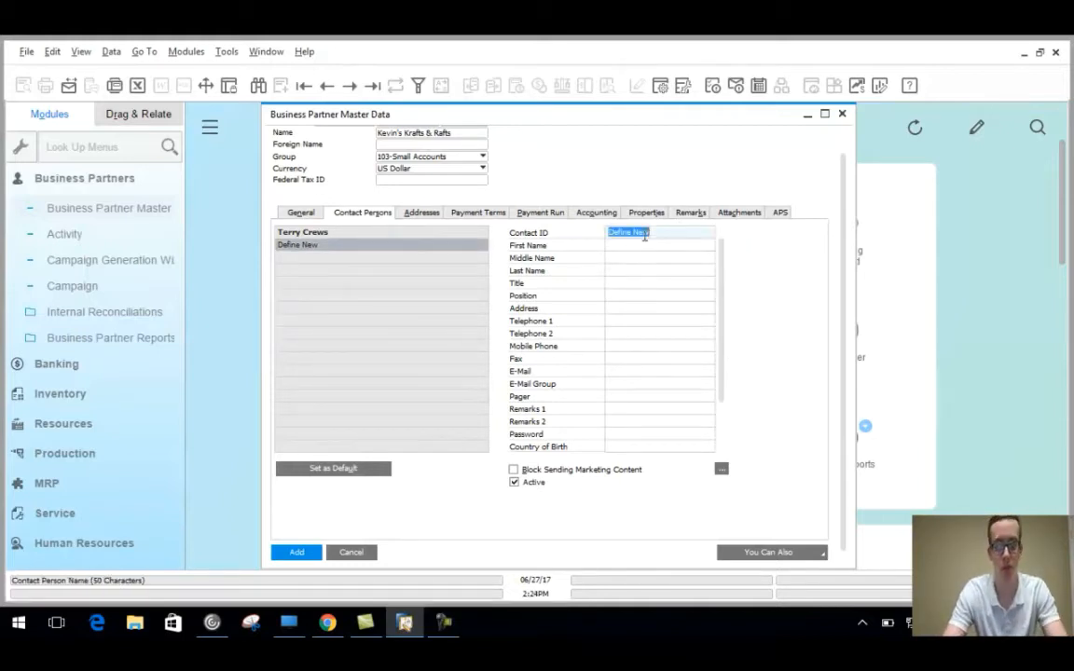
pyautogui.write('Chipper ')
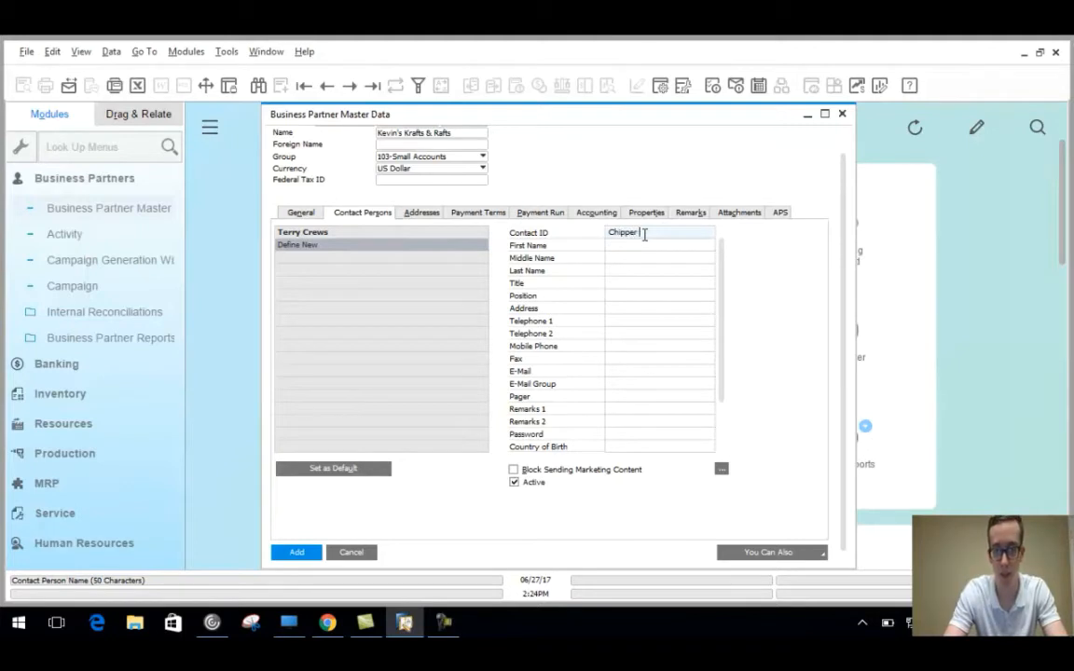
pyautogui.write('Jones')
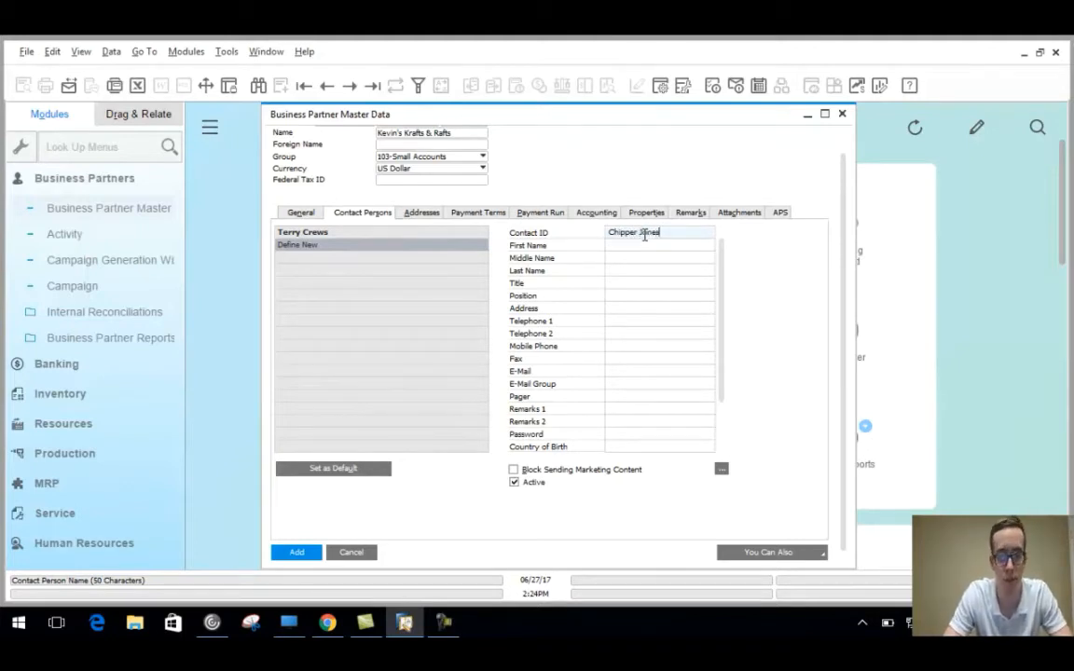
pyautogui.click(407, 235)
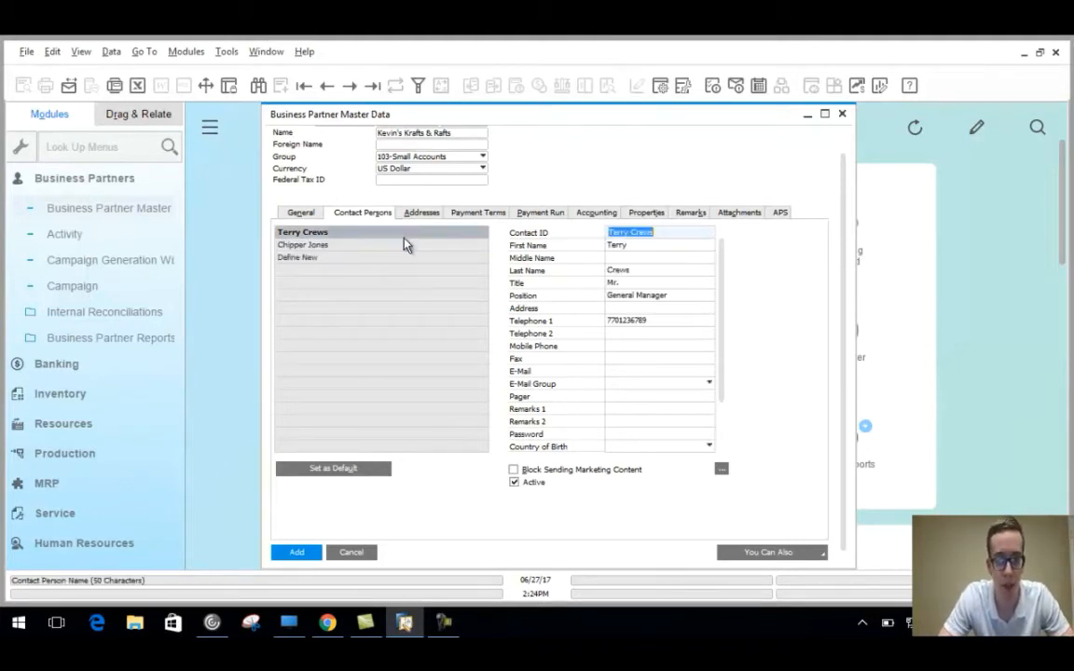
# Set the General Manager contact as the default contact person.
pyautogui.click(312, 250)
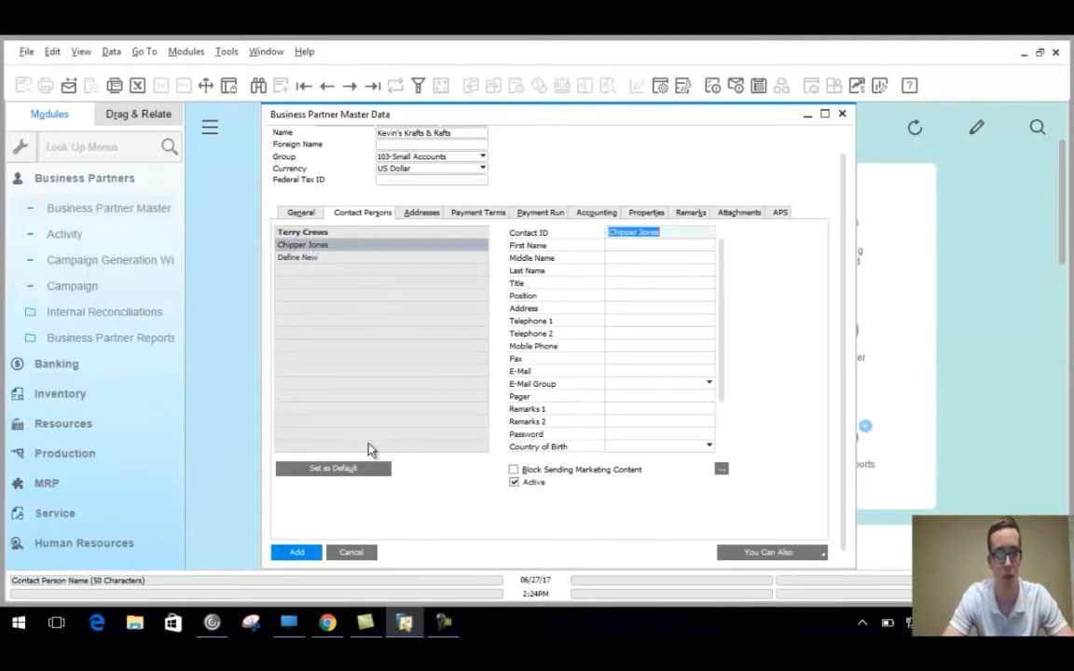
pyautogui.click(348, 471)
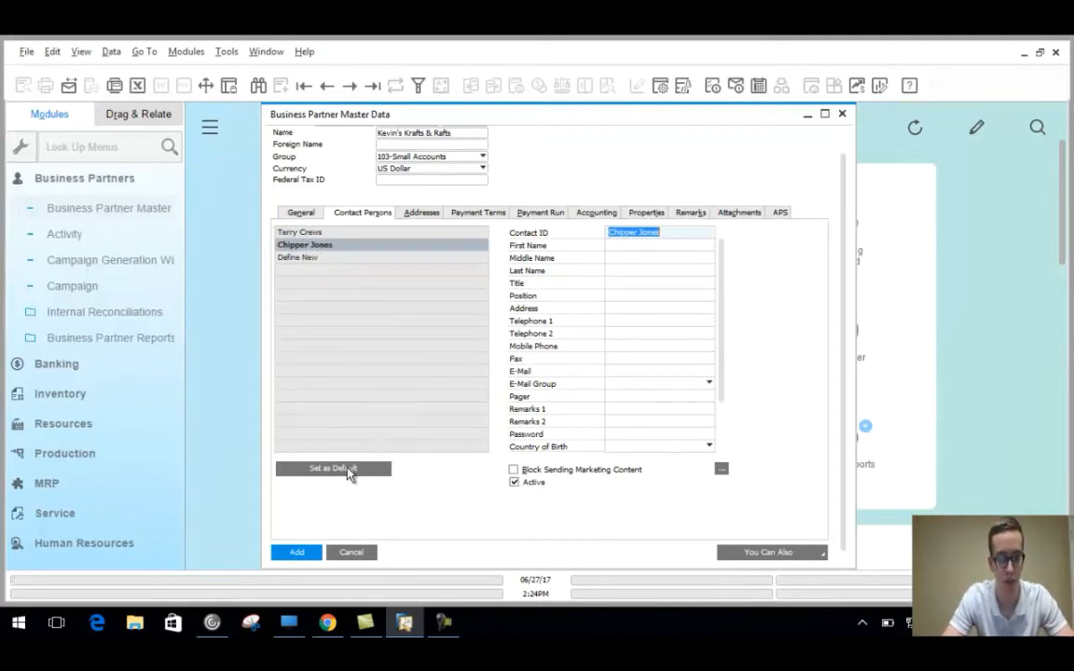
pyautogui.click(315, 233)
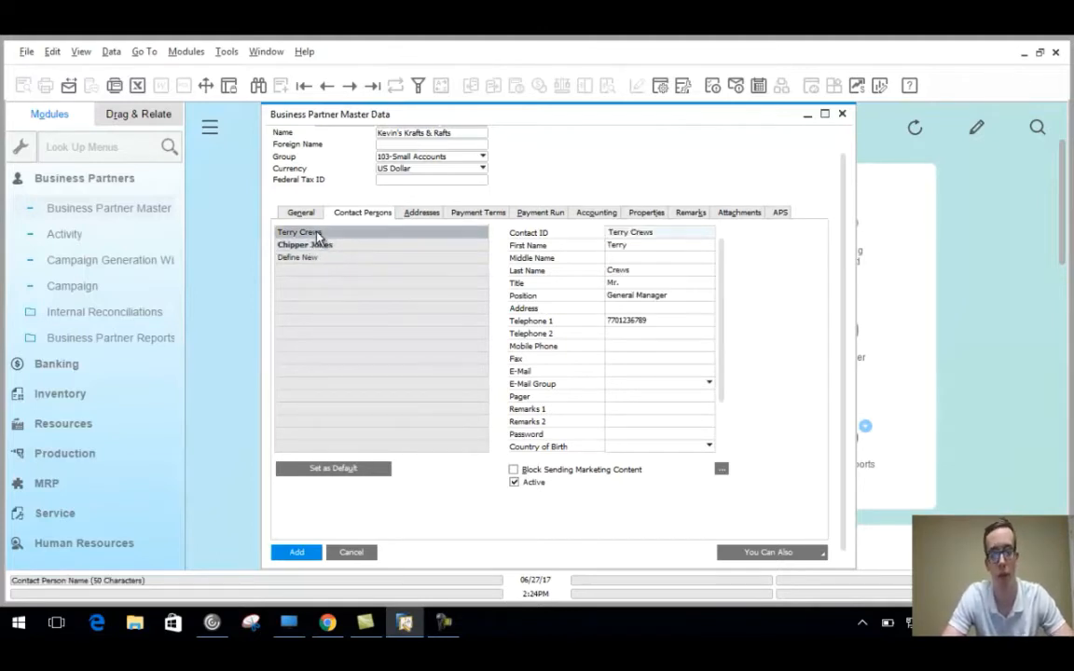
pyautogui.click(344, 470)
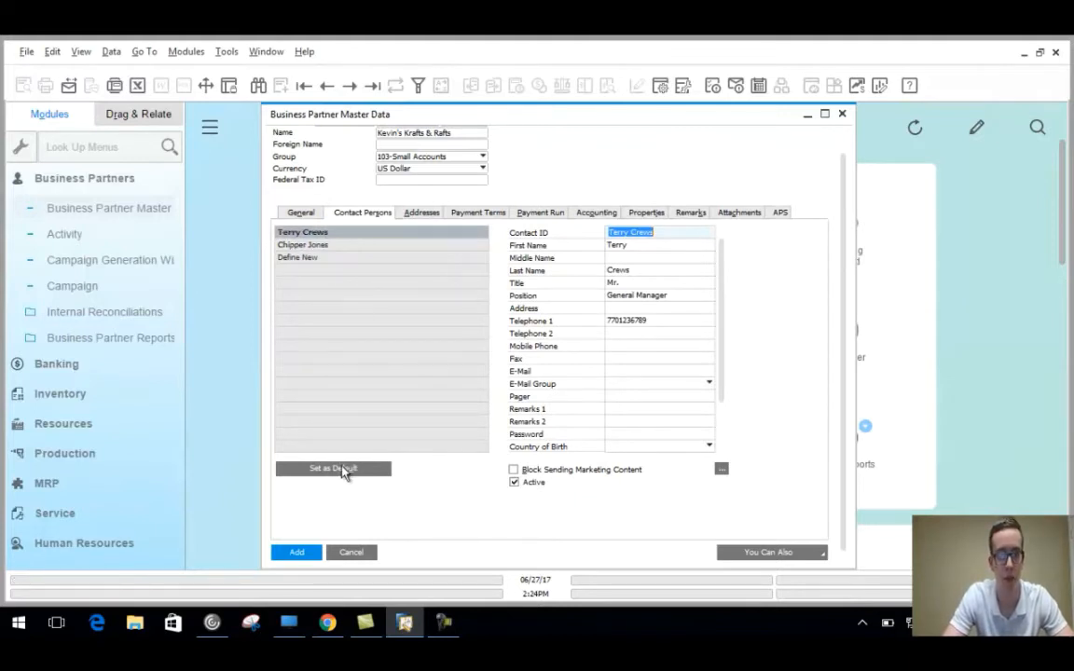
# Remove the second contact person and display the customer's Addresses tab.
pyautogui.click(311, 246)
pyautogui.rightClick(310, 246)
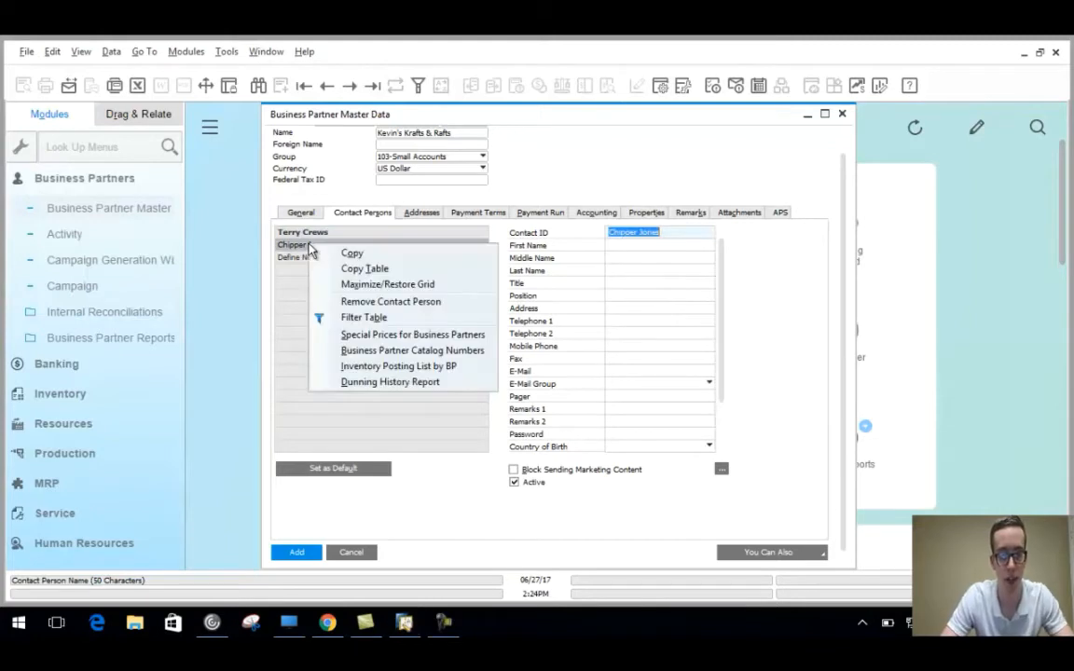
pyautogui.click(403, 310)
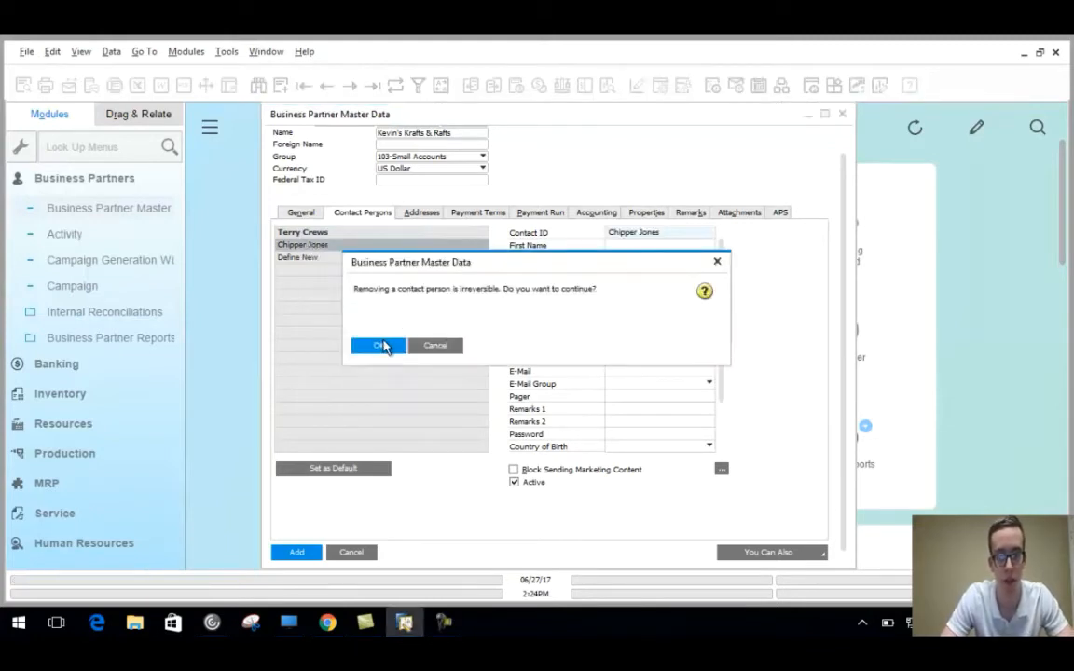
pyautogui.click(380, 346)
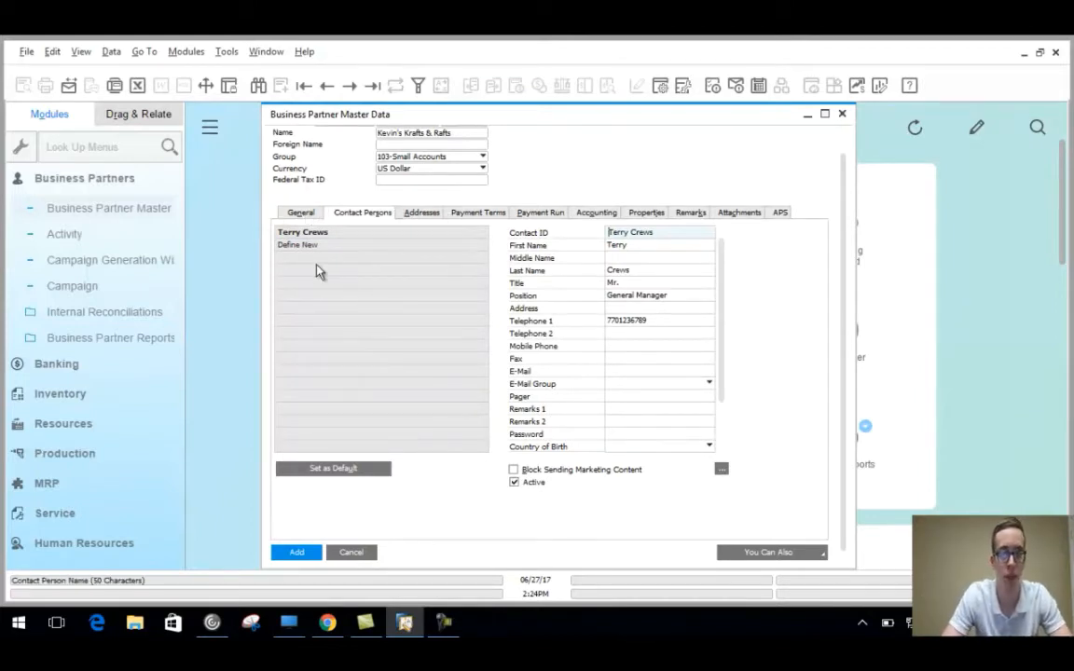
pyautogui.click(422, 214)
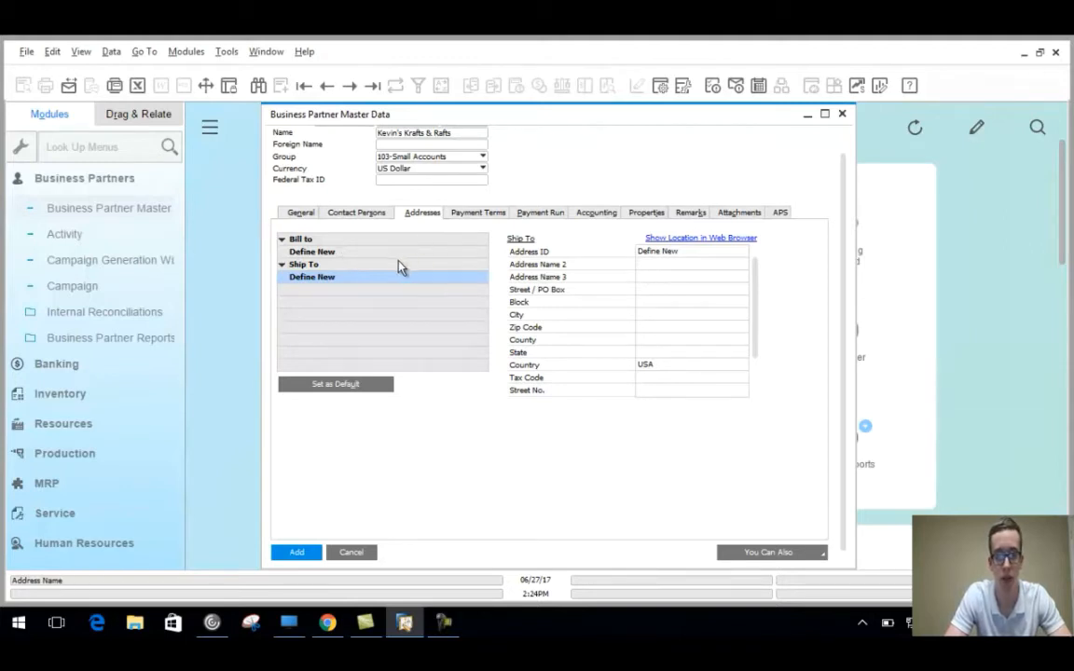
pyautogui.click(353, 254)
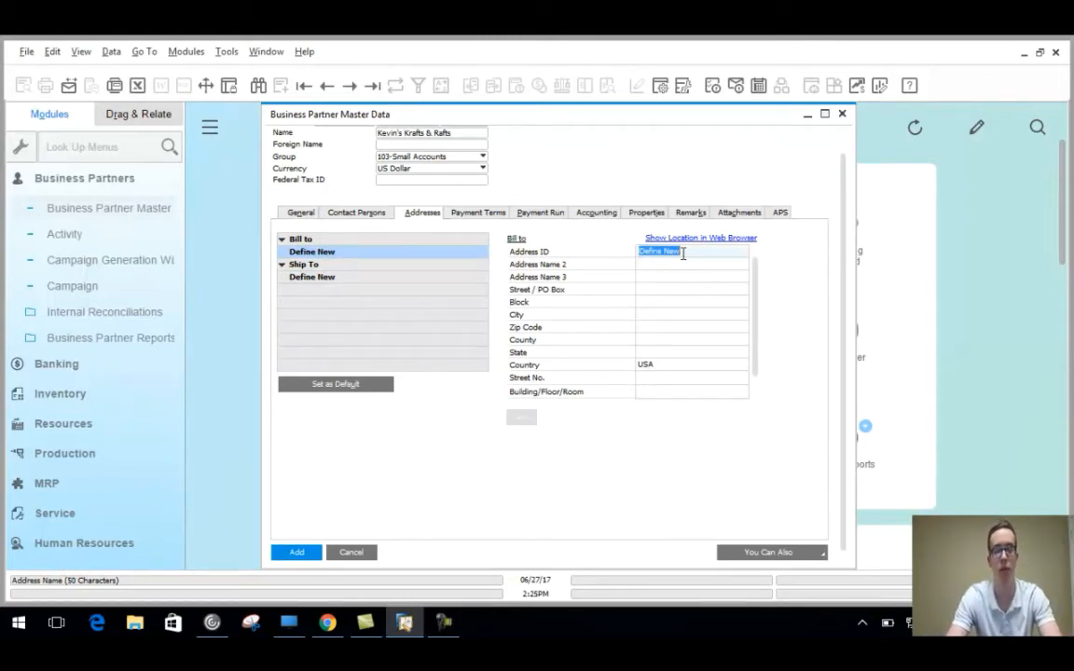
pyautogui.write('Main')
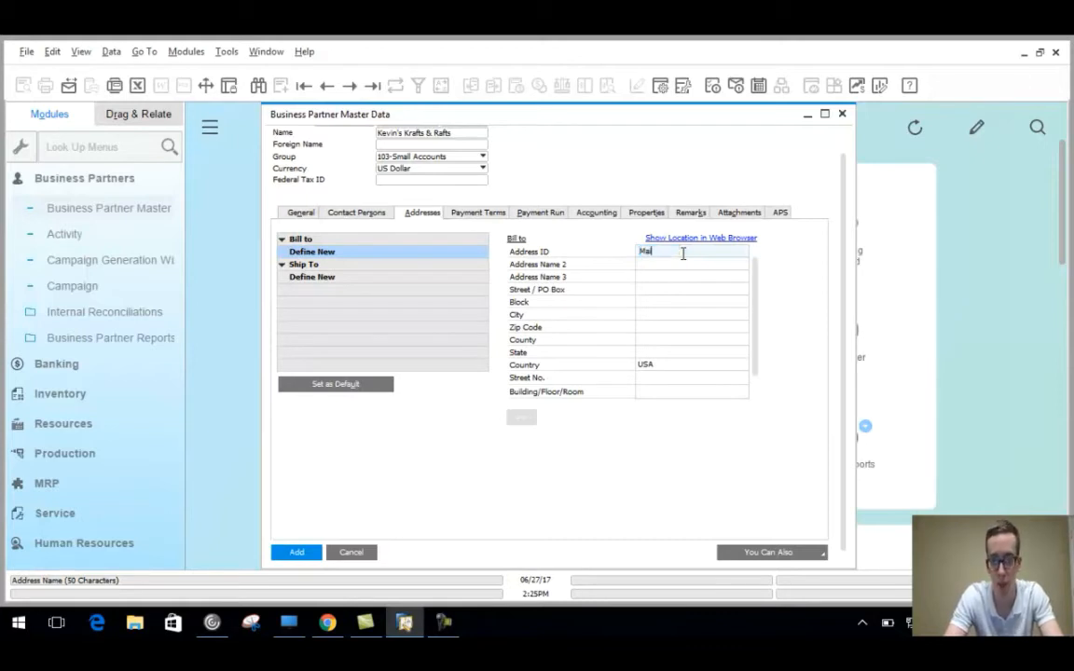
pyautogui.click(664, 289)
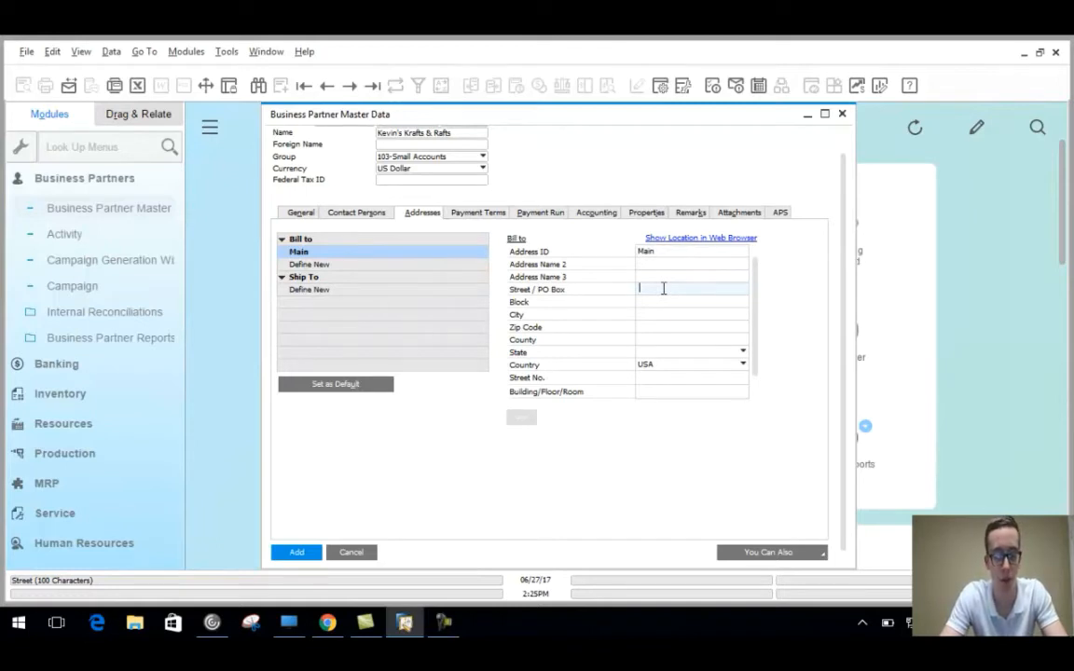
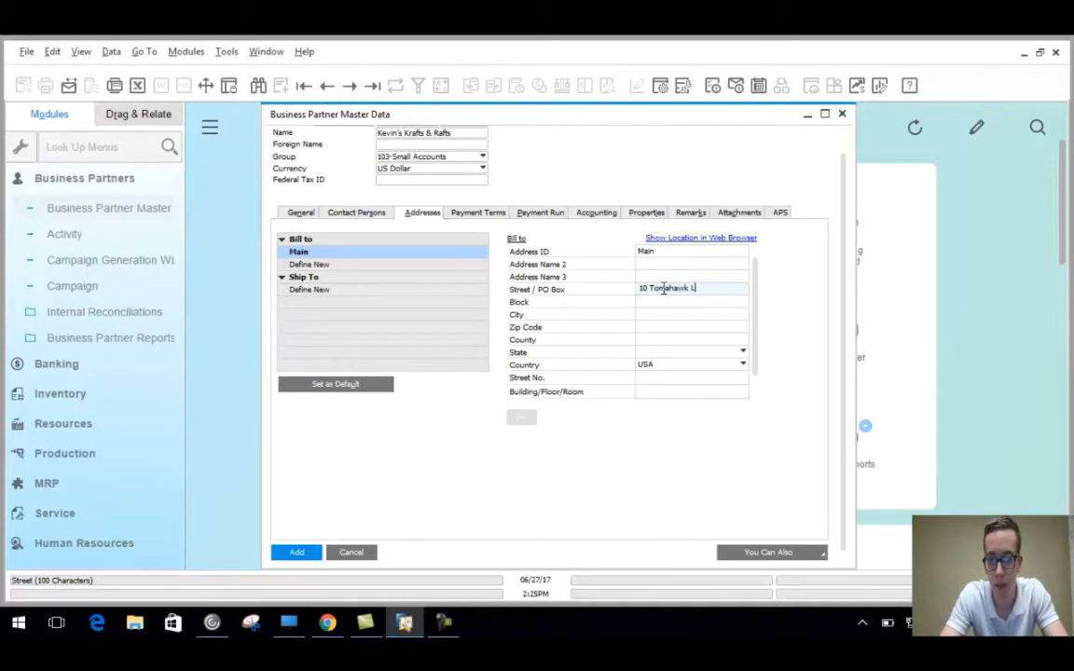
pyautogui.press('Tab')
pyautogui.press('Tab')
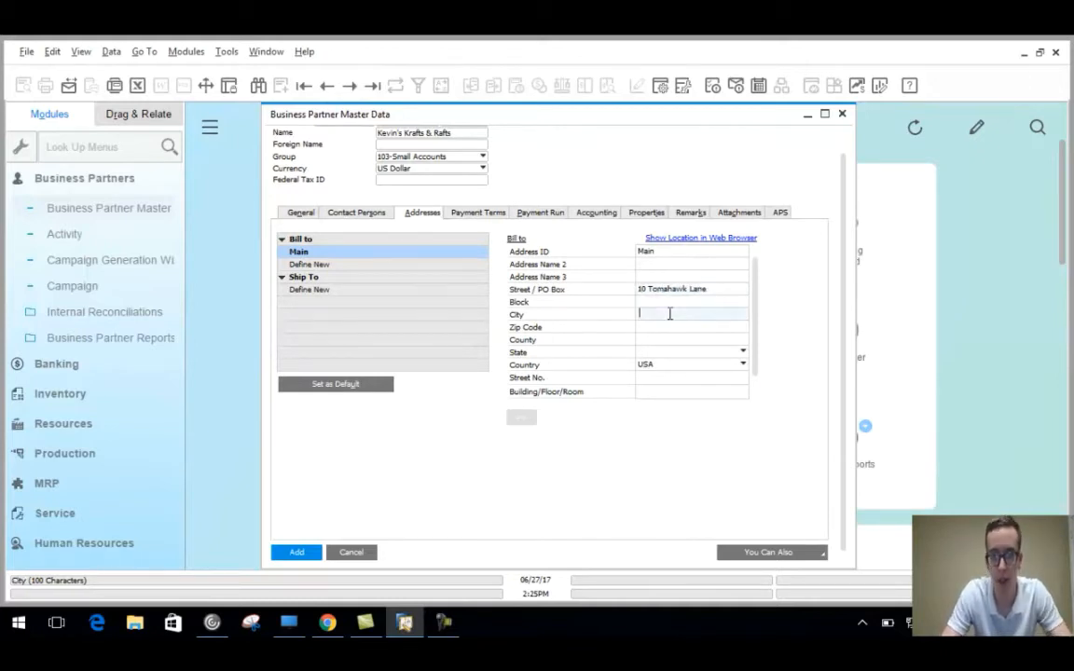
pyautogui.write('Atlanta')
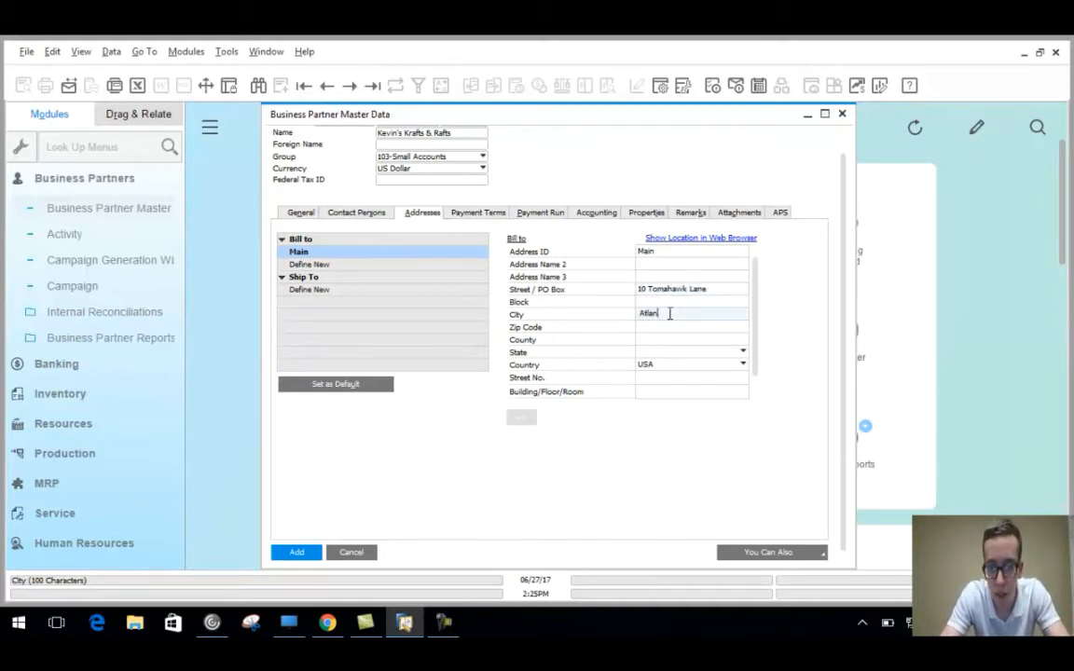
# Add zip code 30339, county Cobb and state Georgia to the Main bill-to address.
pyautogui.click(673, 326)
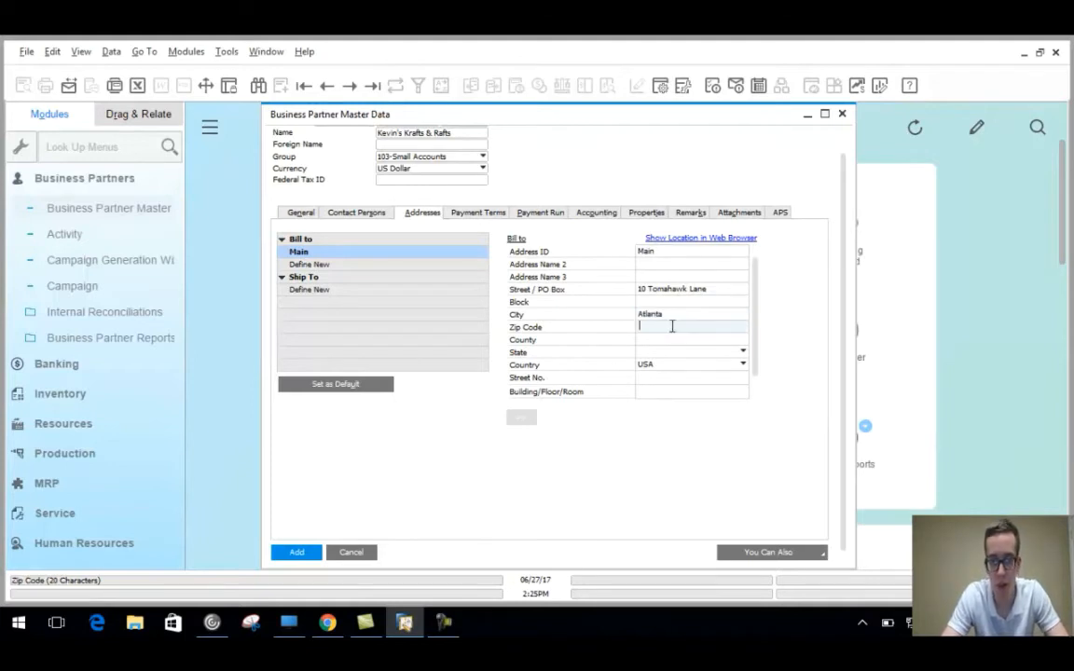
pyautogui.write('30339')
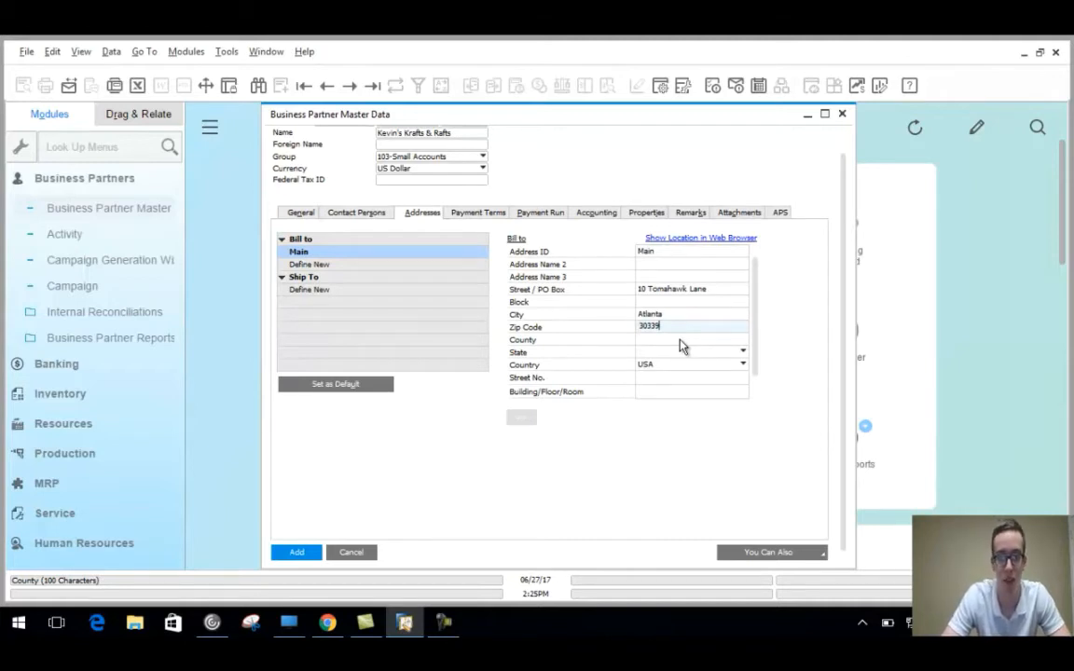
pyautogui.click(680, 339)
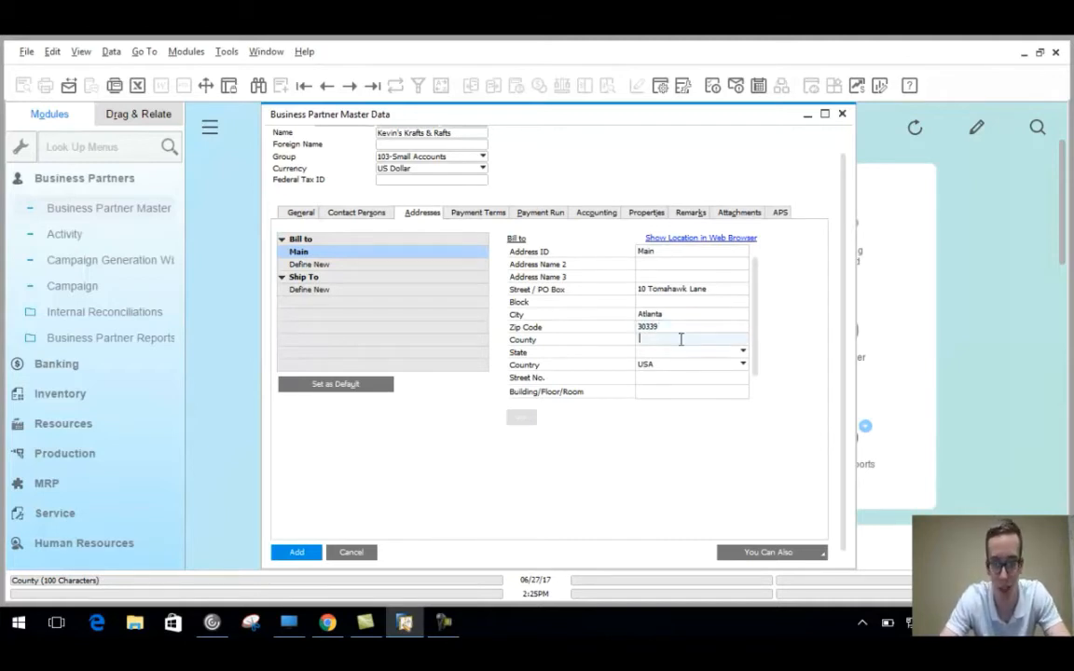
pyautogui.write('Cobb')
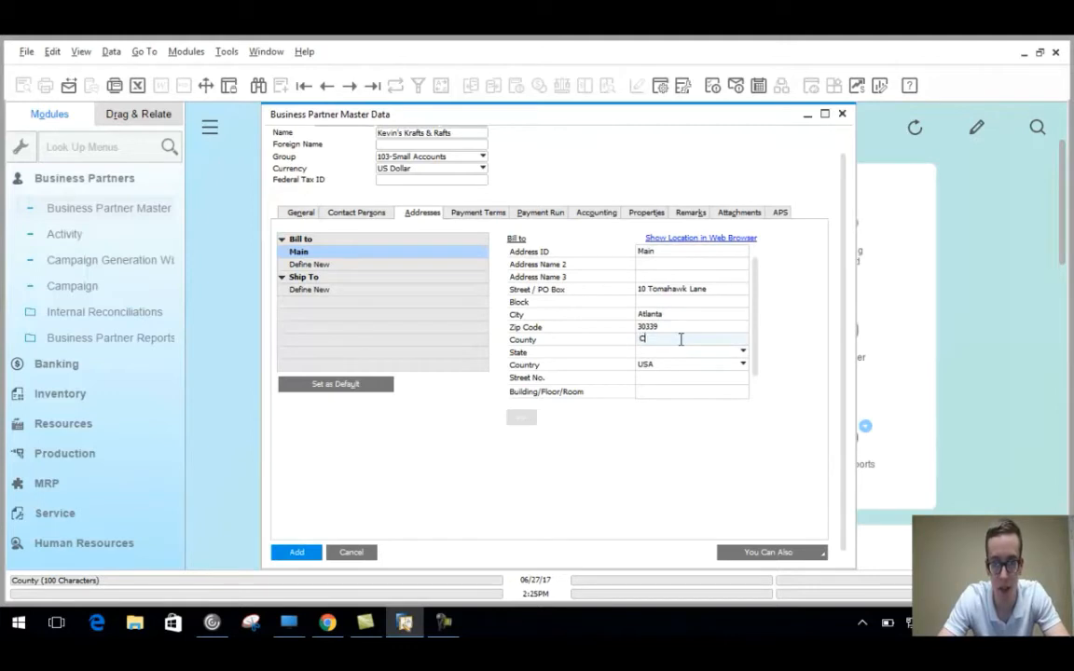
pyautogui.click(739, 352)
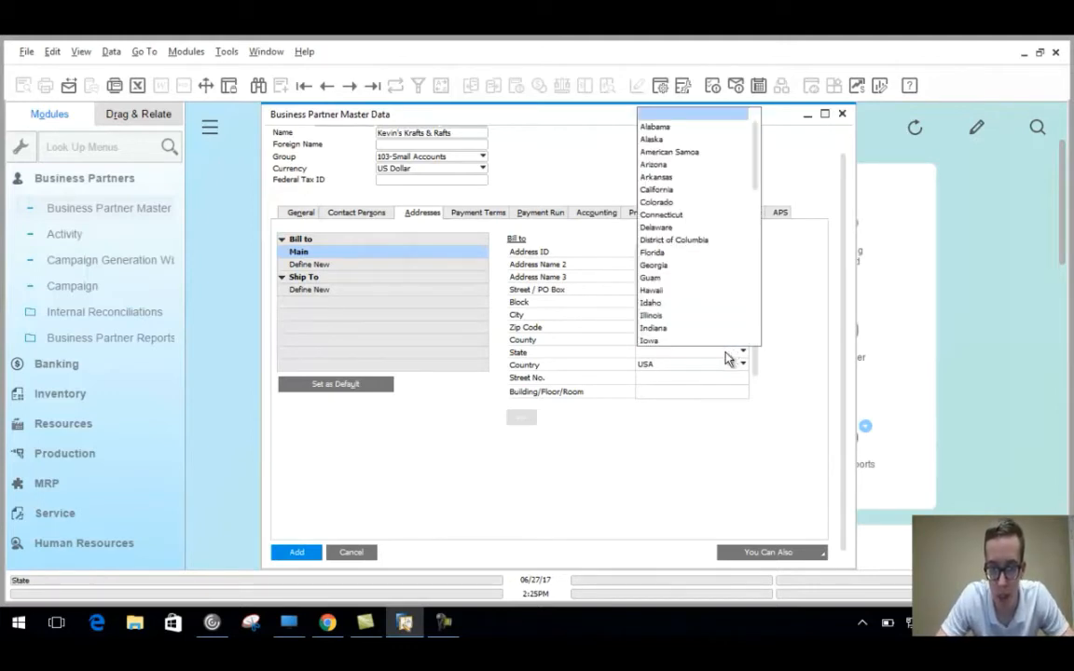
pyautogui.click(690, 267)
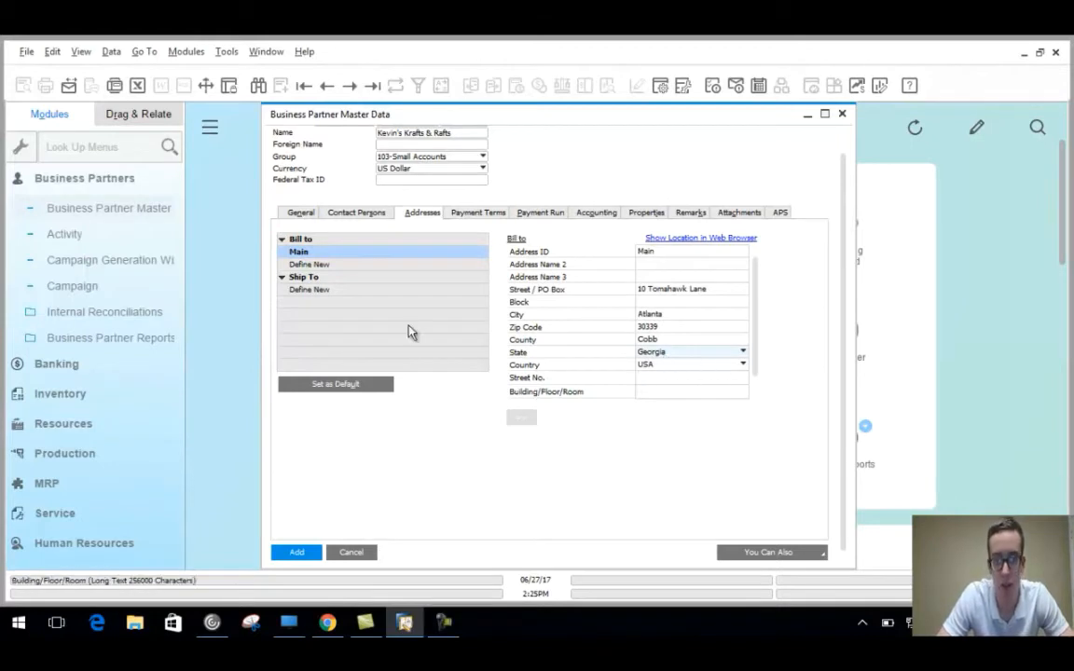
pyautogui.click(333, 290)
pyautogui.click(335, 256)
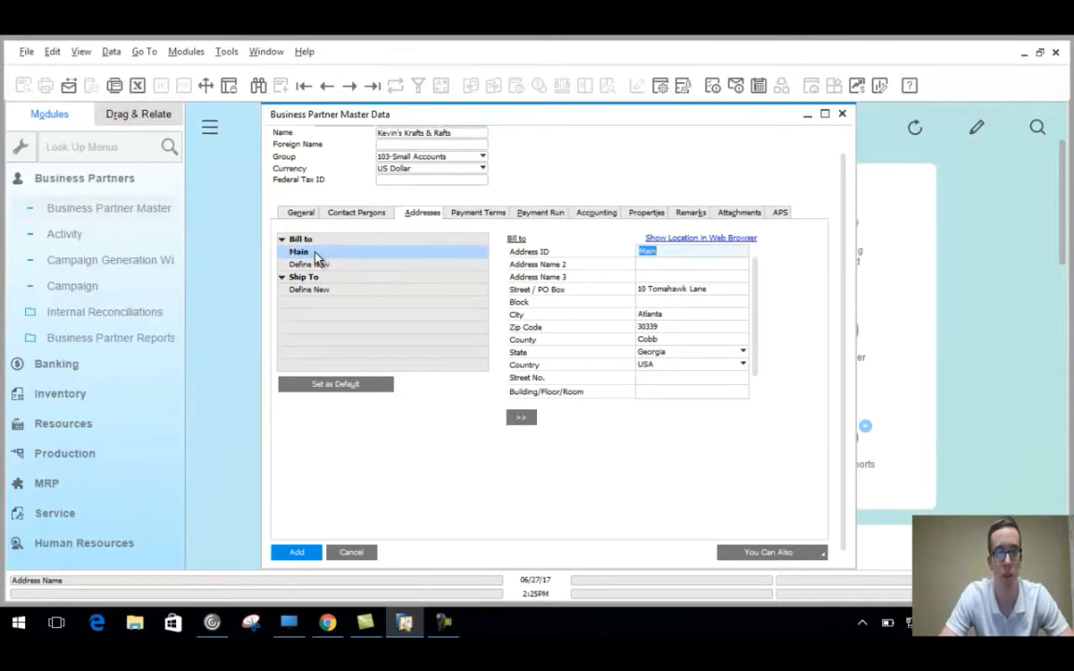
# Copy Main into a default ship-to address and assign it tax code GA.
pyautogui.click(533, 424)
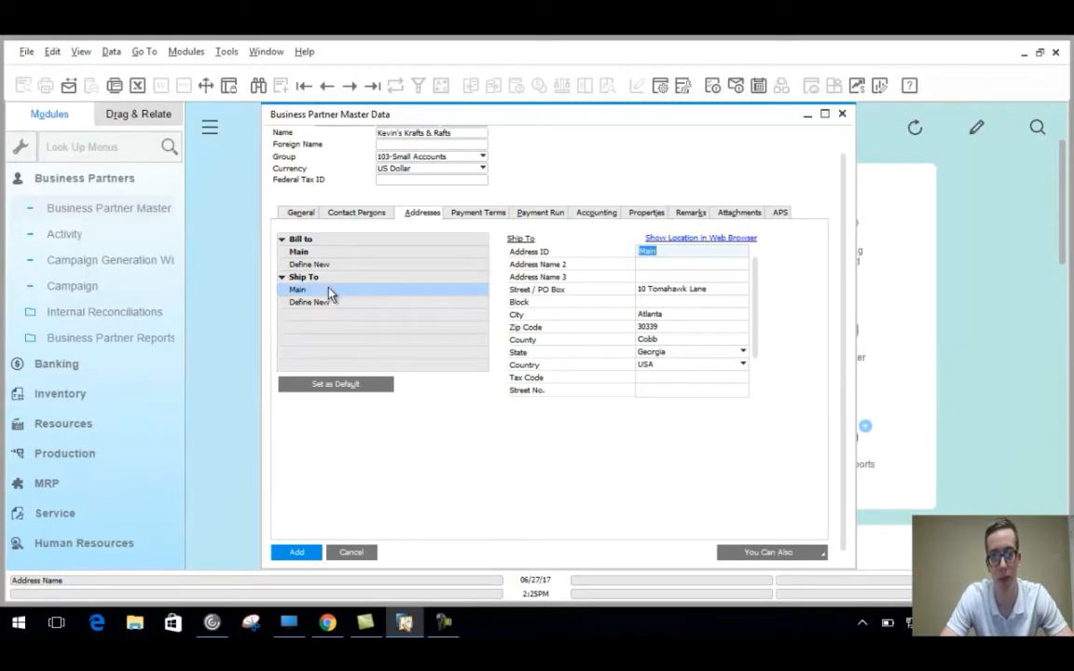
pyautogui.click(336, 383)
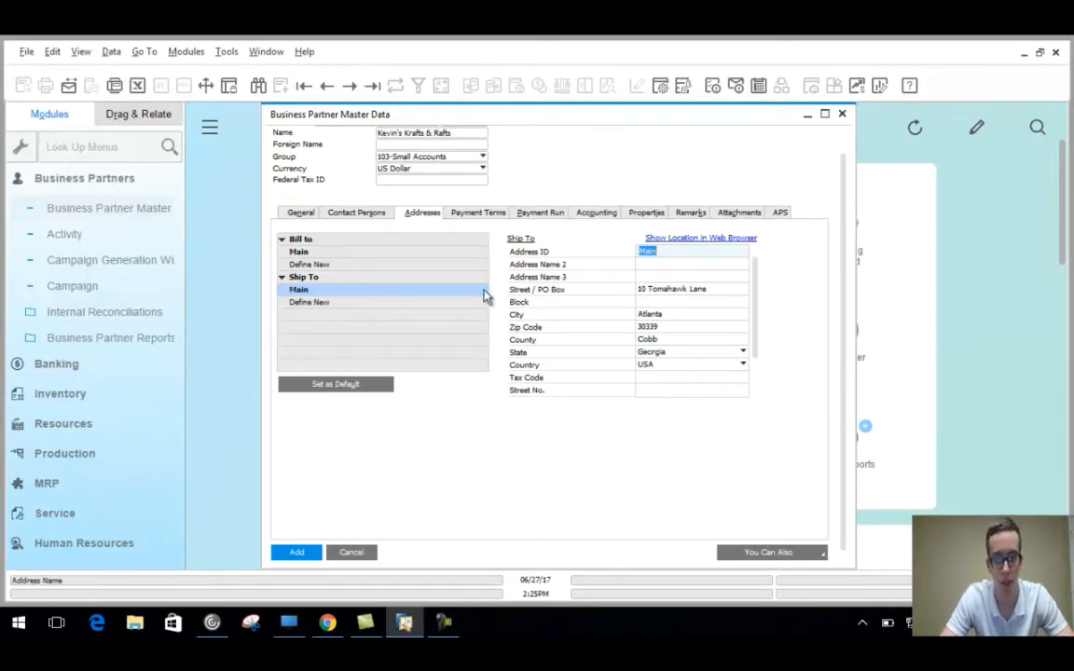
pyautogui.click(656, 382)
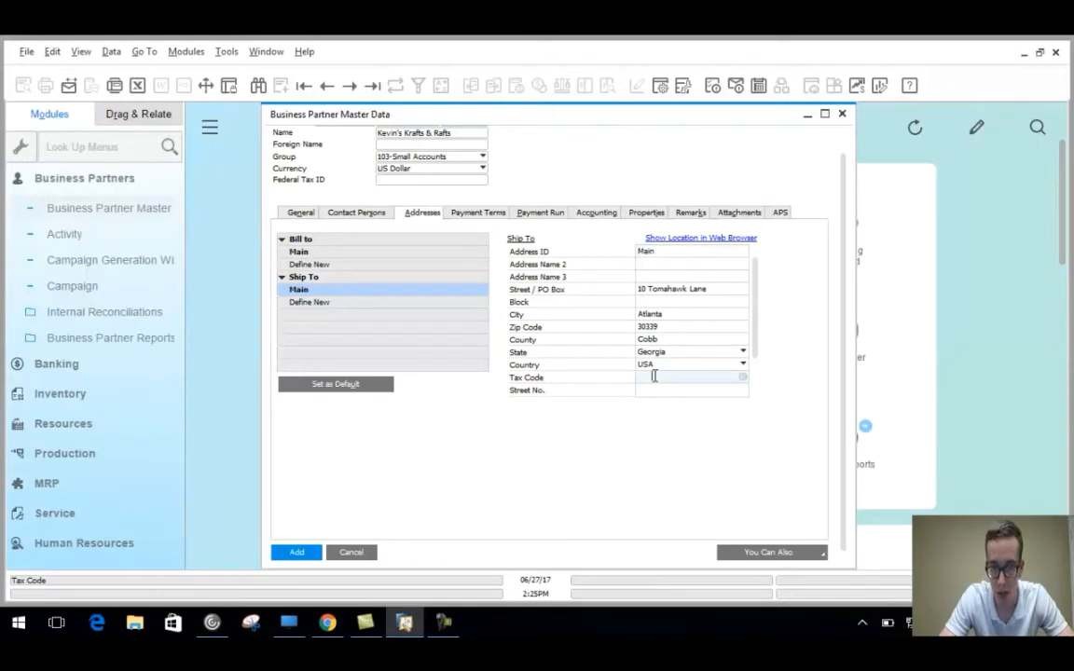
pyautogui.click(743, 382)
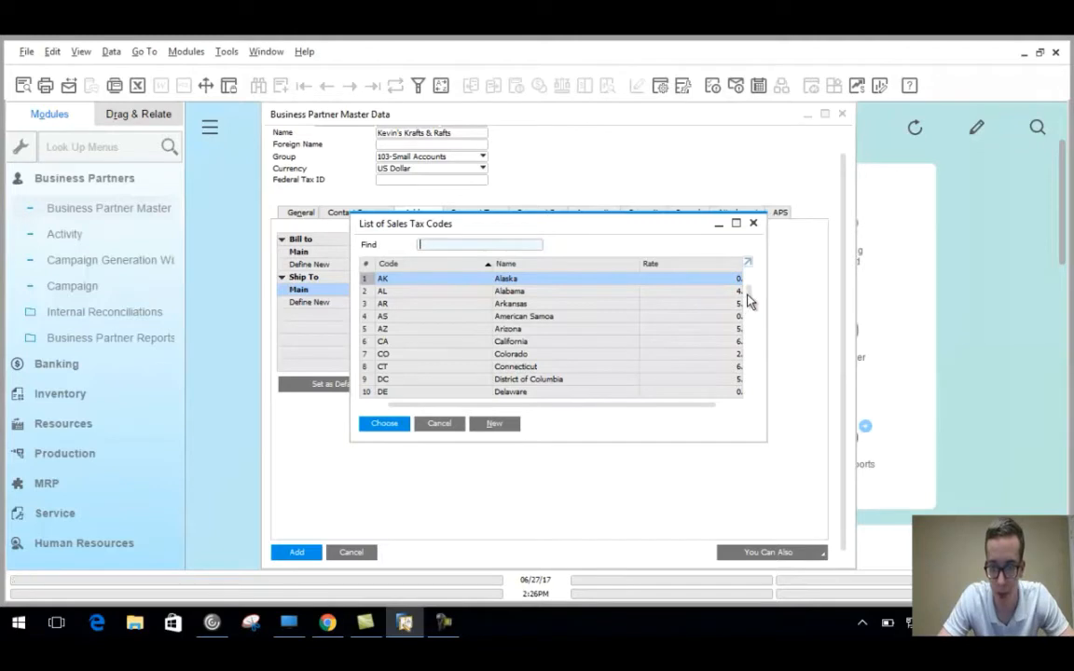
pyautogui.moveTo(749, 300); pyautogui.dragTo(751, 315)
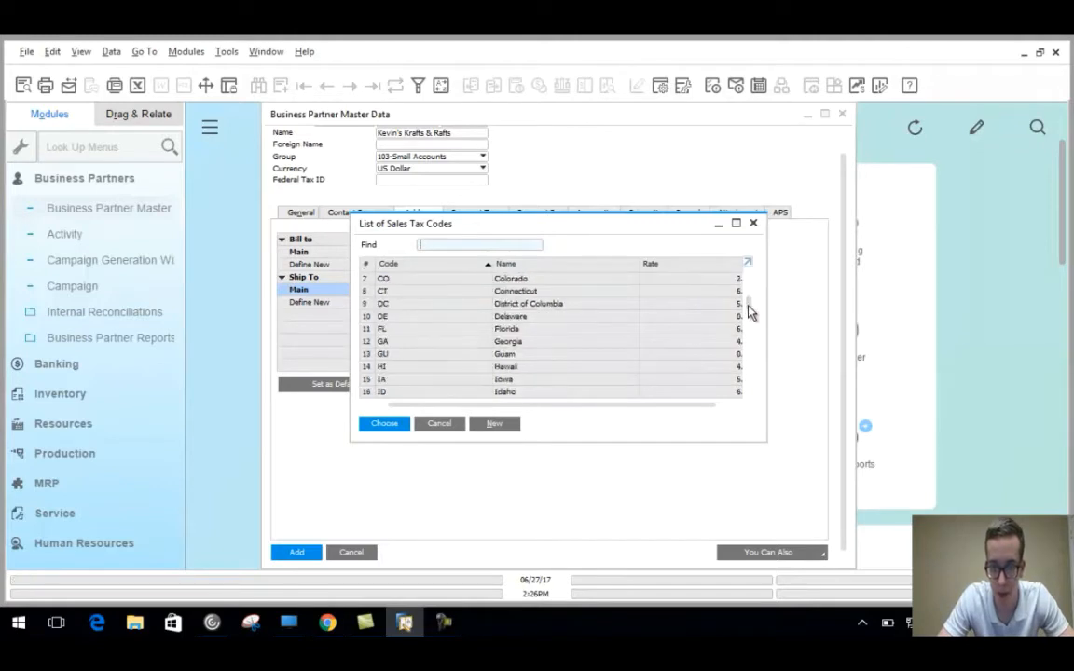
pyautogui.click(418, 343)
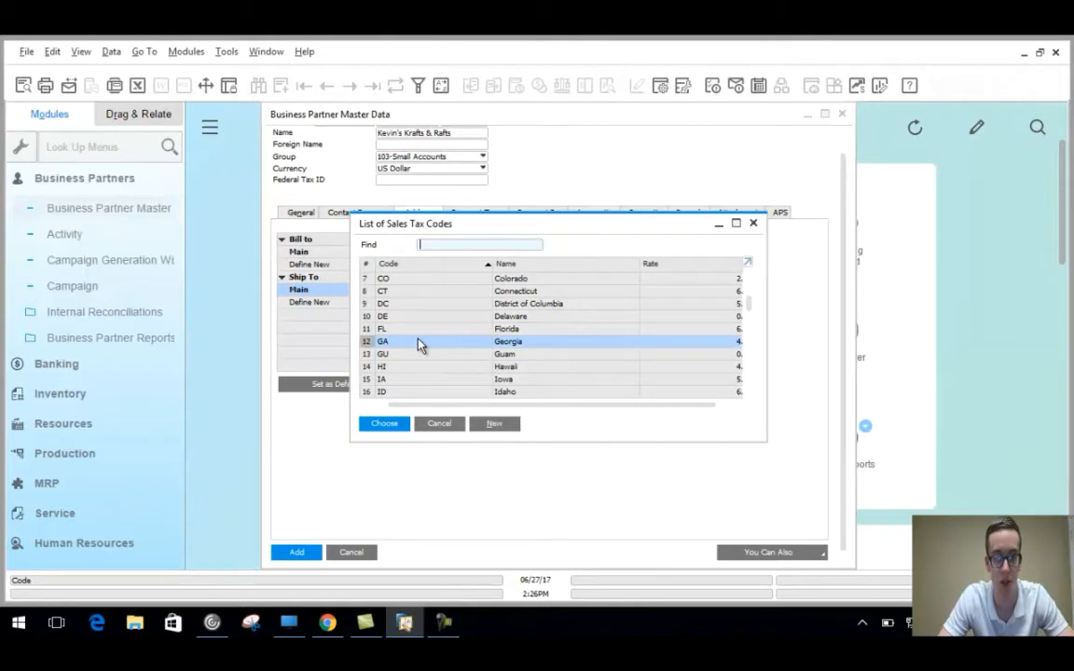
pyautogui.click(384, 424)
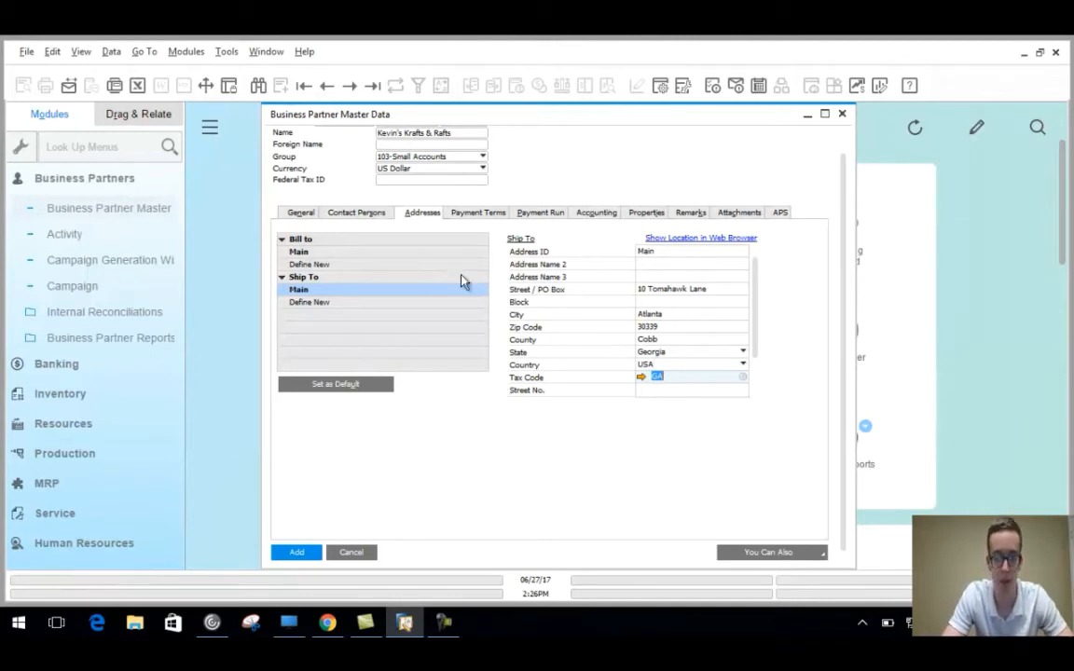
# Enter a 10000 credit limit under Payment Terms, then view the Payment Run bank settings.
pyautogui.click(484, 214)
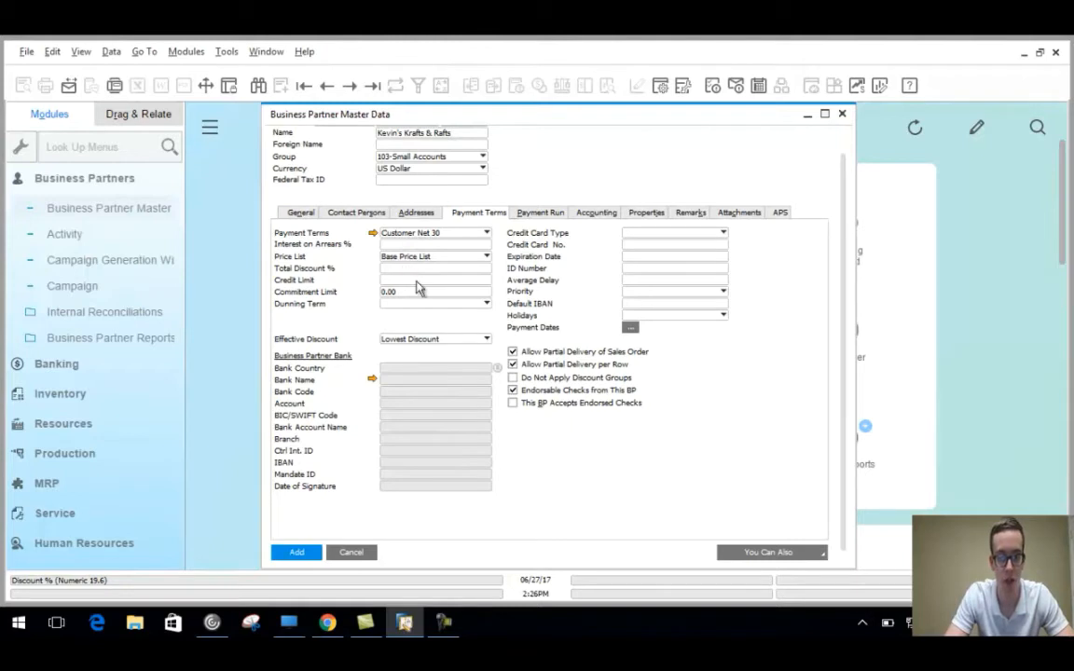
pyautogui.click(410, 281)
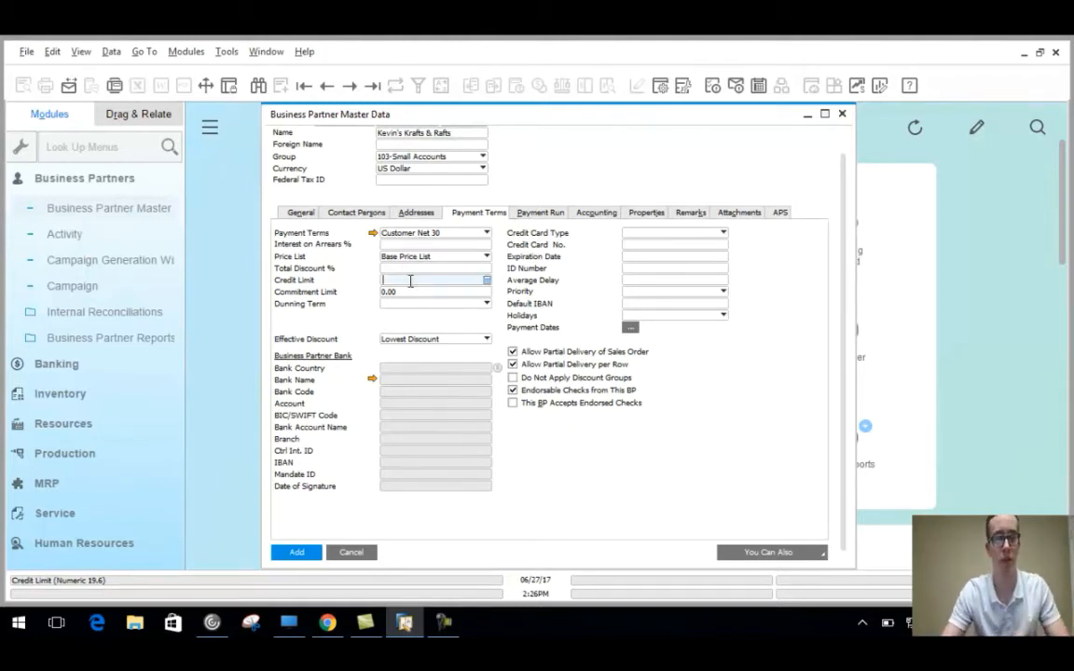
pyautogui.write('10000')
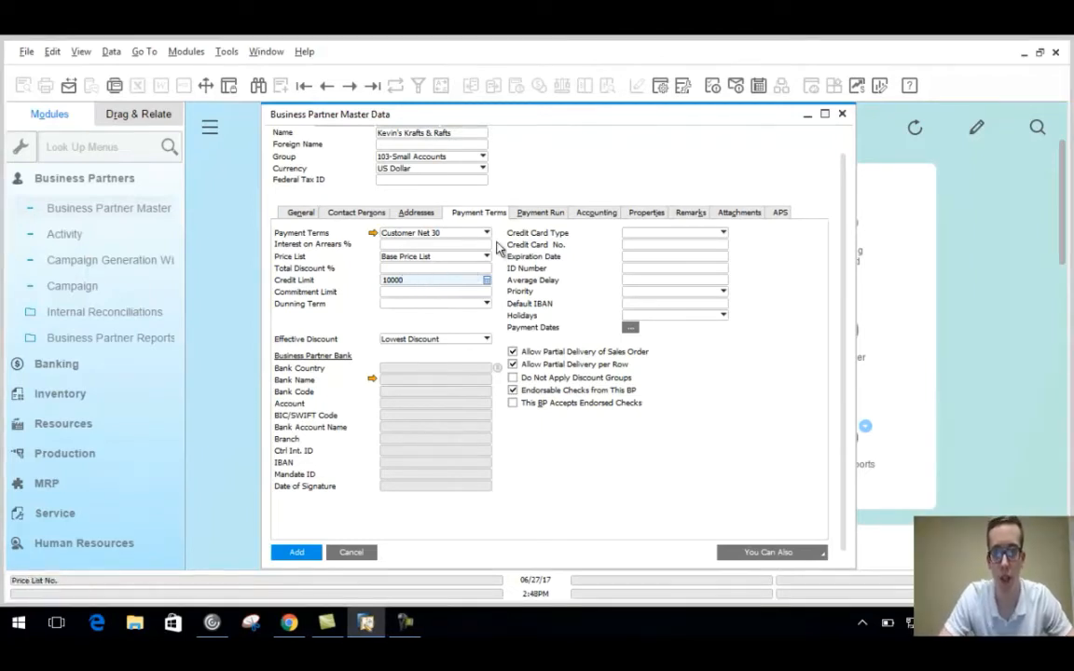
pyautogui.click(538, 214)
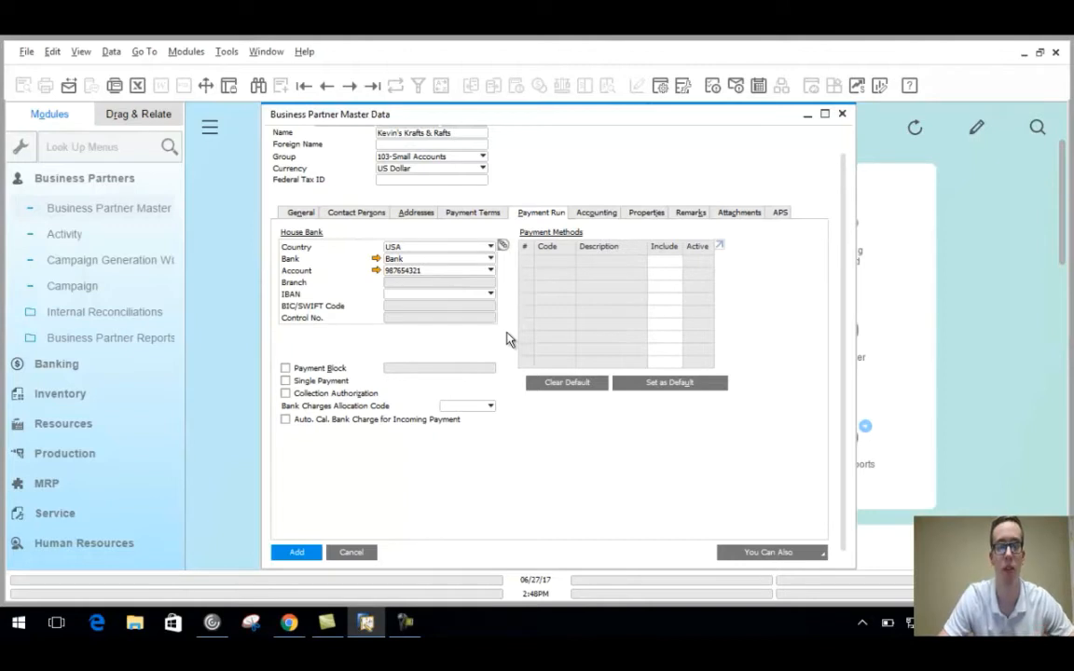
# Show the Accounting tab with control accounts 11000-000 and 24400-000.
pyautogui.click(603, 216)
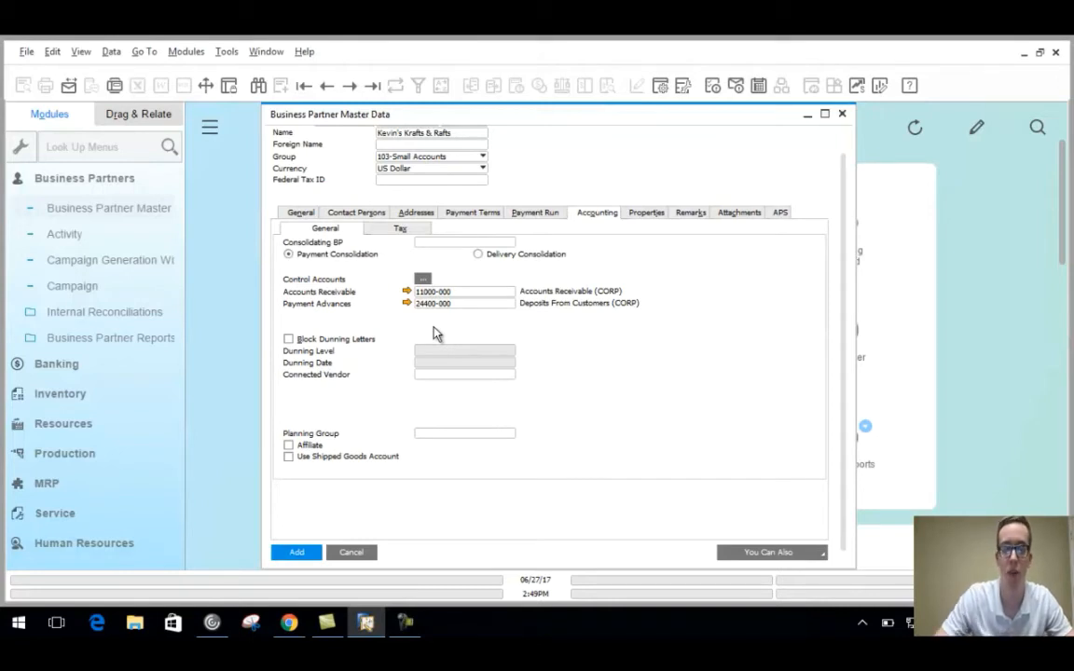
# Tick the Southeast and 1-10 Employees properties, then view the empty Remarks.
pyautogui.click(647, 212)
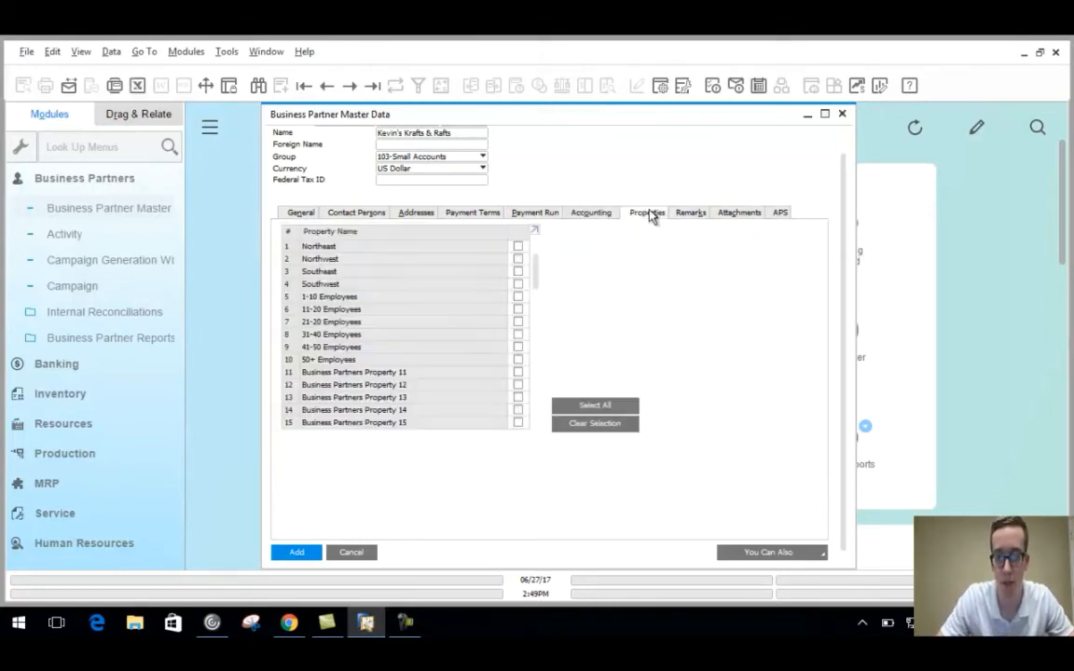
pyautogui.click(518, 274)
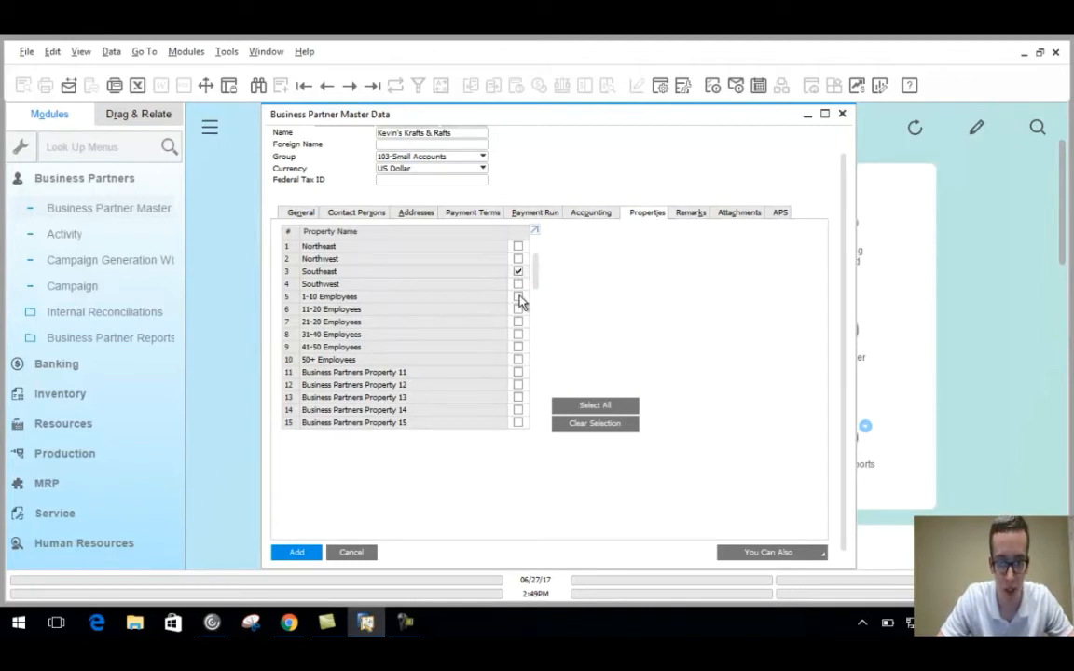
pyautogui.click(518, 297)
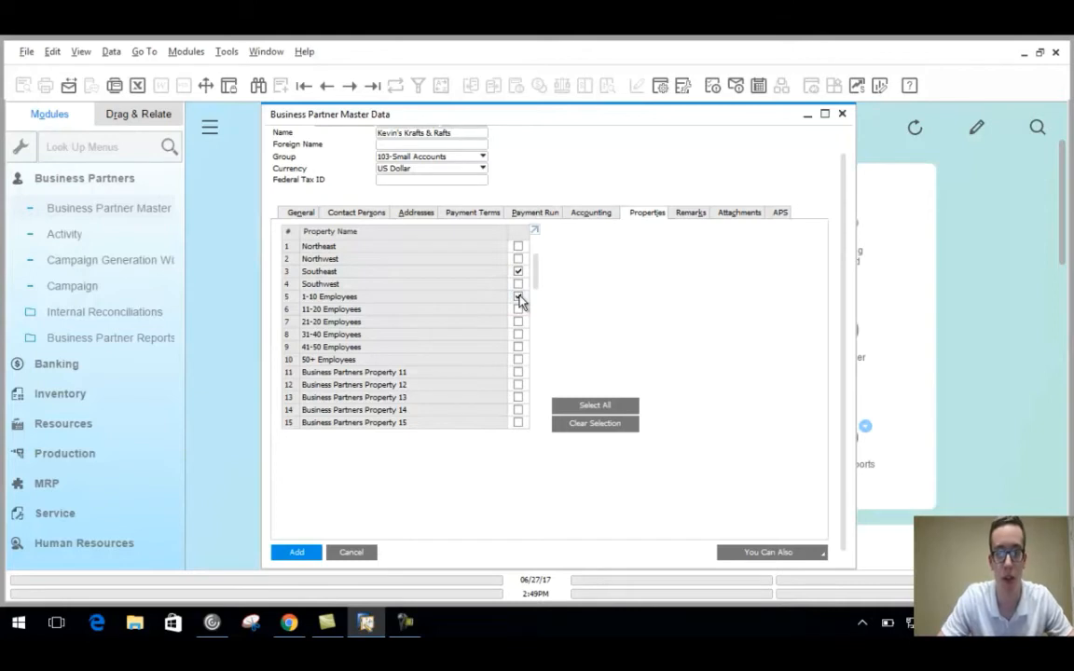
pyautogui.click(691, 214)
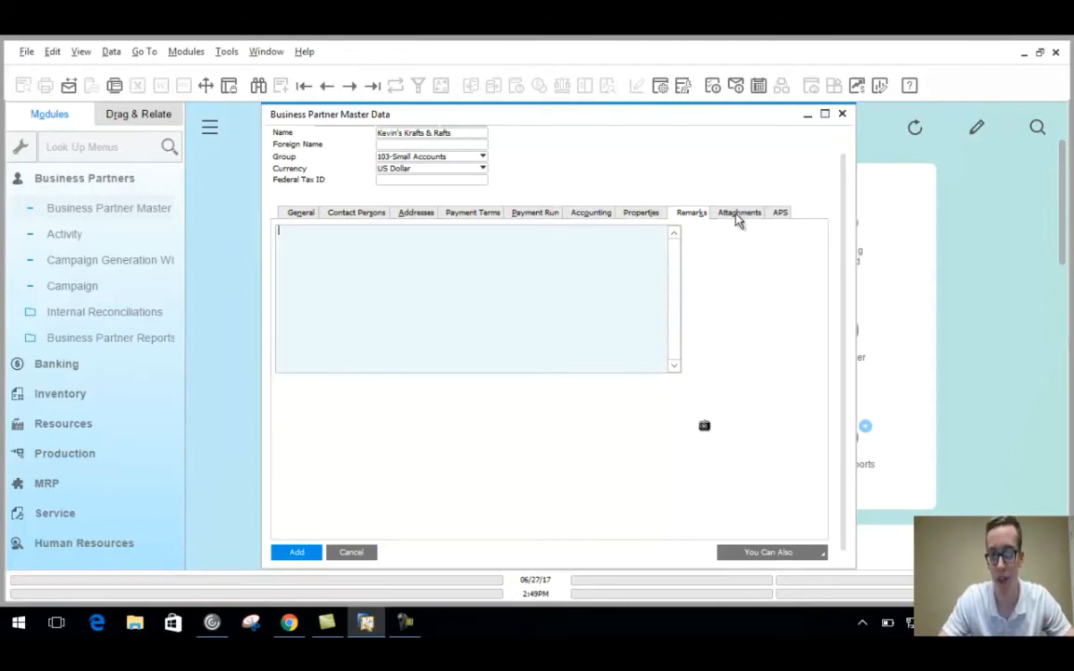
# Review Attachments and payment card details, add the customer record, and close it.
pyautogui.click(738, 213)
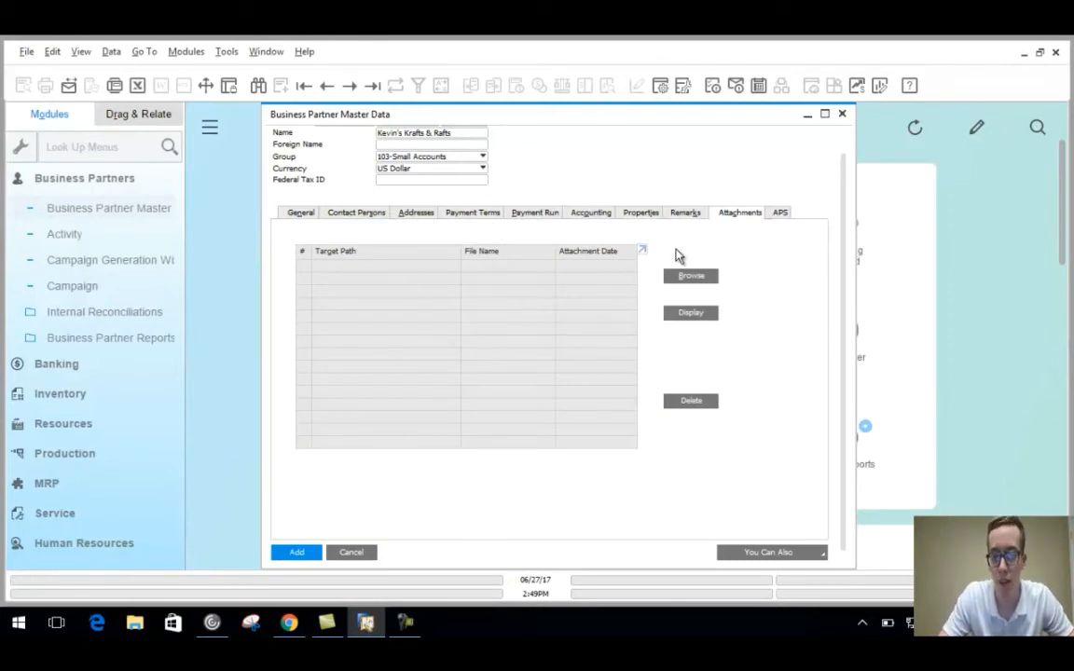
pyautogui.click(780, 213)
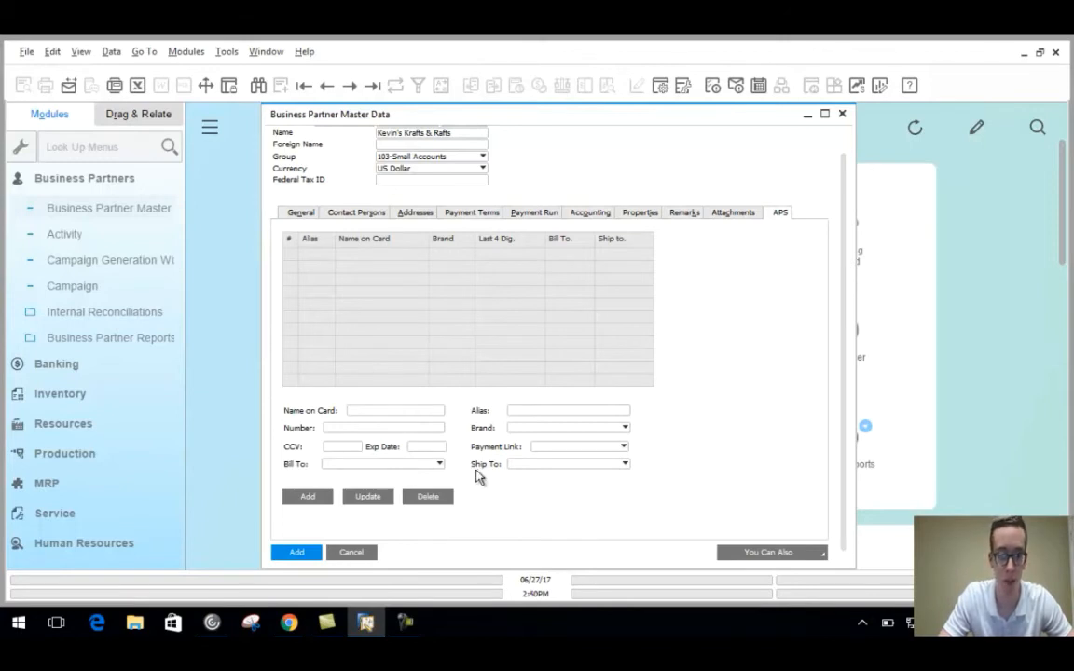
pyautogui.click(296, 553)
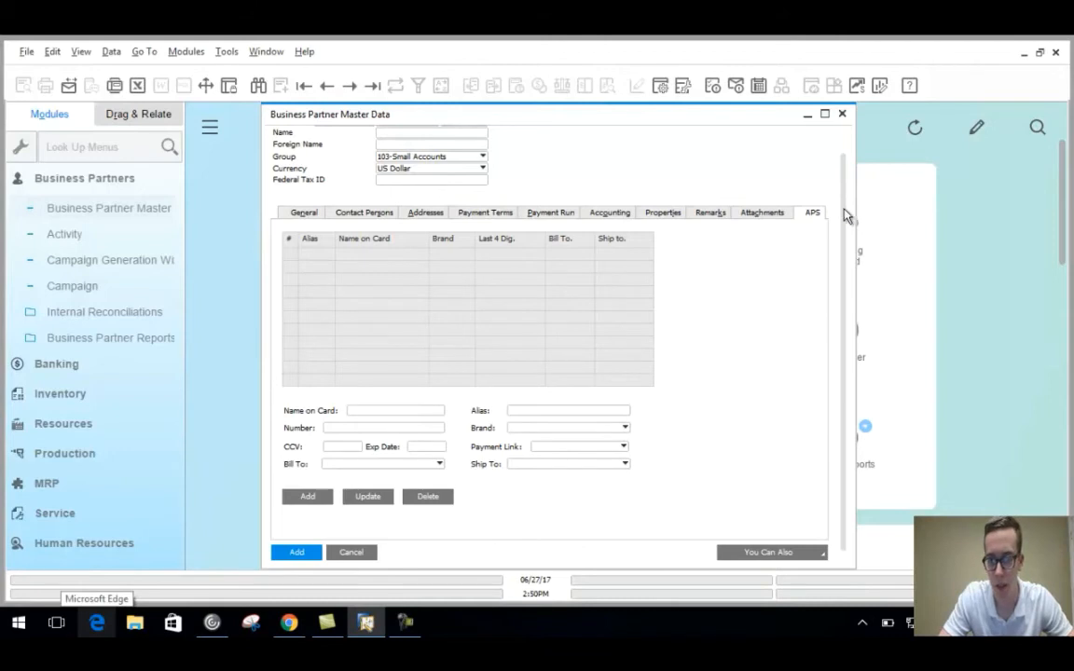
pyautogui.click(842, 114)
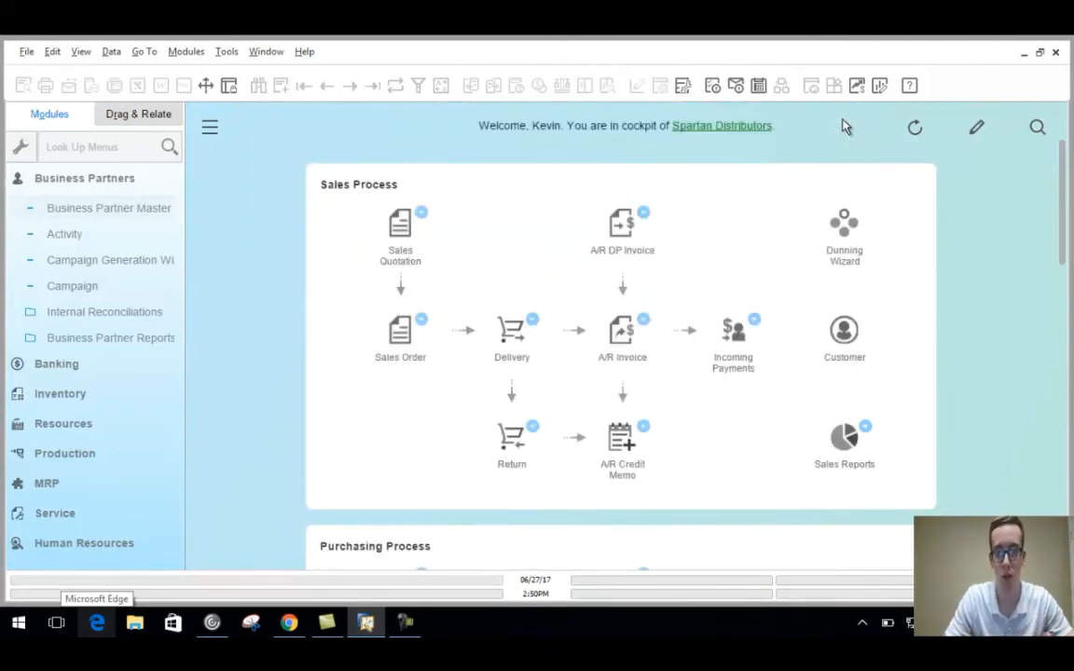
# Open a blank Sales Order from the Sales - A/R functions.
pyautogui.click(122, 178)
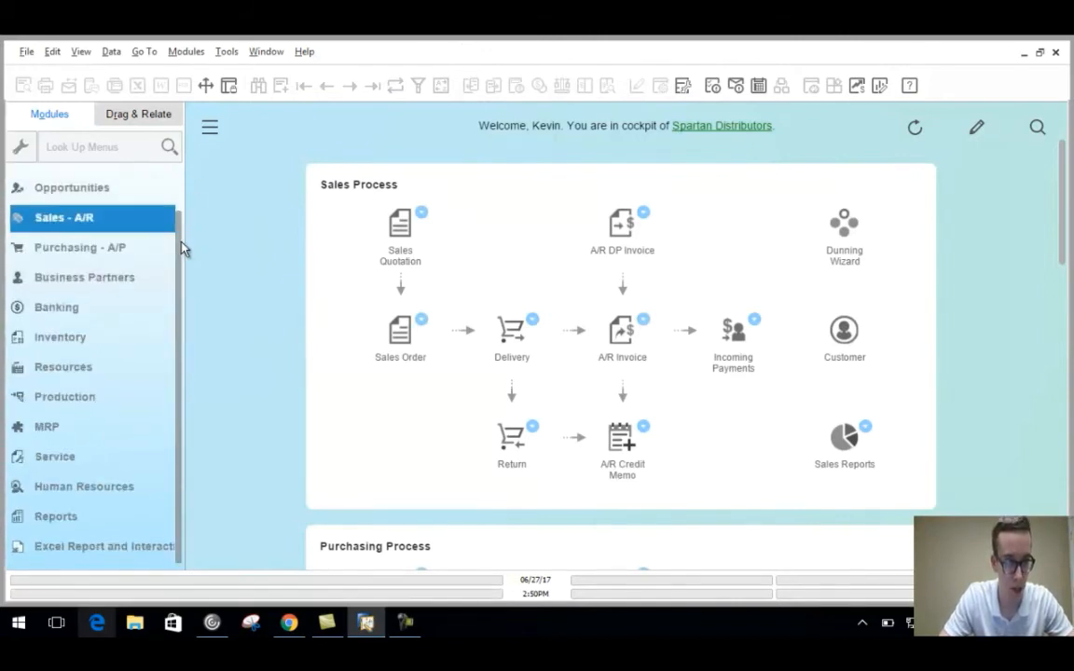
pyautogui.scroll(2, 177, 221)
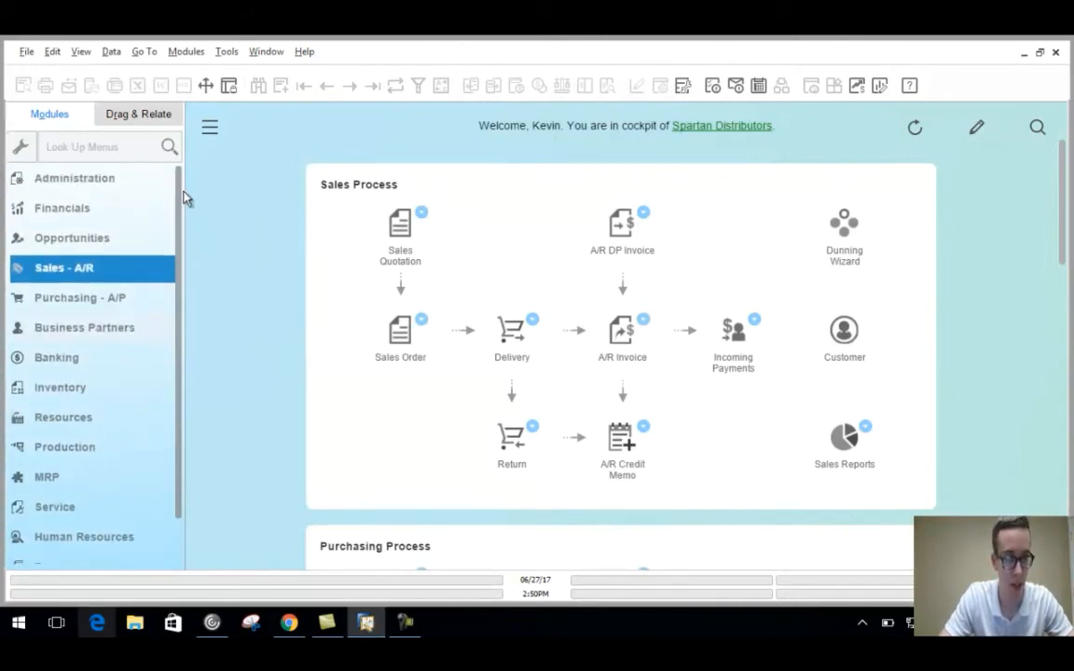
pyautogui.click(91, 270)
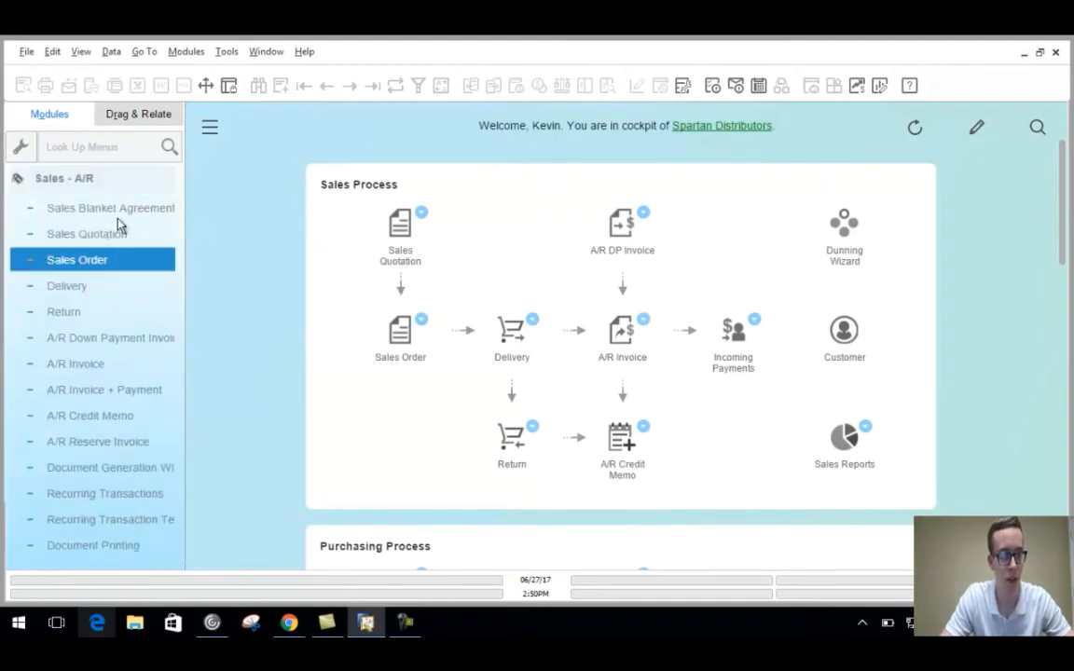
pyautogui.click(83, 269)
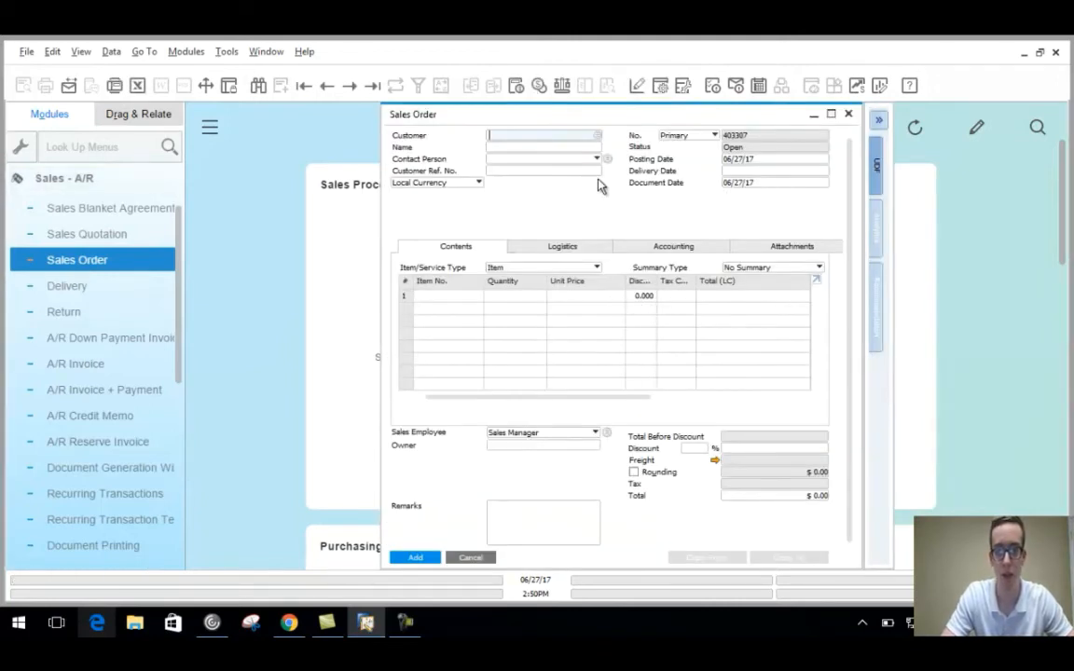
# Search the customer list by code and choose the new customer for the order.
pyautogui.click(598, 137)
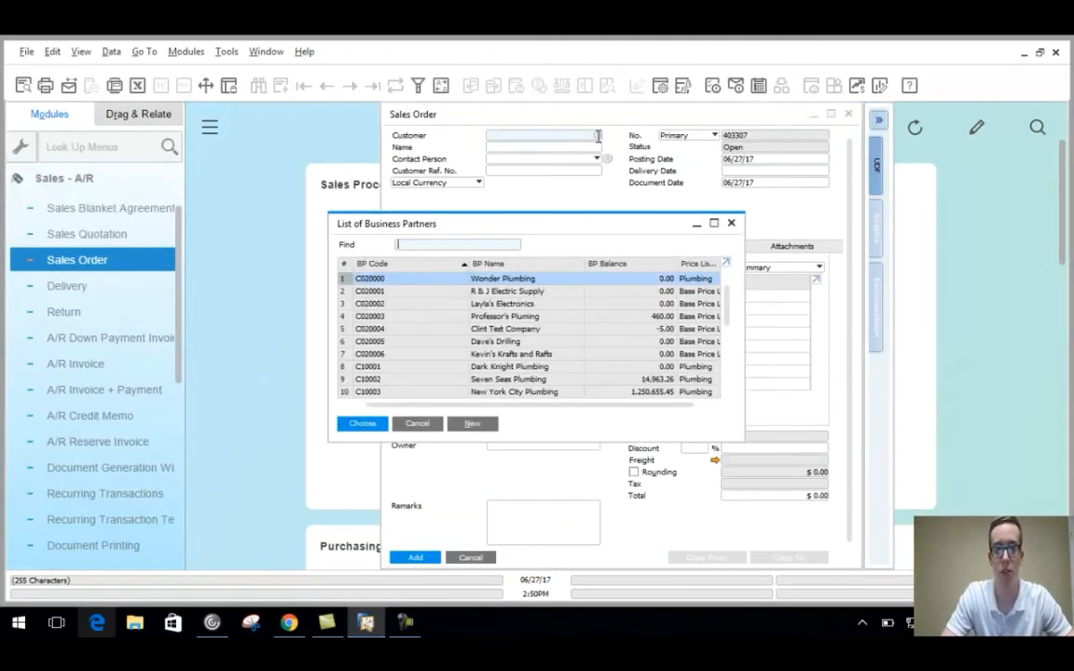
pyautogui.write('C20015')
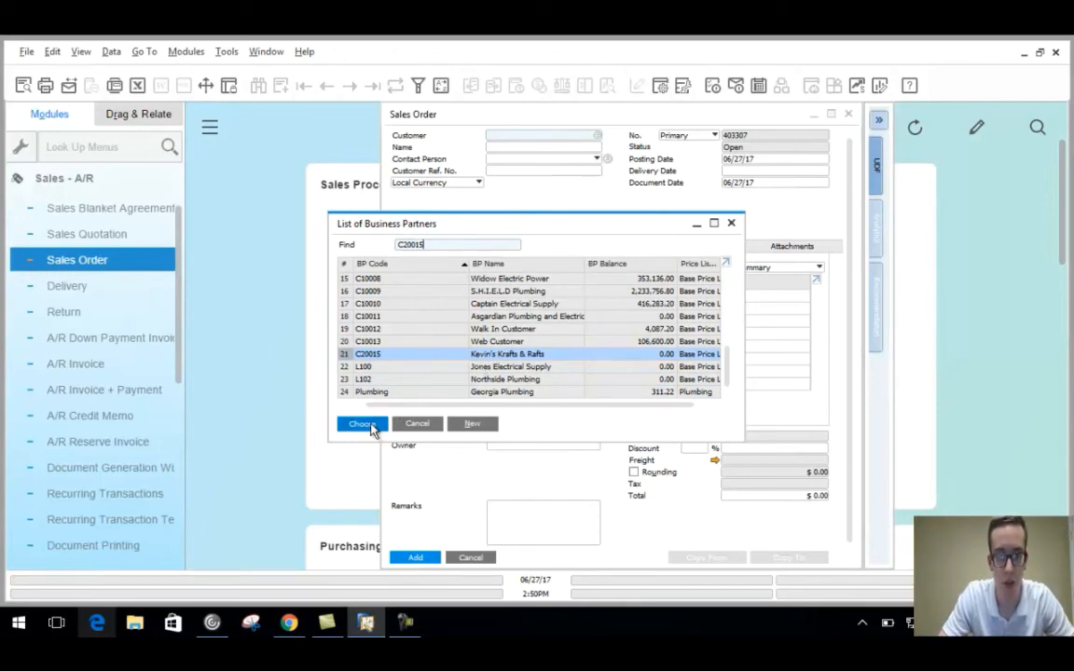
pyautogui.click(369, 427)
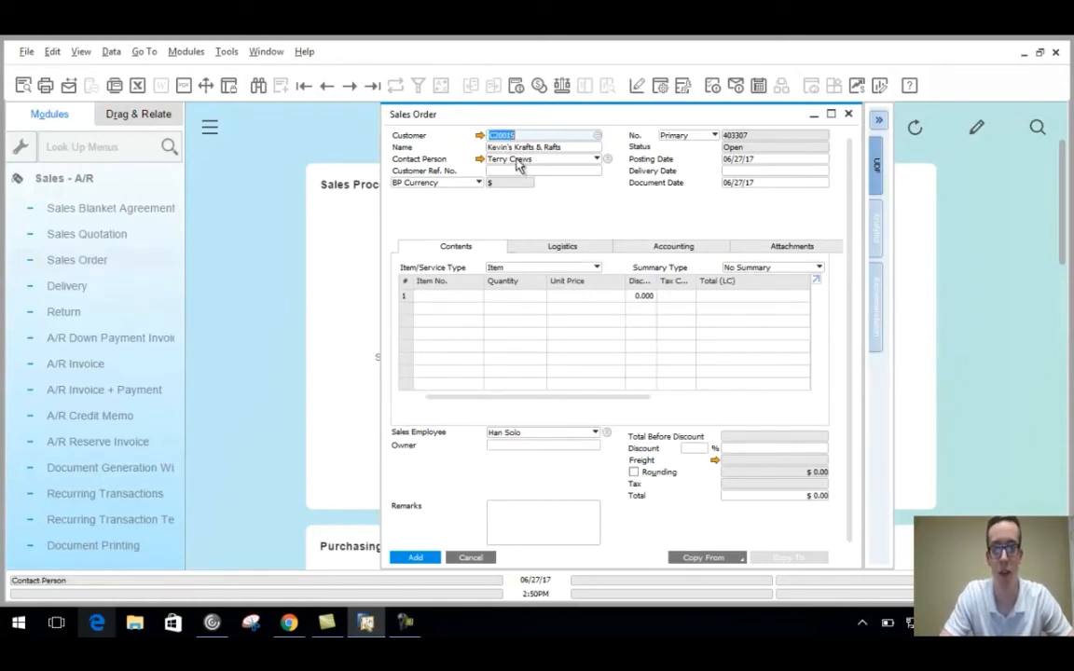
pyautogui.click(600, 161)
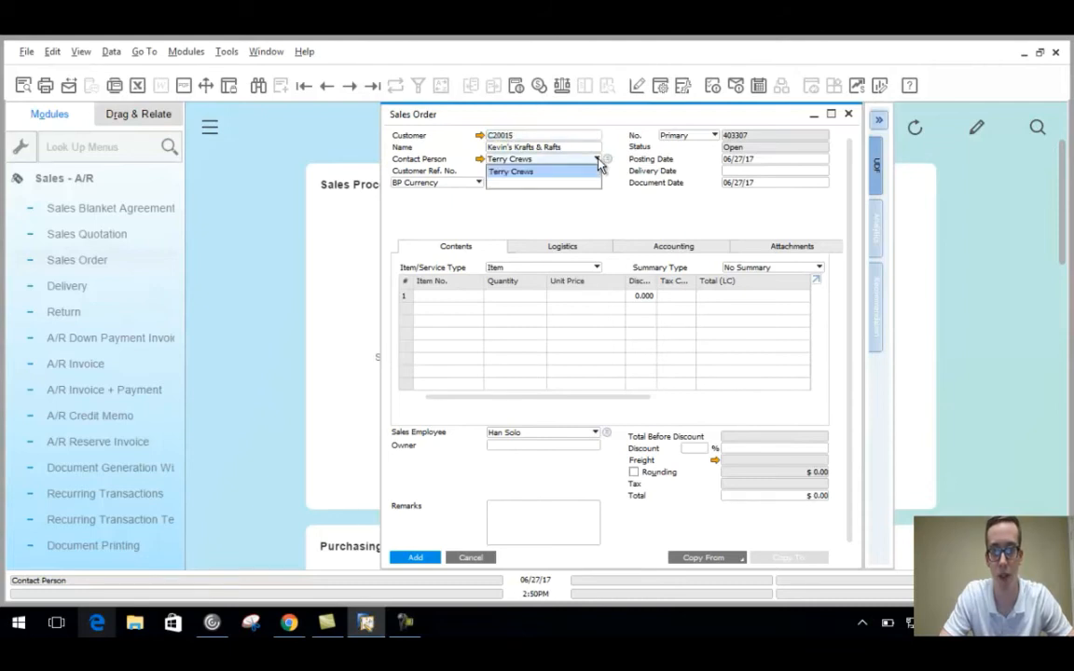
pyautogui.click(527, 171)
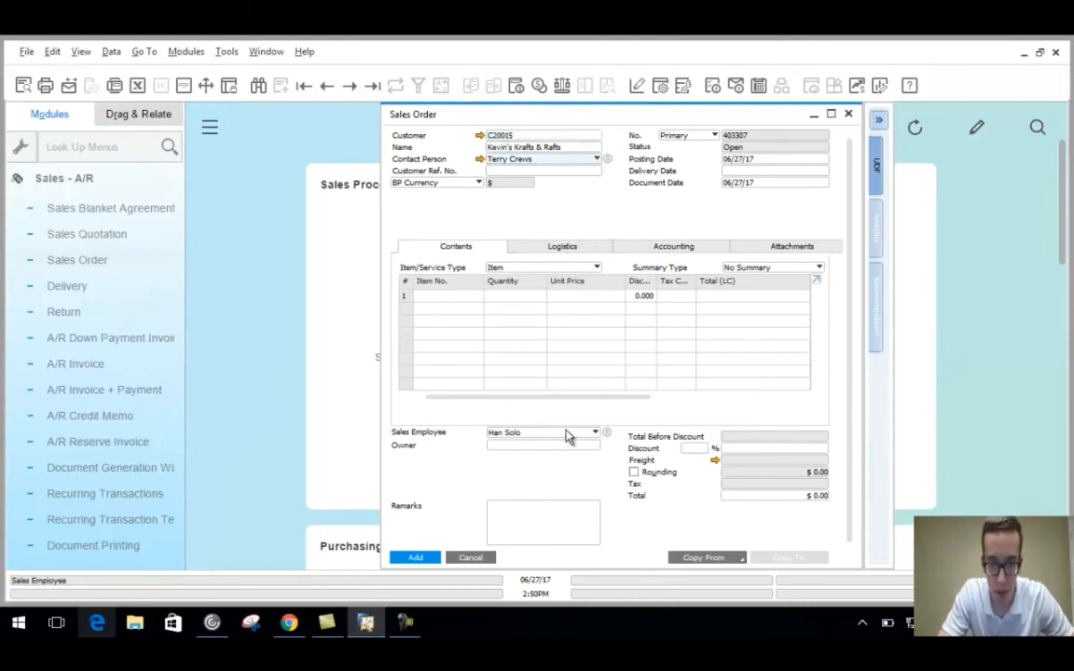
pyautogui.click(596, 434)
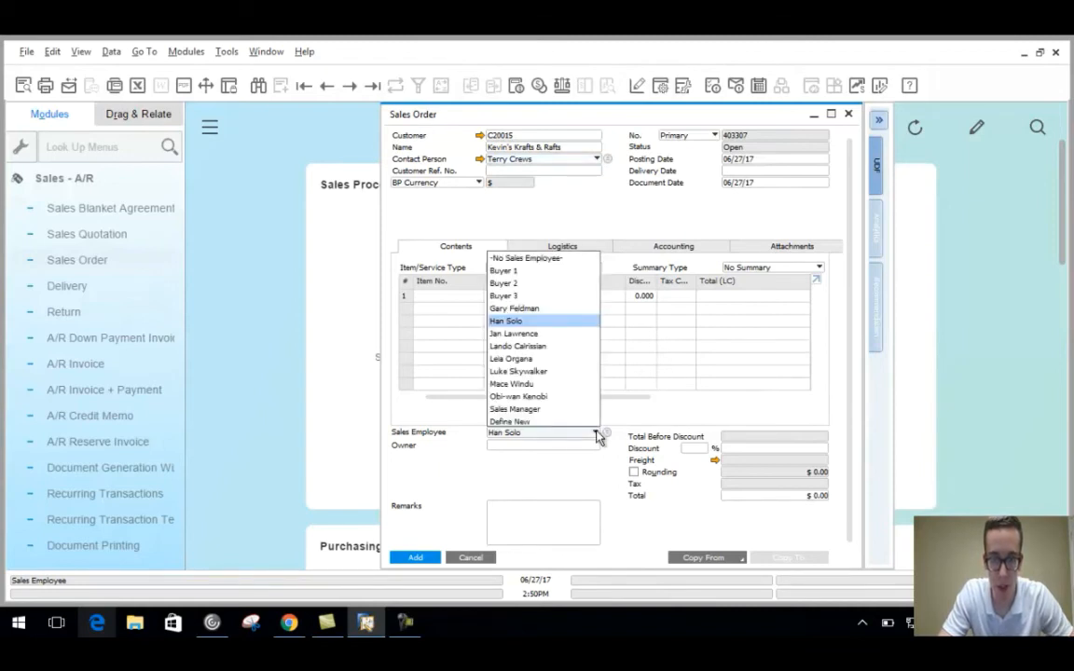
pyautogui.click(597, 435)
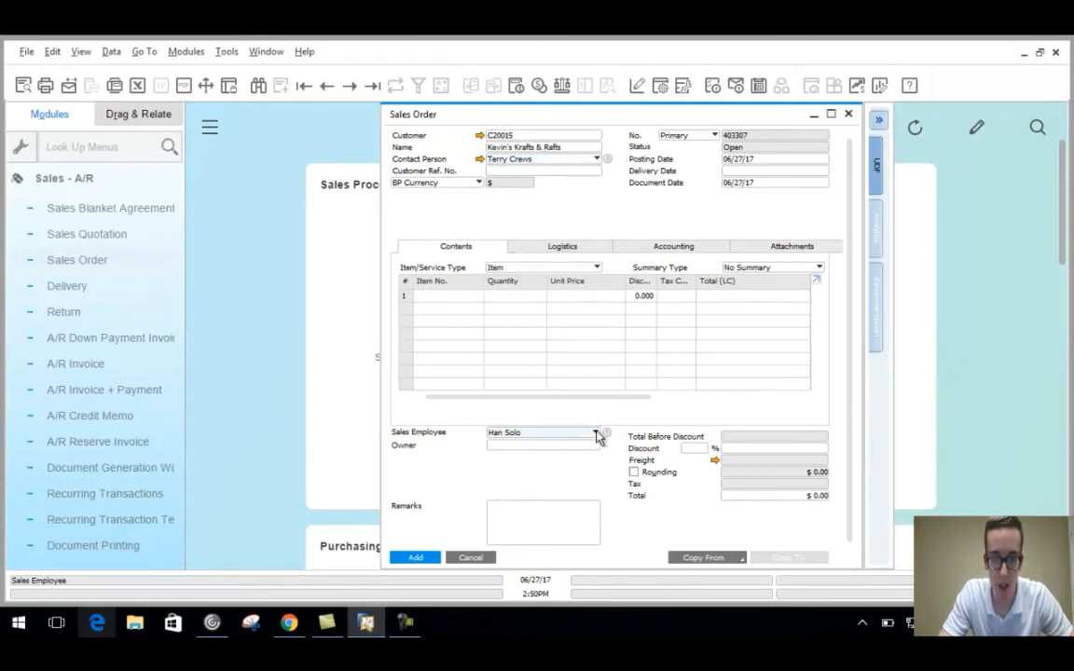
pyautogui.click(563, 248)
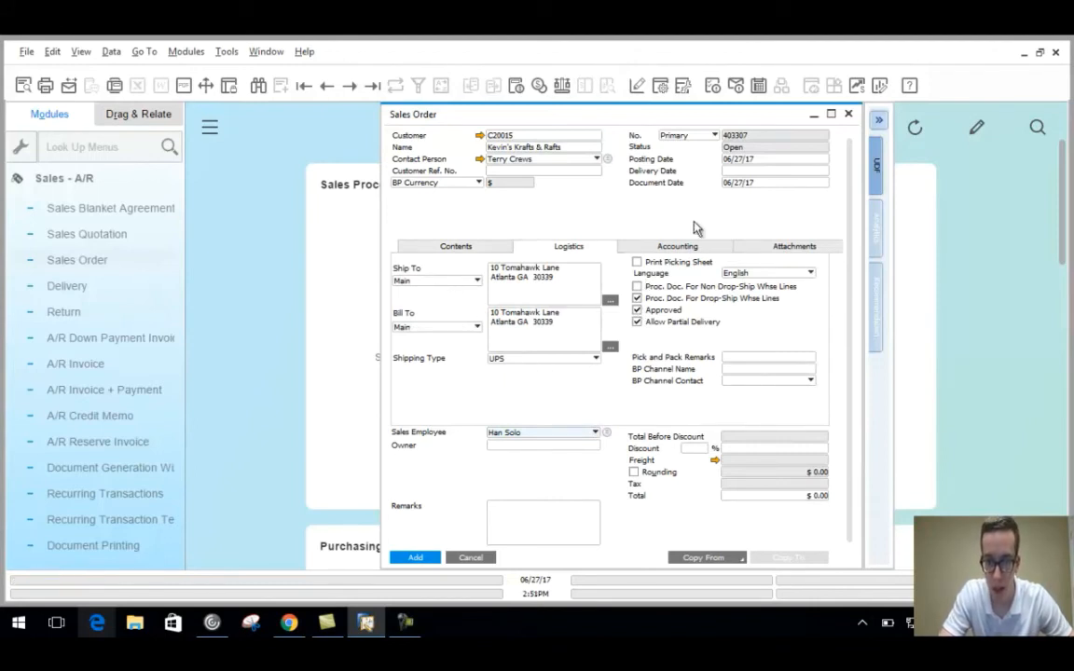
pyautogui.click(676, 248)
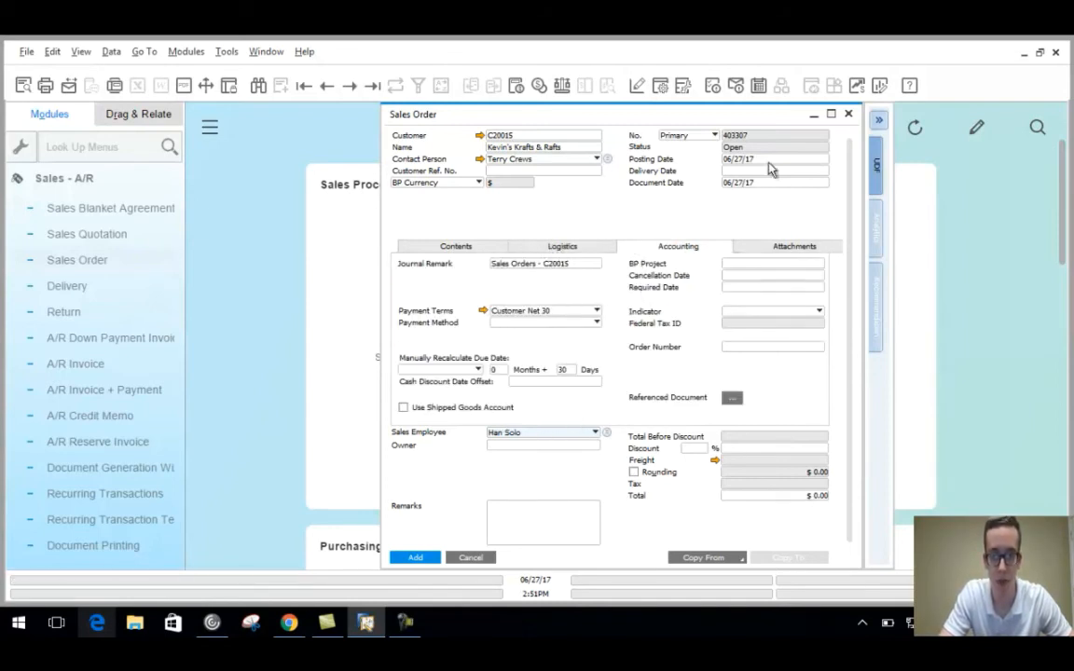
pyautogui.click(467, 247)
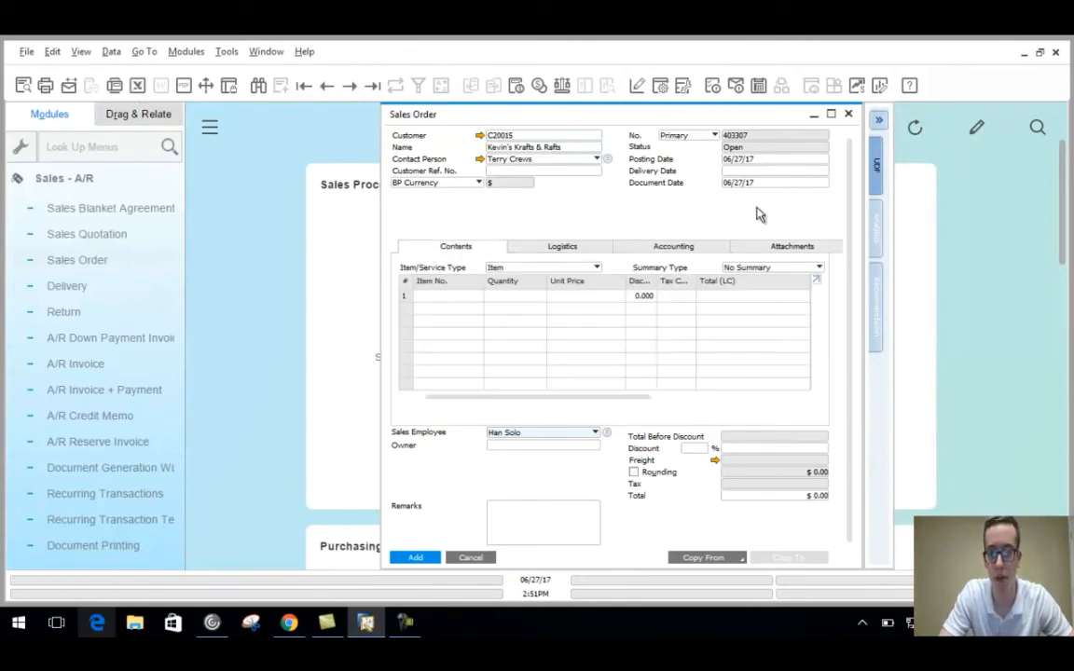
# Set the order's delivery date to July 4, 2017.
pyautogui.click(761, 170)
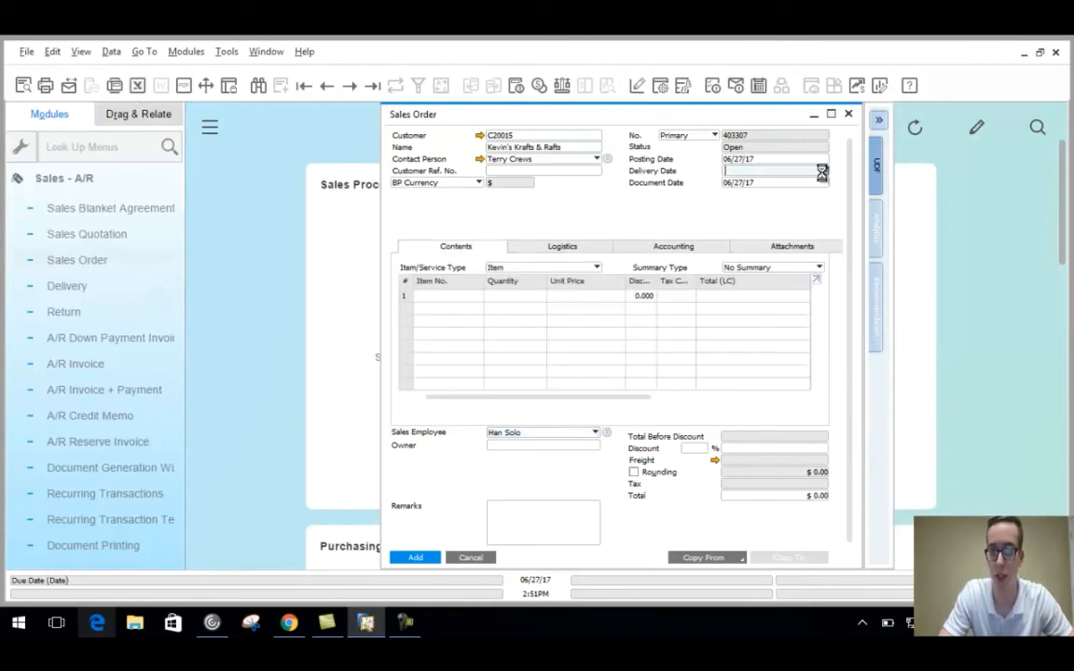
pyautogui.click(824, 173)
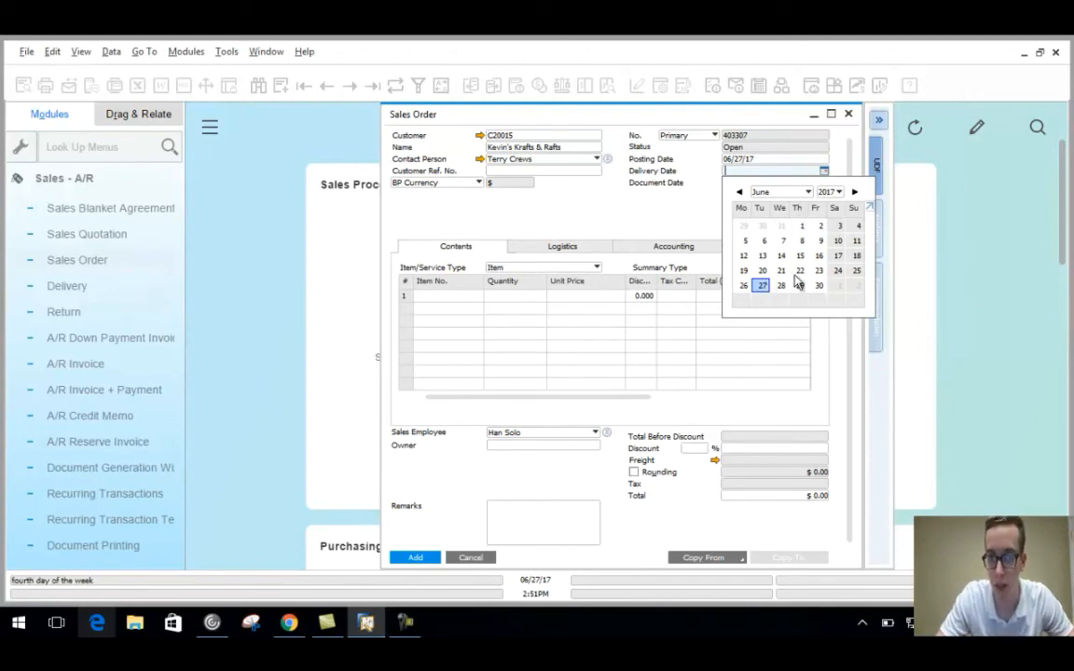
pyautogui.click(854, 192)
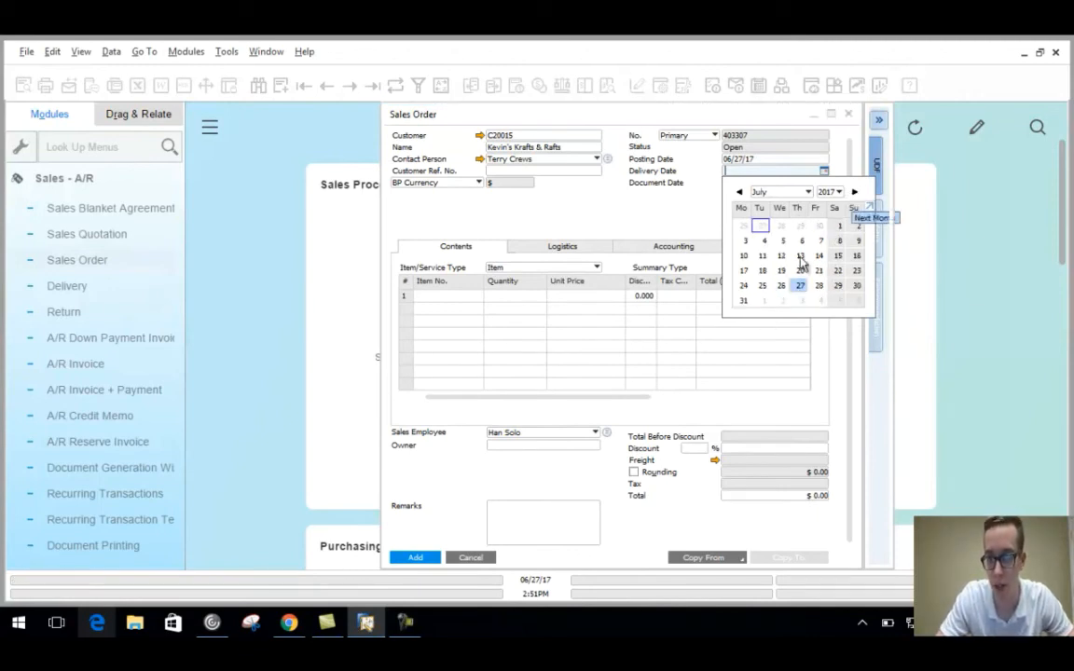
pyautogui.click(764, 240)
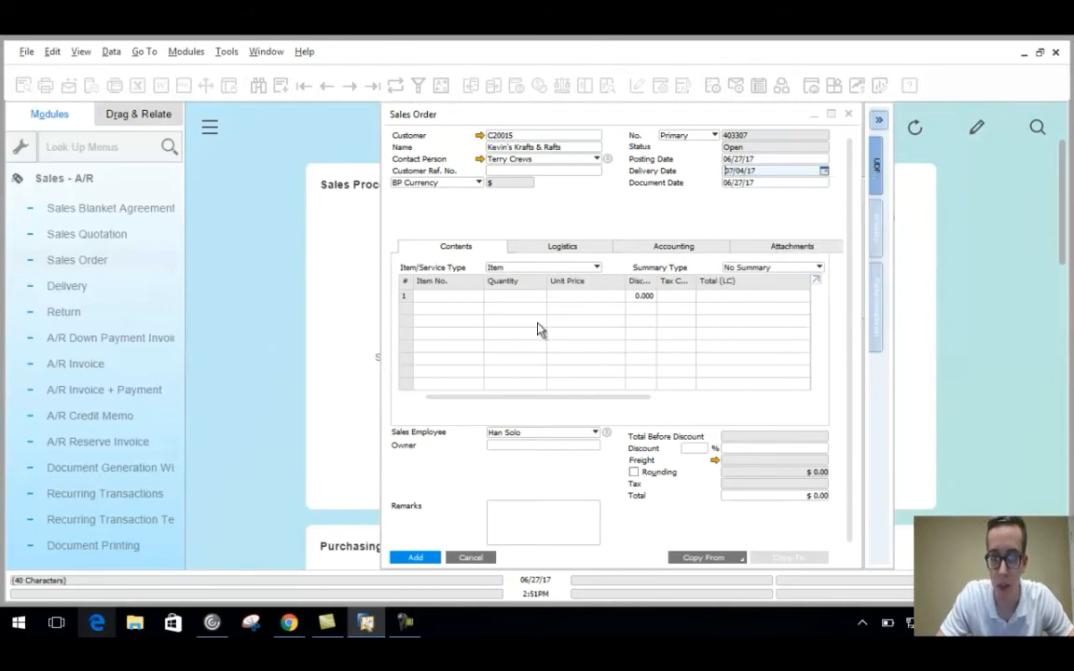
# Add item E100048 to the first line, save the $130.00 order, and close it.
pyautogui.click(458, 297)
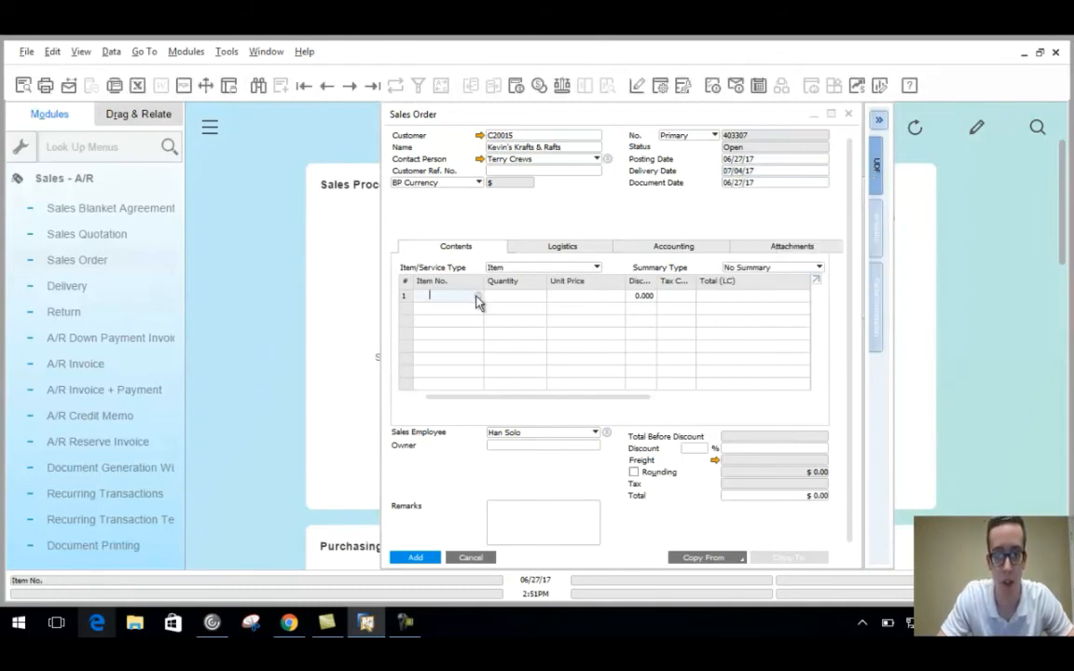
pyautogui.click(477, 298)
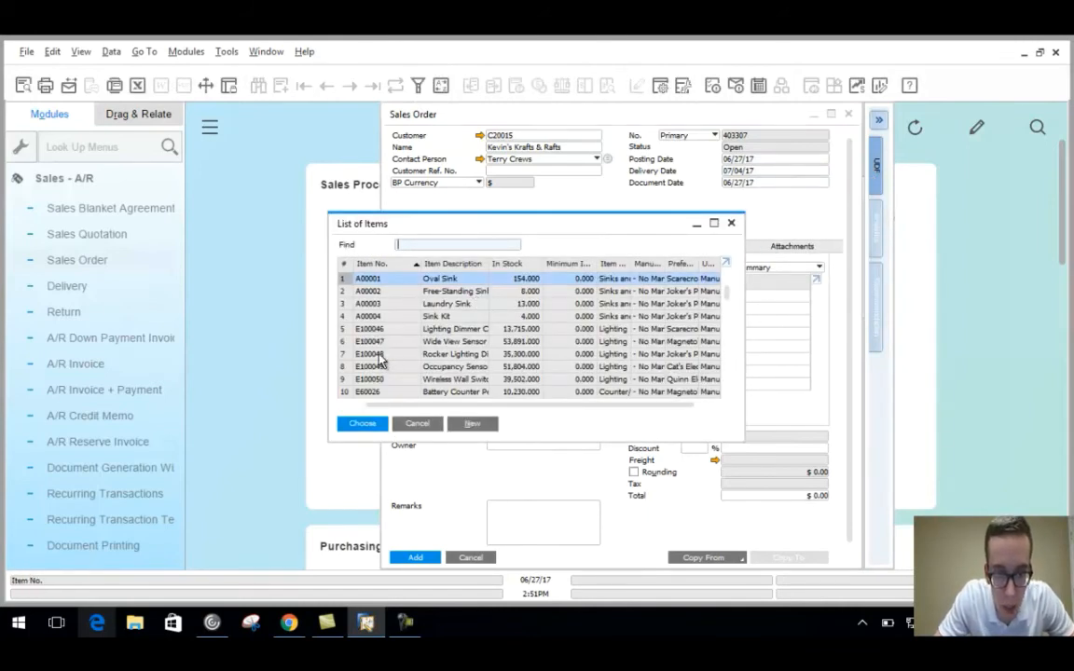
pyautogui.click(379, 355)
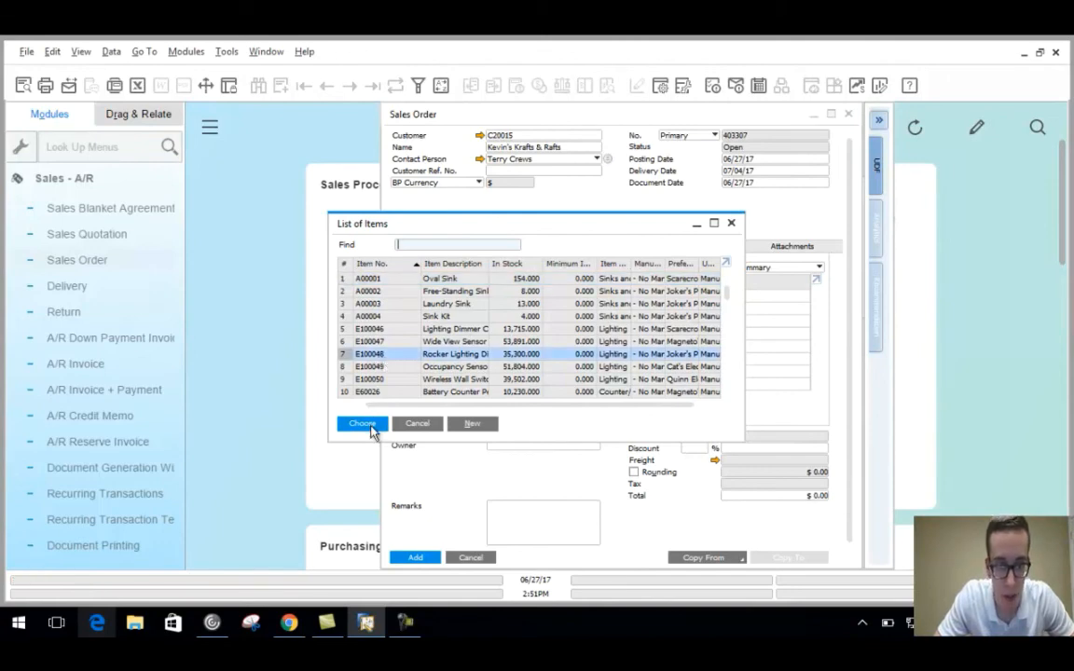
pyautogui.click(362, 425)
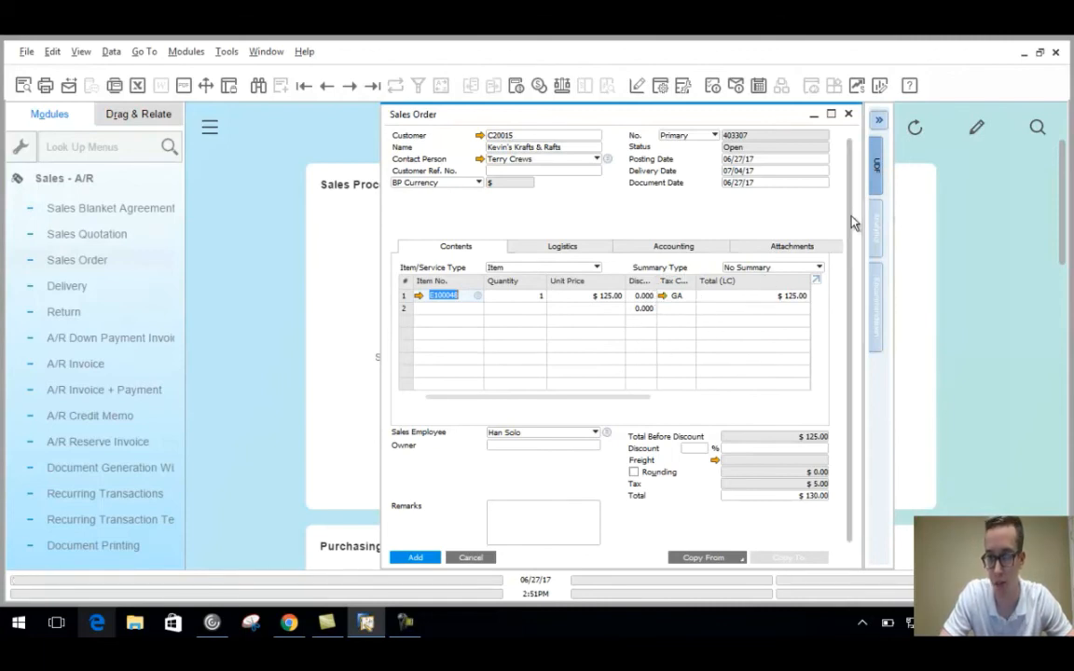
pyautogui.moveTo(851, 215); pyautogui.dragTo(838, 311)
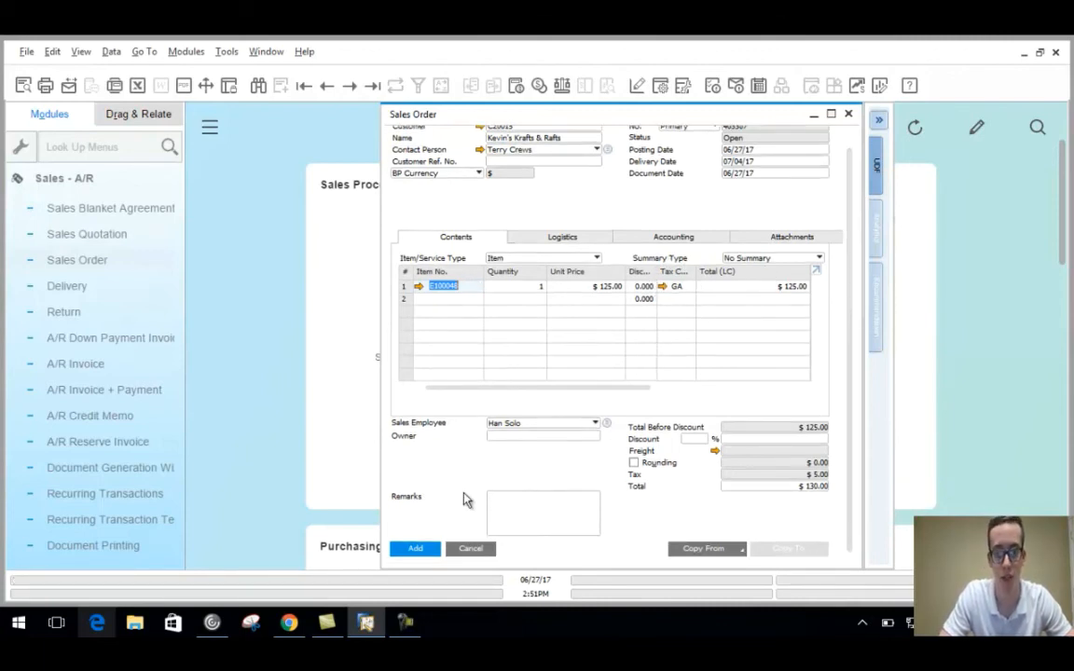
pyautogui.click(416, 549)
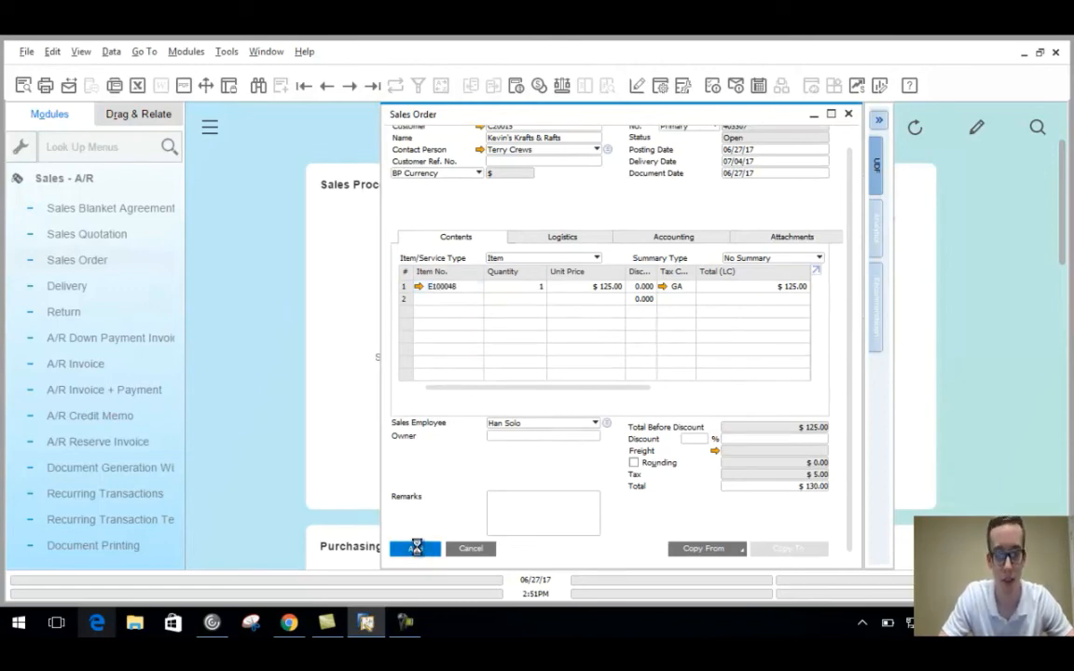
pyautogui.click(850, 117)
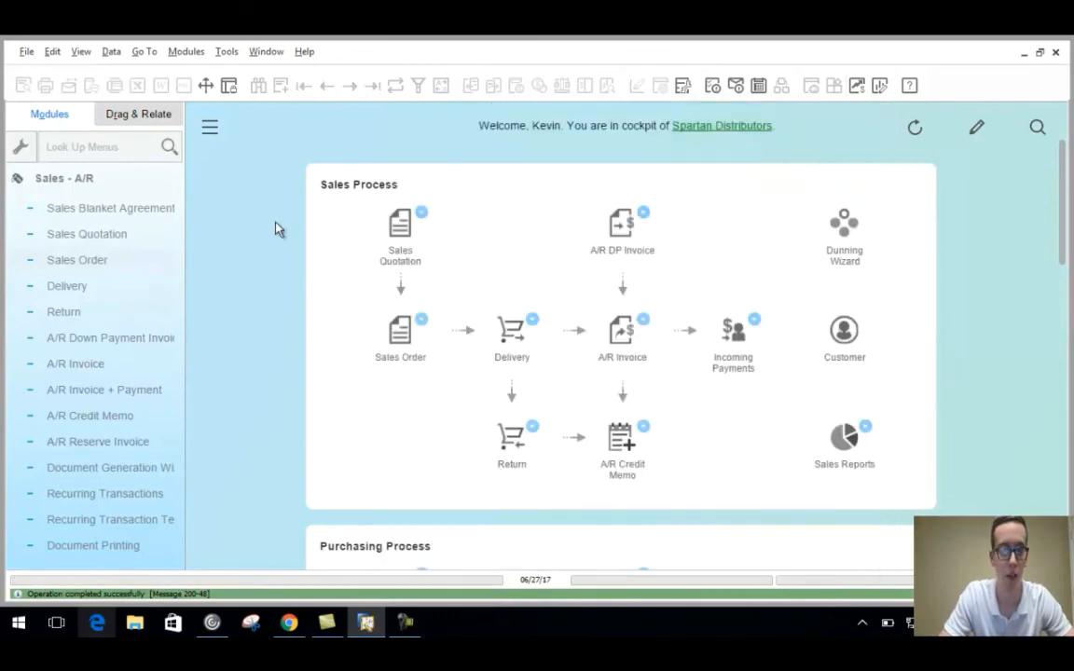
pyautogui.click(137, 182)
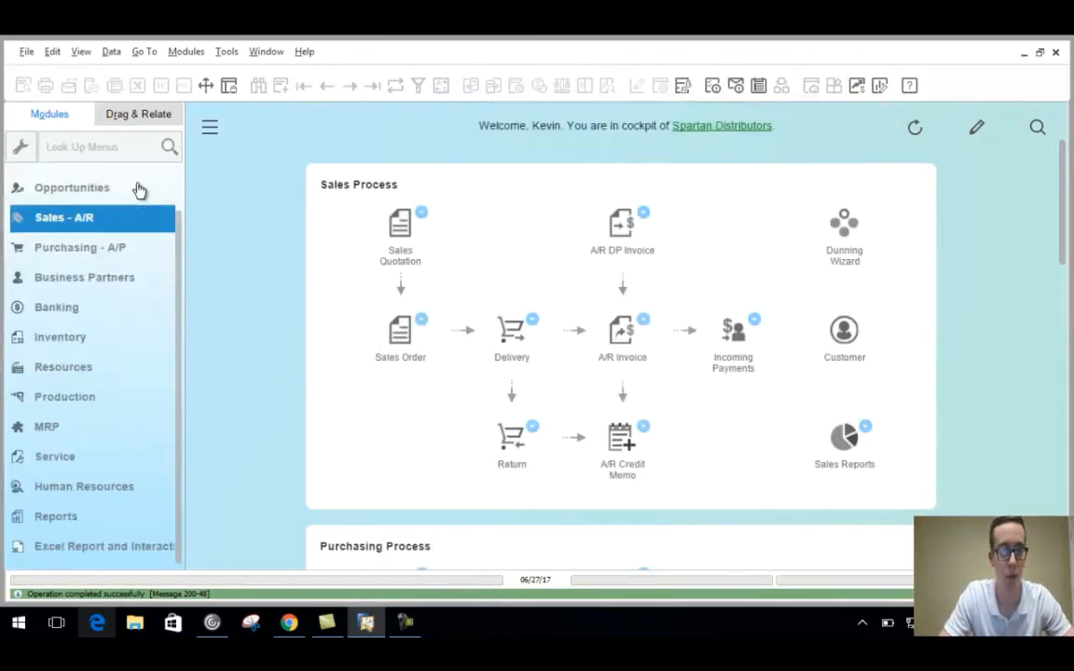
# Look up the customer's master data by code and show its 130.00 order balance.
pyautogui.click(113, 279)
pyautogui.click(122, 210)
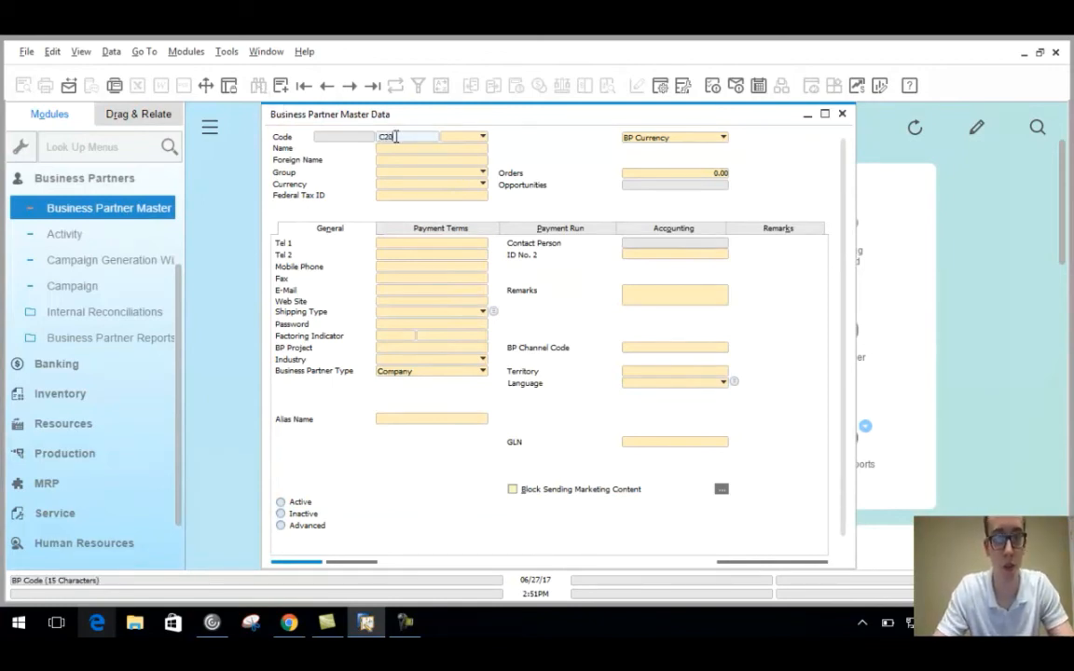
pyautogui.press('Return')
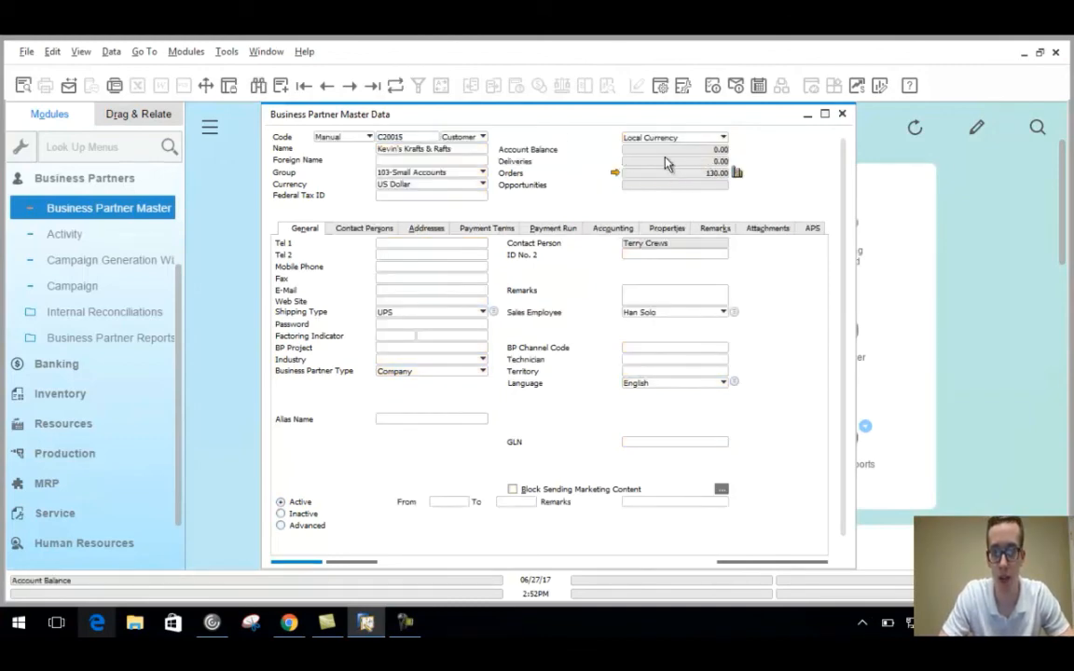
pyautogui.click(614, 174)
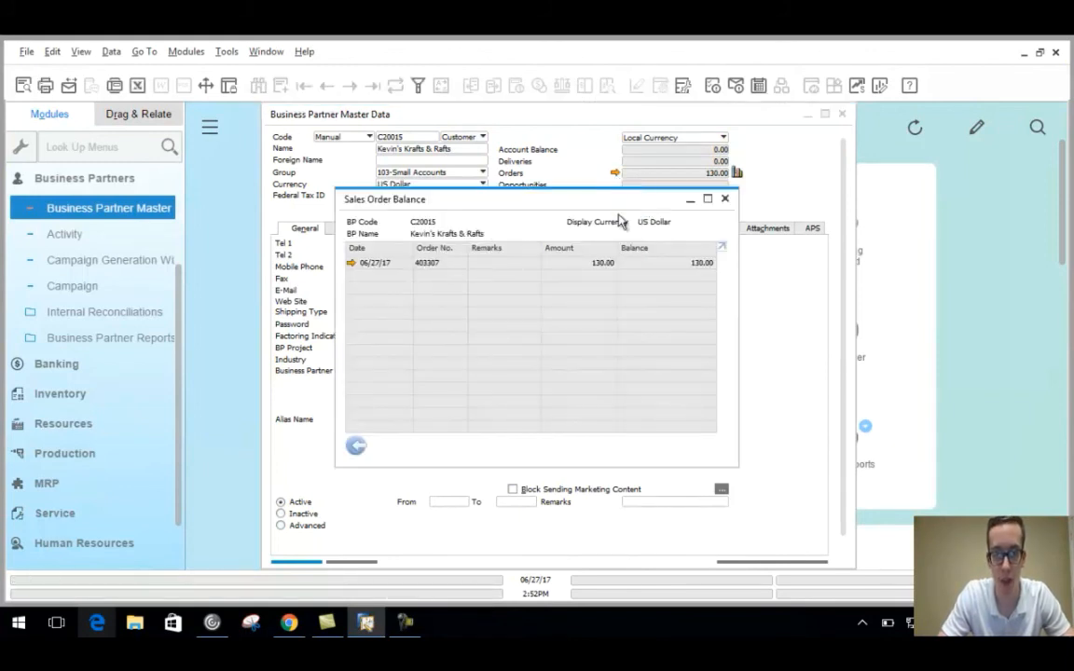
# Review the listed sales order, then close it, the order balance and the partner record.
pyautogui.click(352, 266)
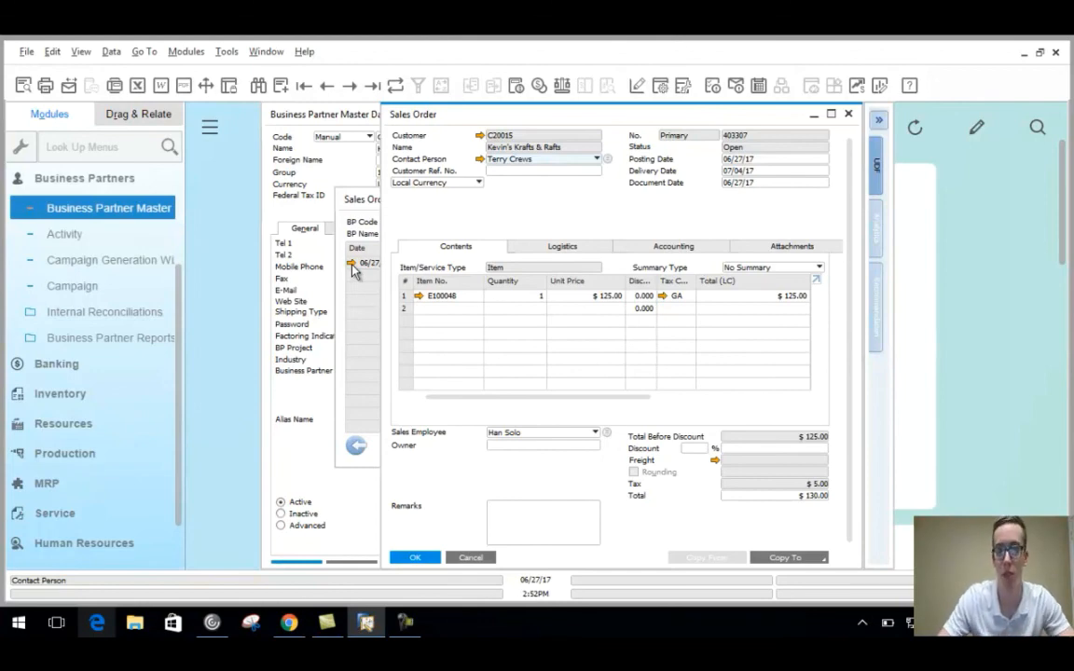
pyautogui.click(848, 113)
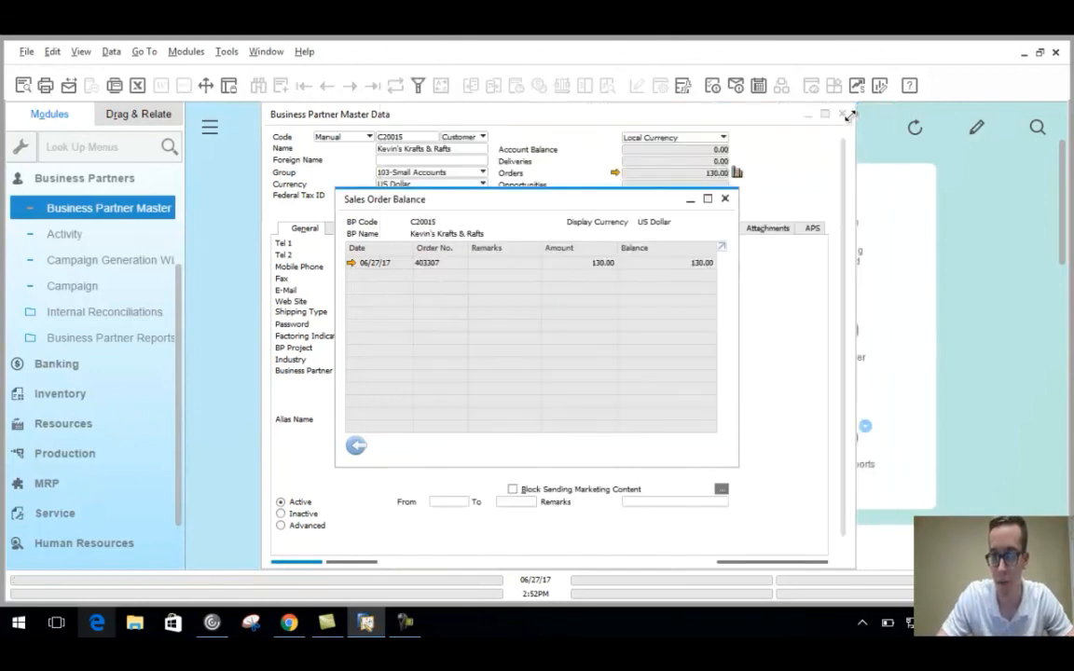
pyautogui.click(727, 199)
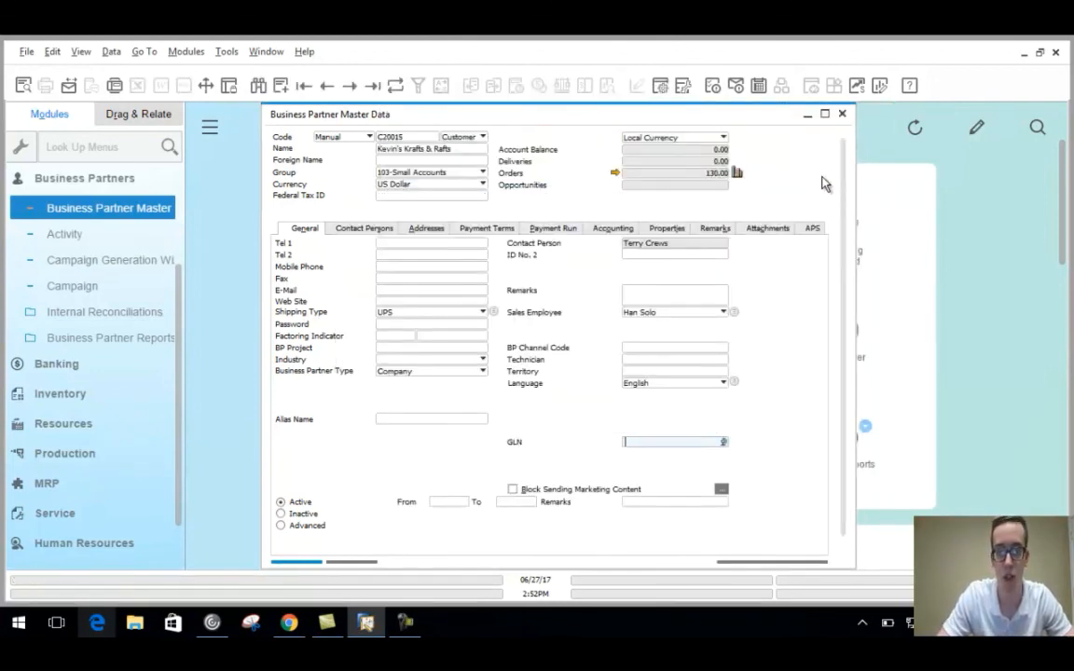
pyautogui.moveTo(844, 184); pyautogui.dragTo(844, 221)
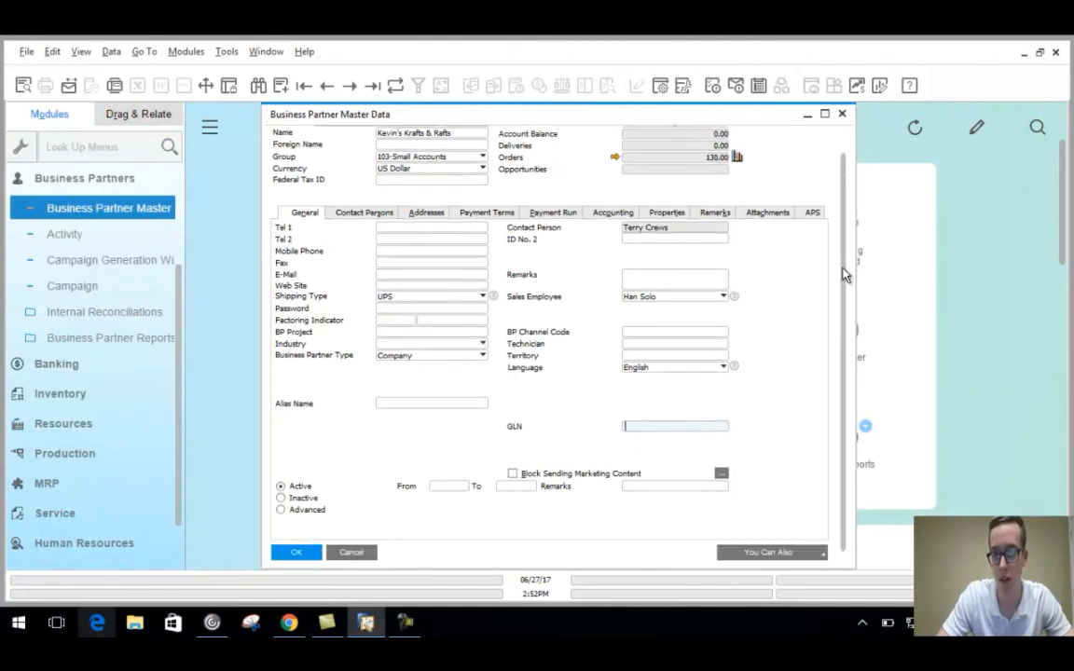
pyautogui.click(822, 555)
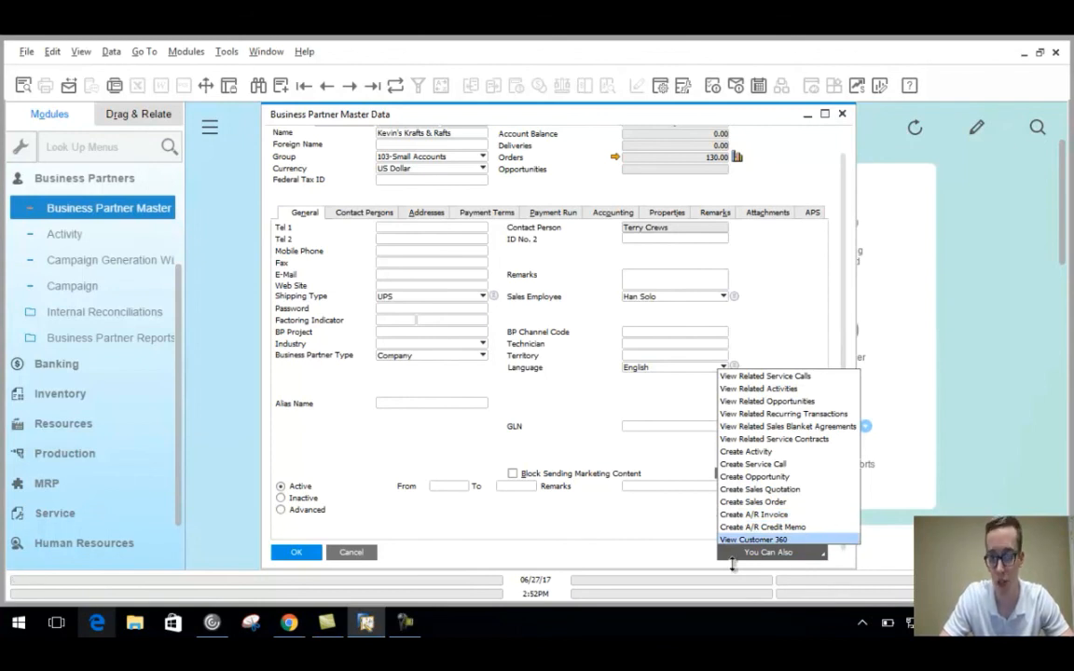
pyautogui.click(769, 307)
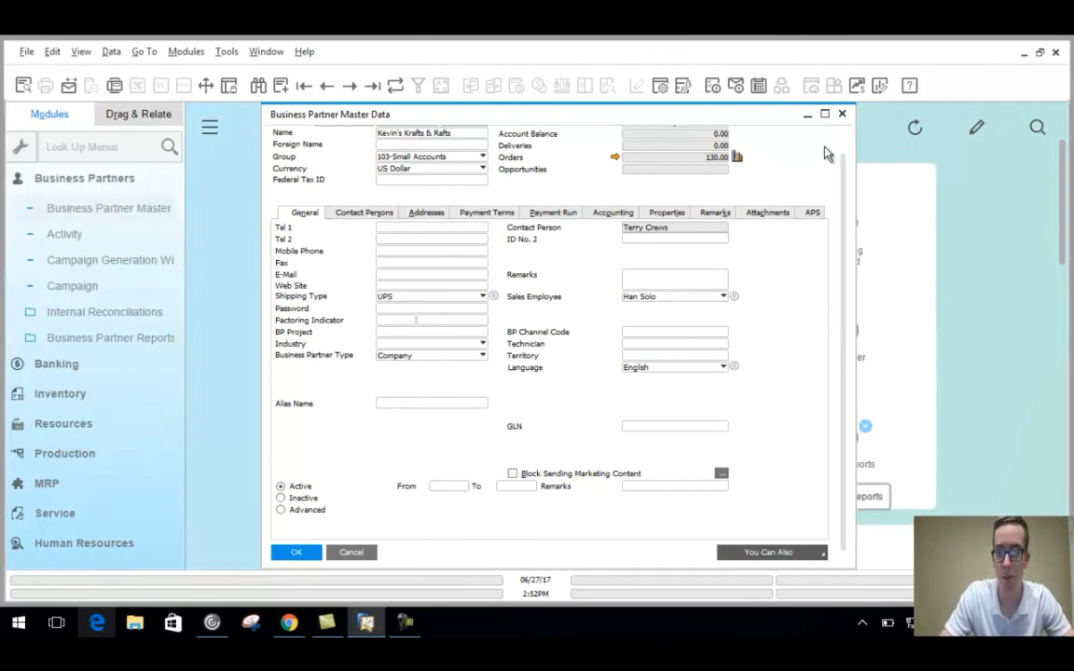
pyautogui.click(842, 114)
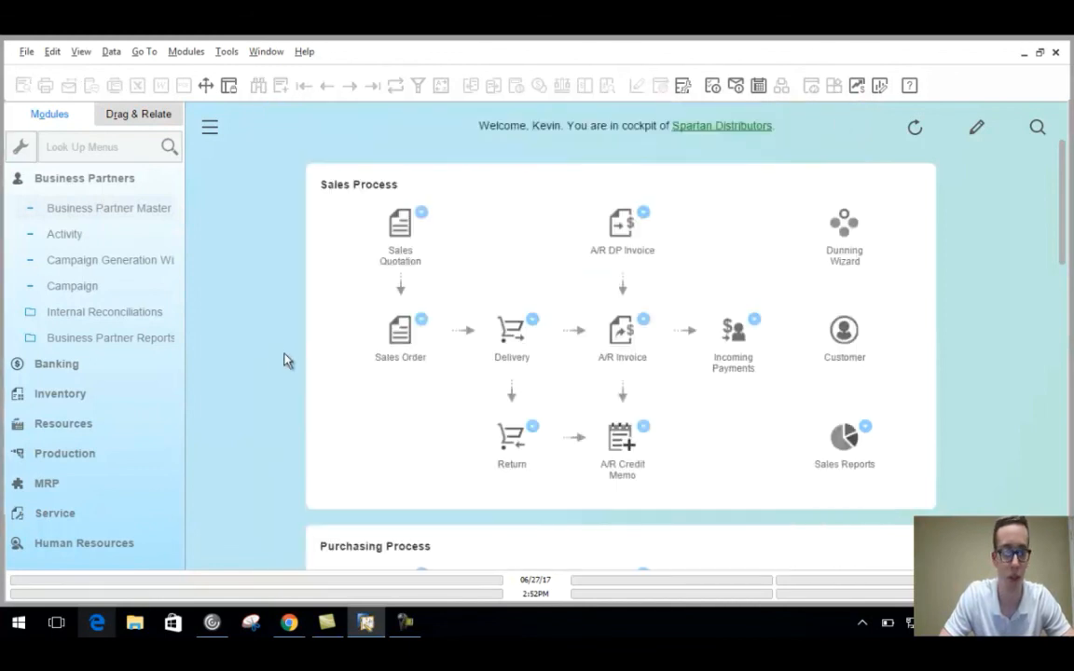
# Run the Activities Overview report with default selection criteria from Business Partner Reports.
pyautogui.click(115, 342)
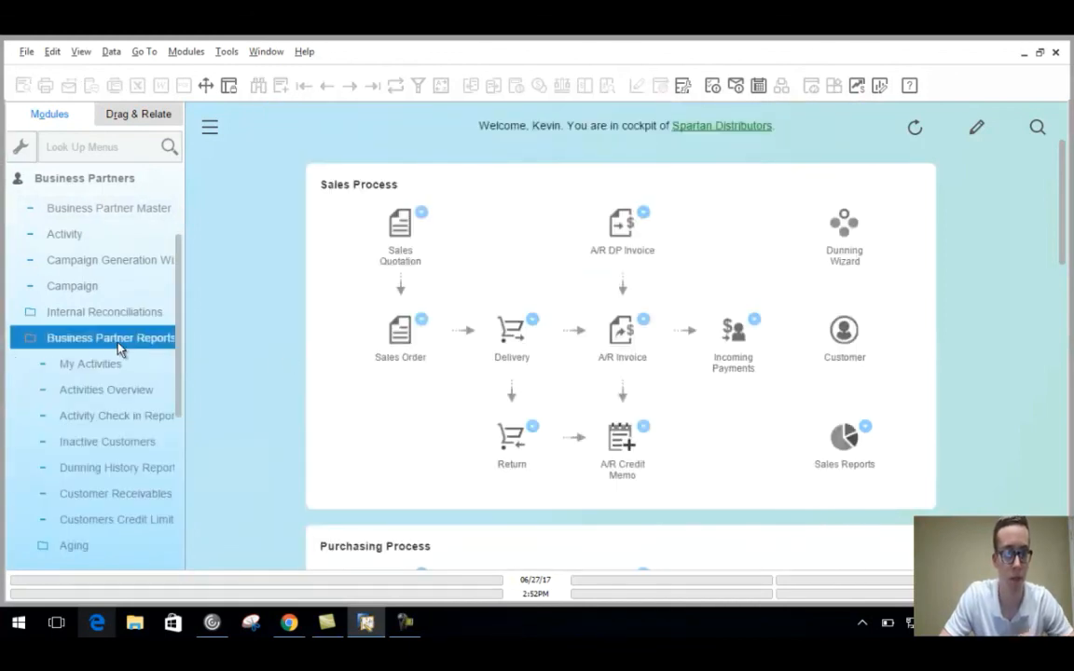
pyautogui.click(67, 444)
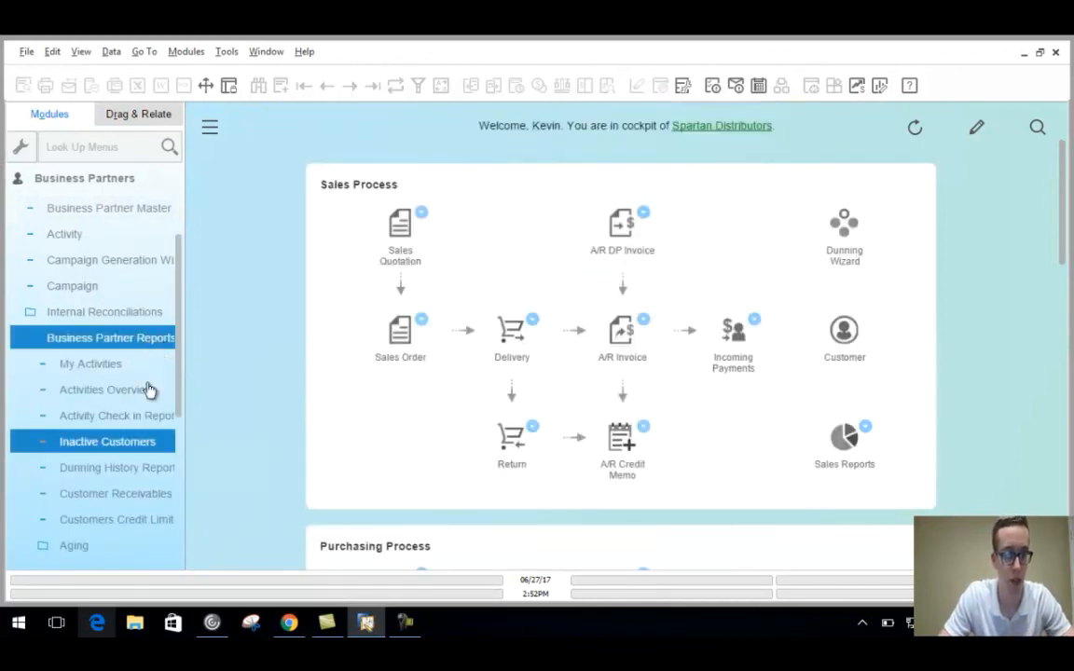
pyautogui.click(115, 391)
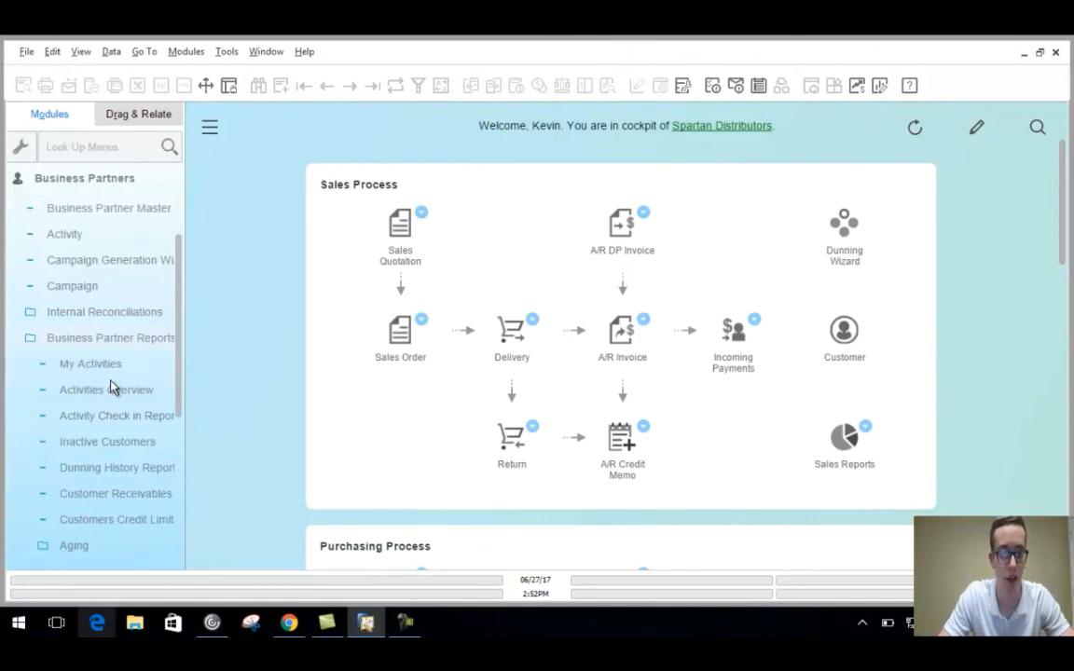
pyautogui.click(111, 389)
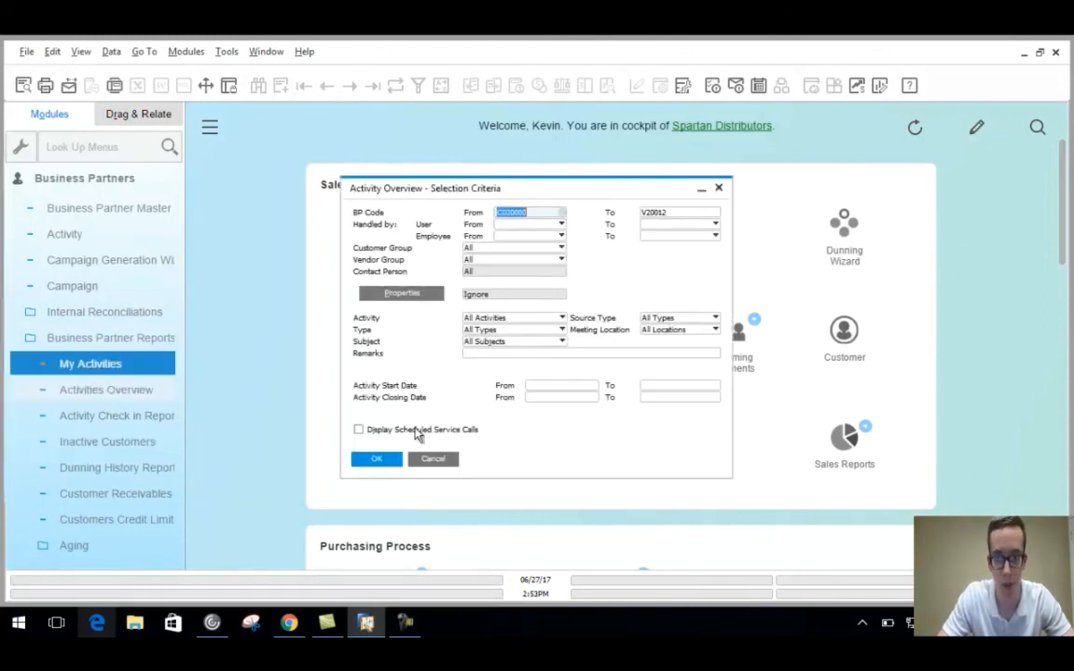
pyautogui.click(379, 459)
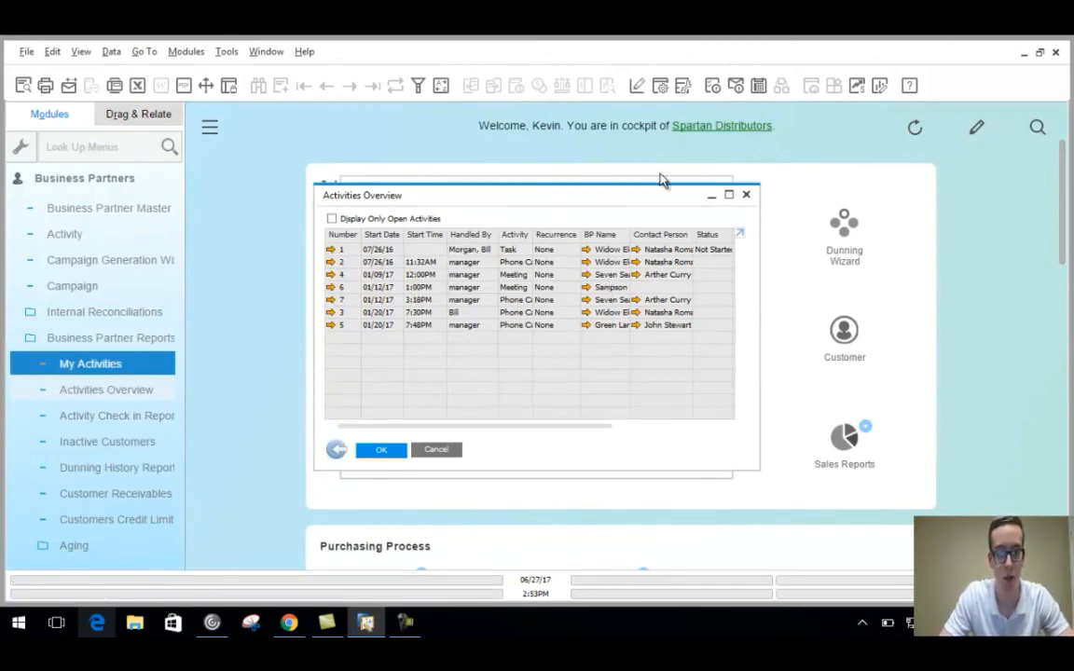
# Close the Activities Overview, then view and close the Customers Credit Limit Deviation report.
pyautogui.click(747, 195)
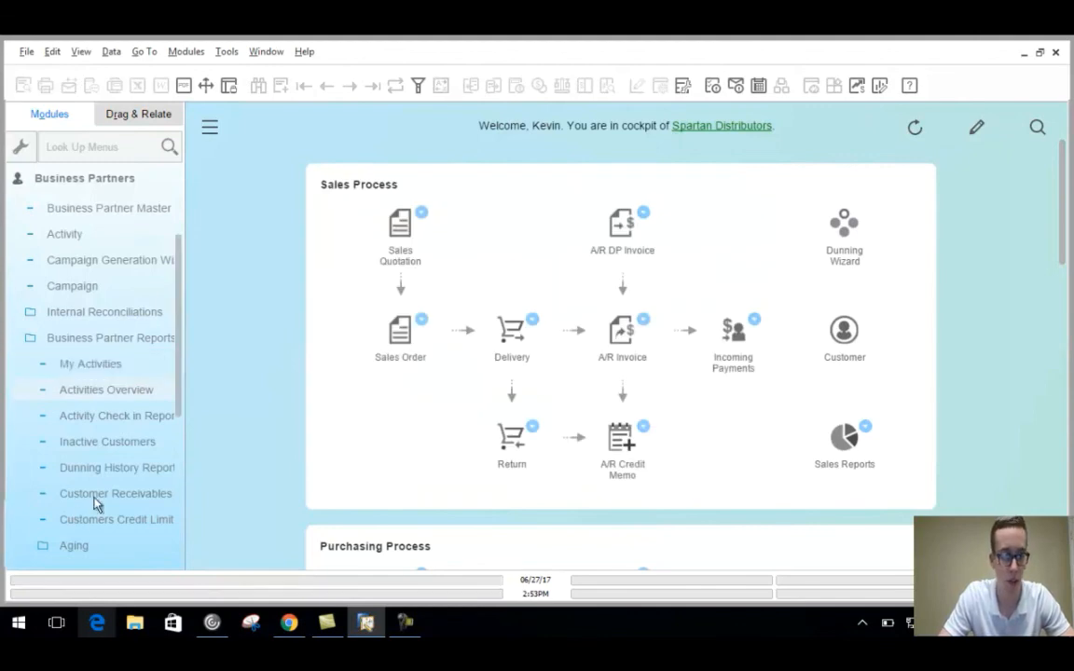
pyautogui.click(97, 526)
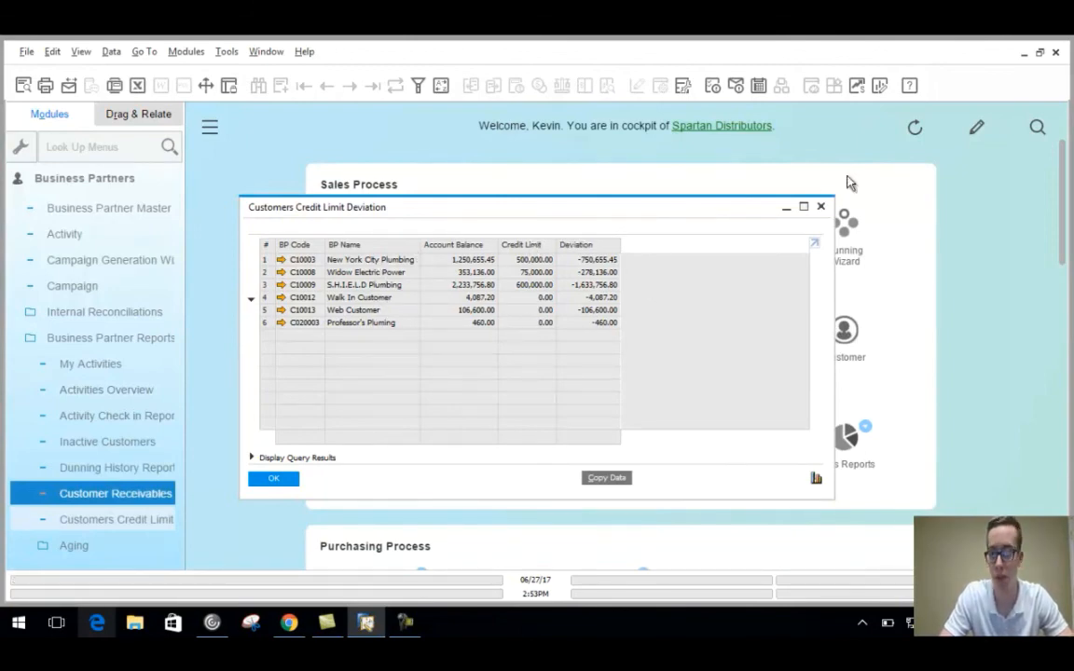
pyautogui.click(820, 206)
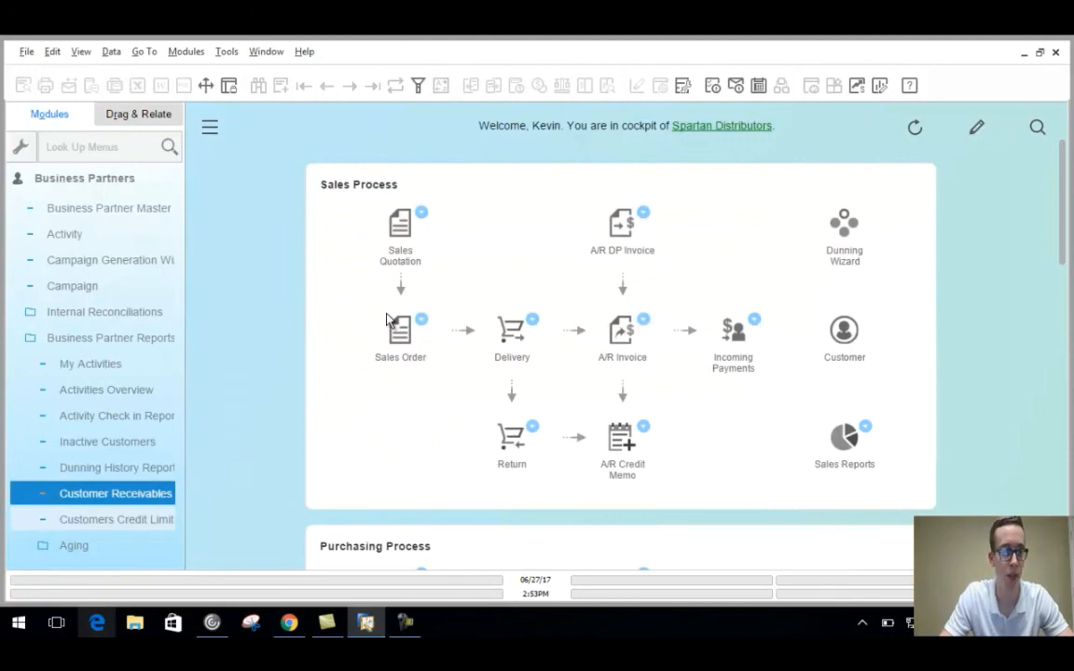